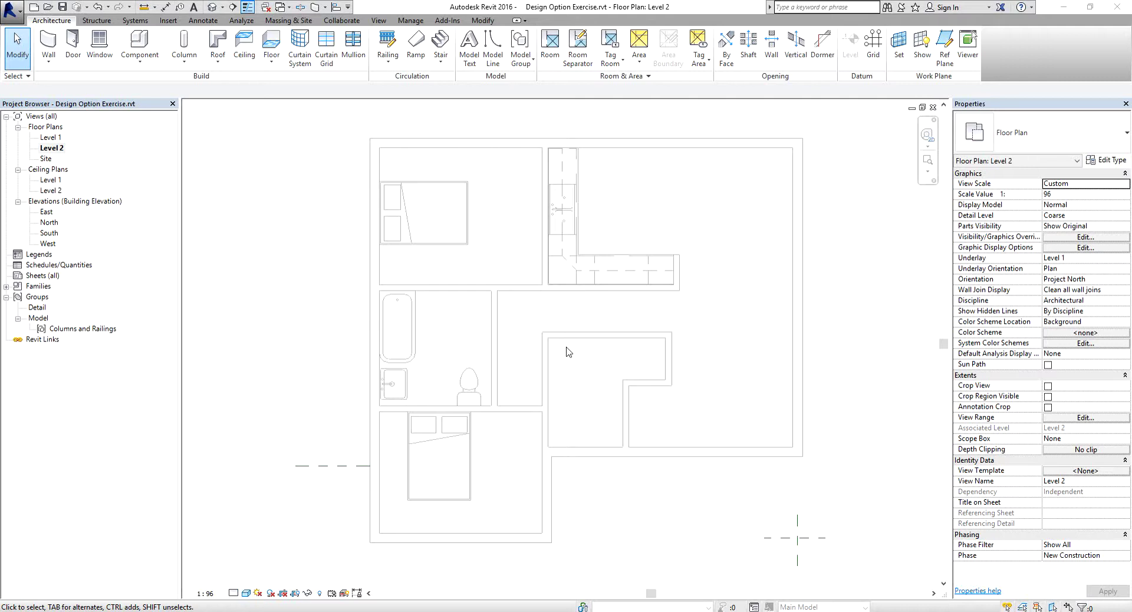
Create a new option set in the project's Design Options
click(412, 21)
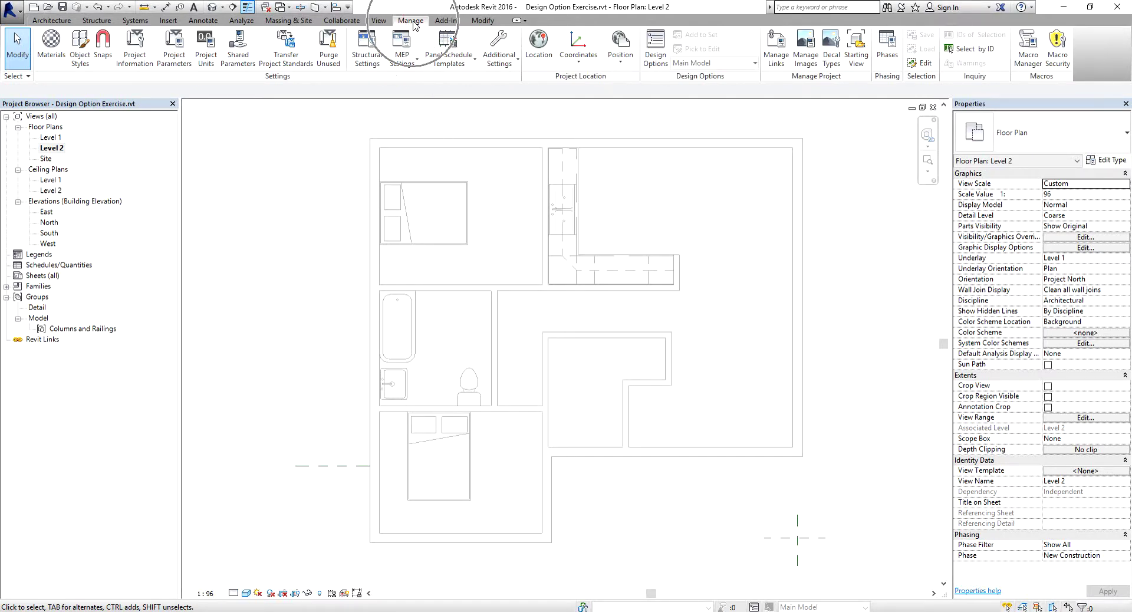
click(658, 62)
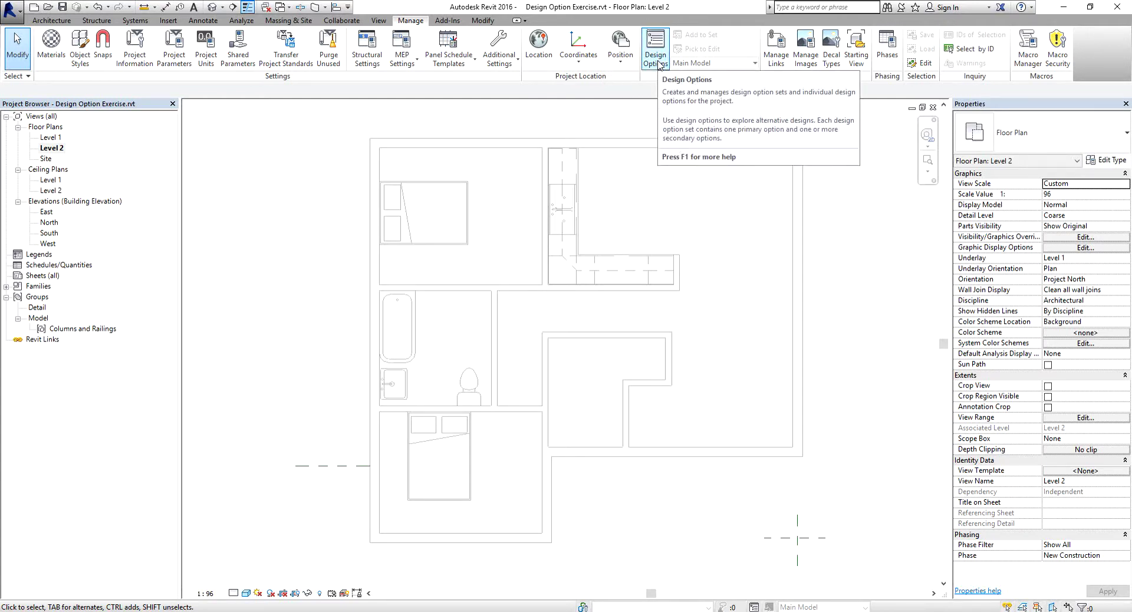
click(659, 64)
click(660, 63)
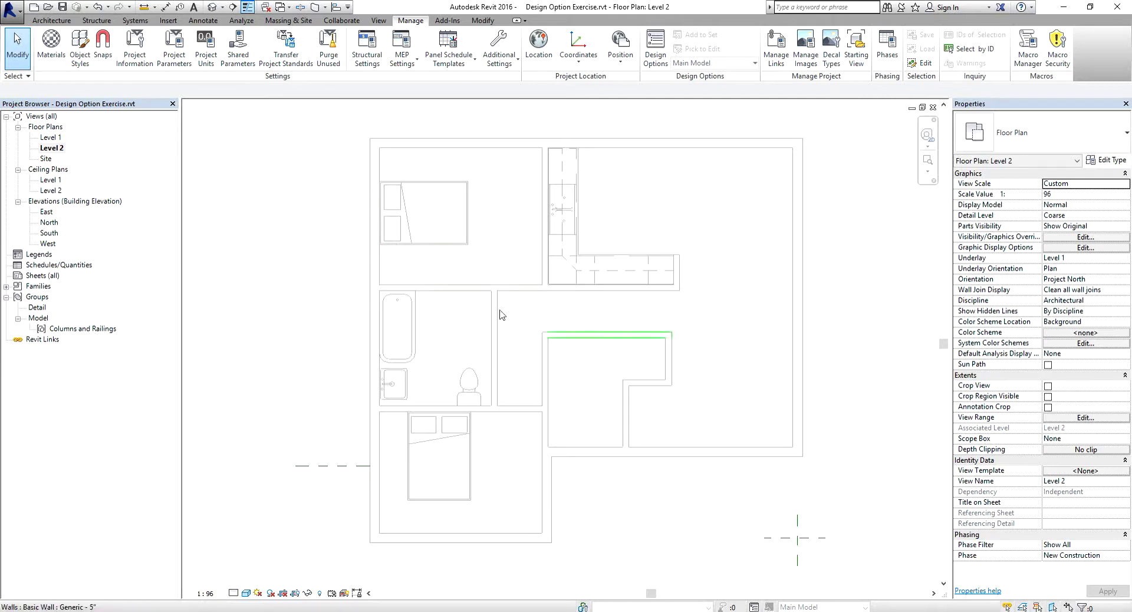
click(58, 151)
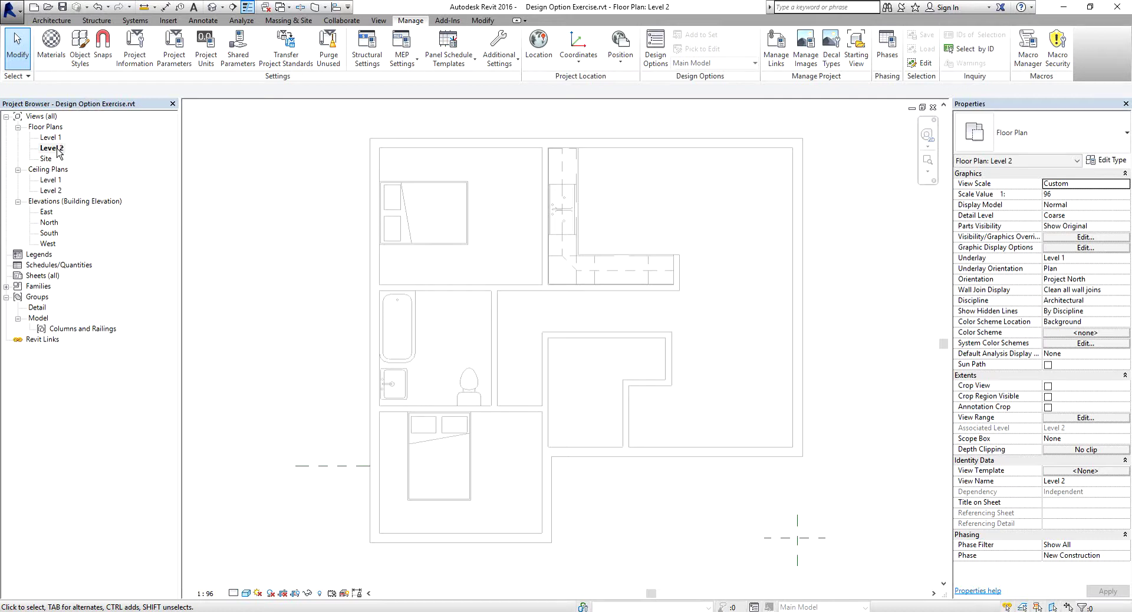
click(661, 55)
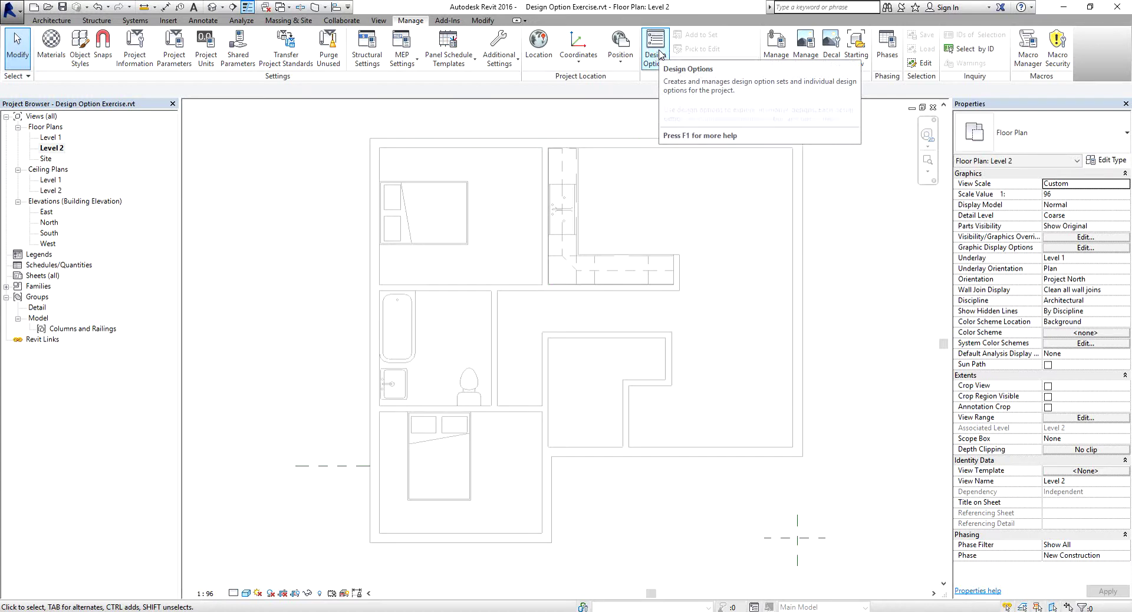
click(661, 55)
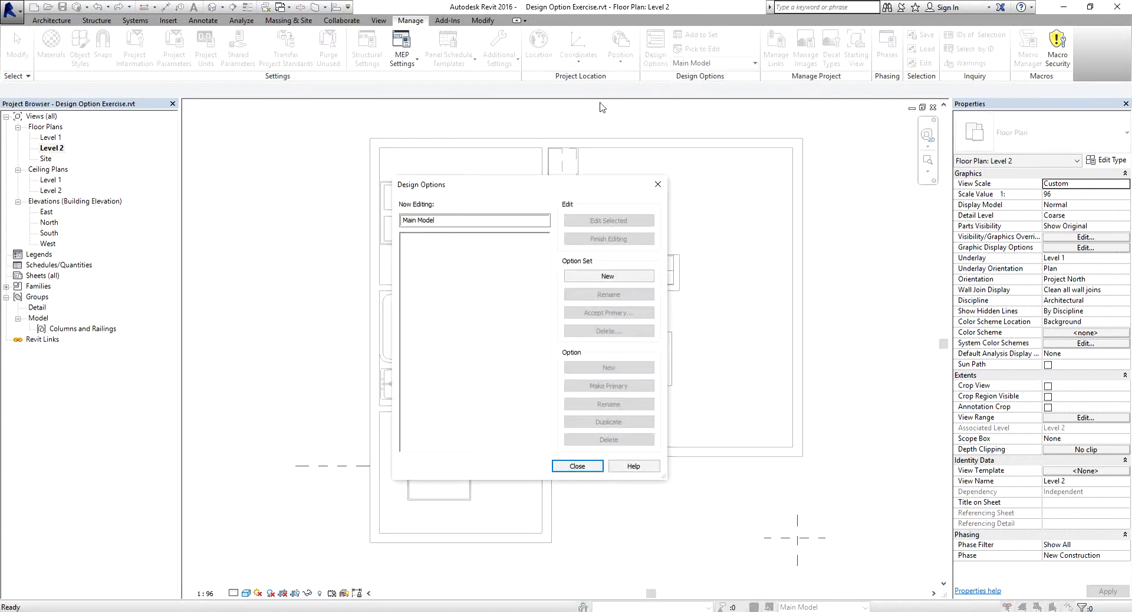
click(451, 187)
click(448, 189)
click(447, 189)
click(591, 279)
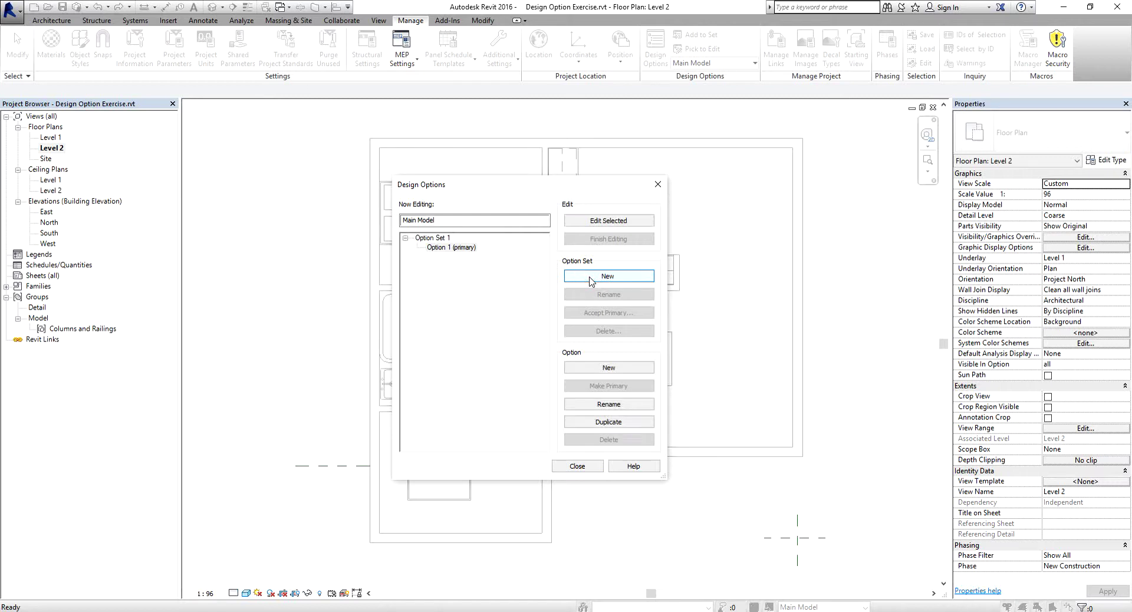
Rename the new option set as Roofs
click(432, 237)
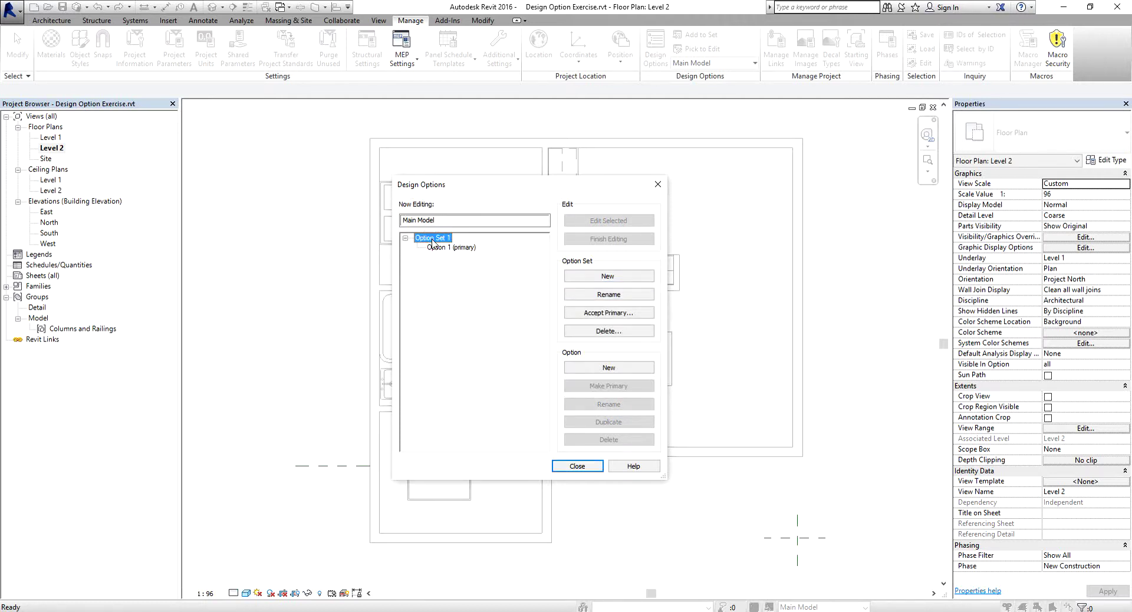
click(609, 295)
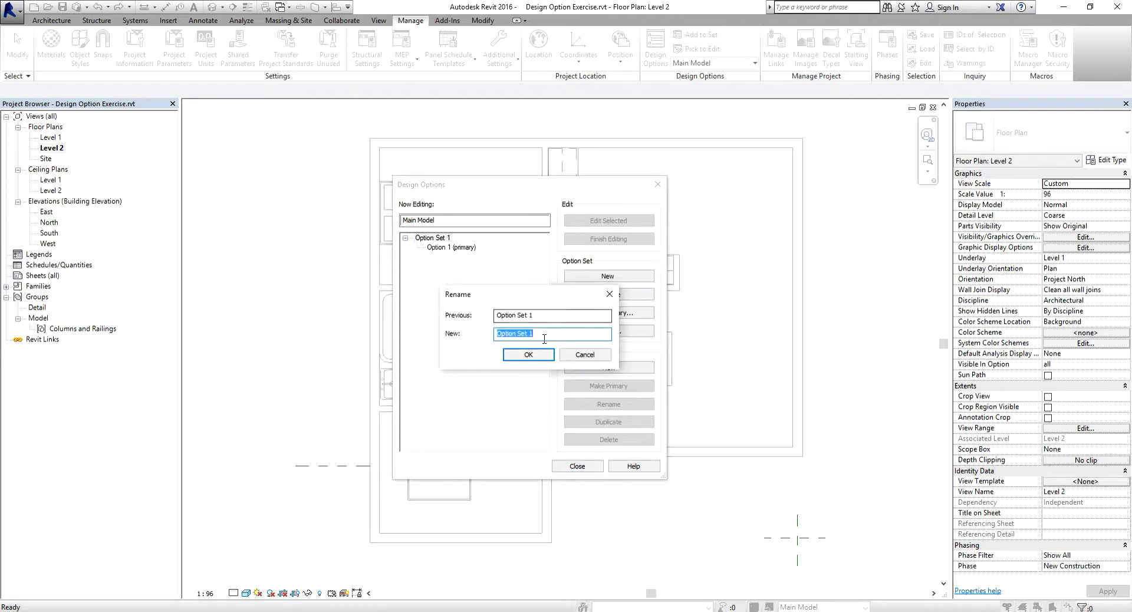
text(Roofs)
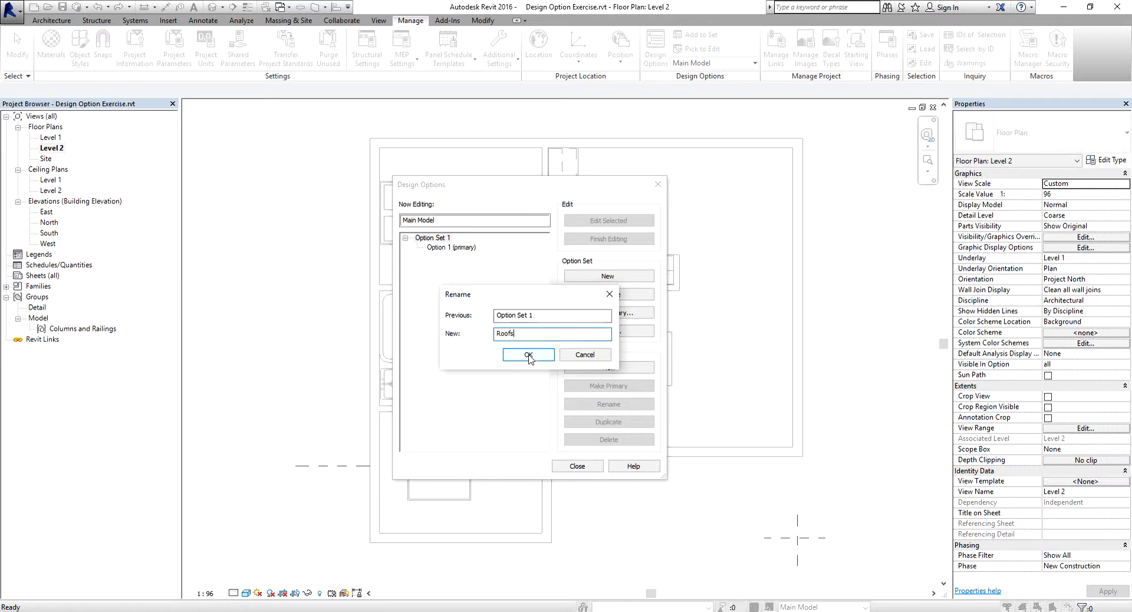
click(528, 355)
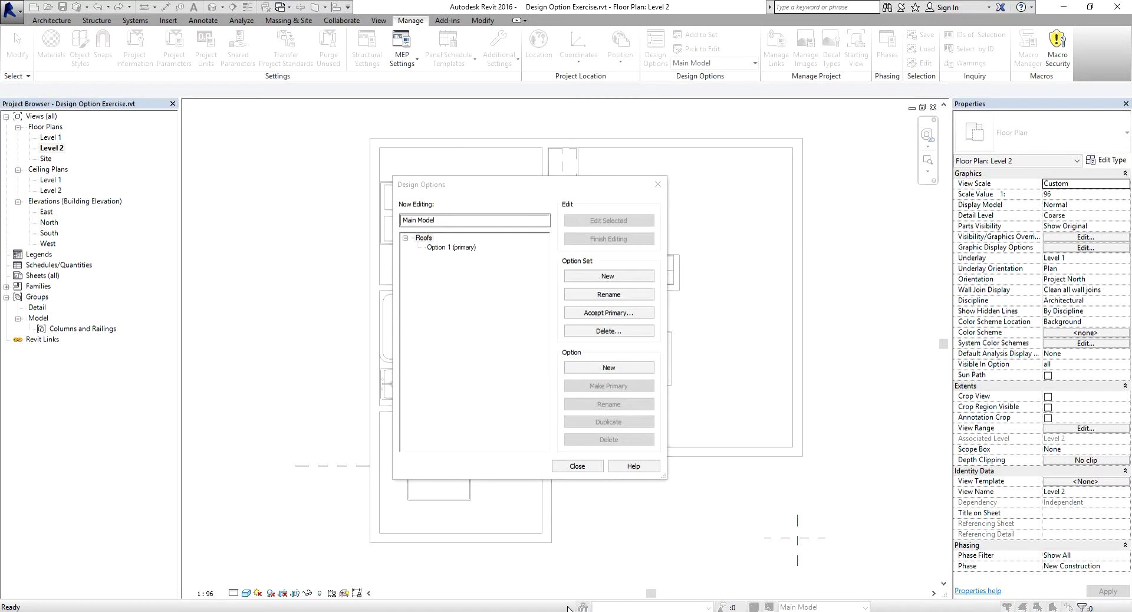
Rename the primary option in the Roofs set as Complex
click(426, 241)
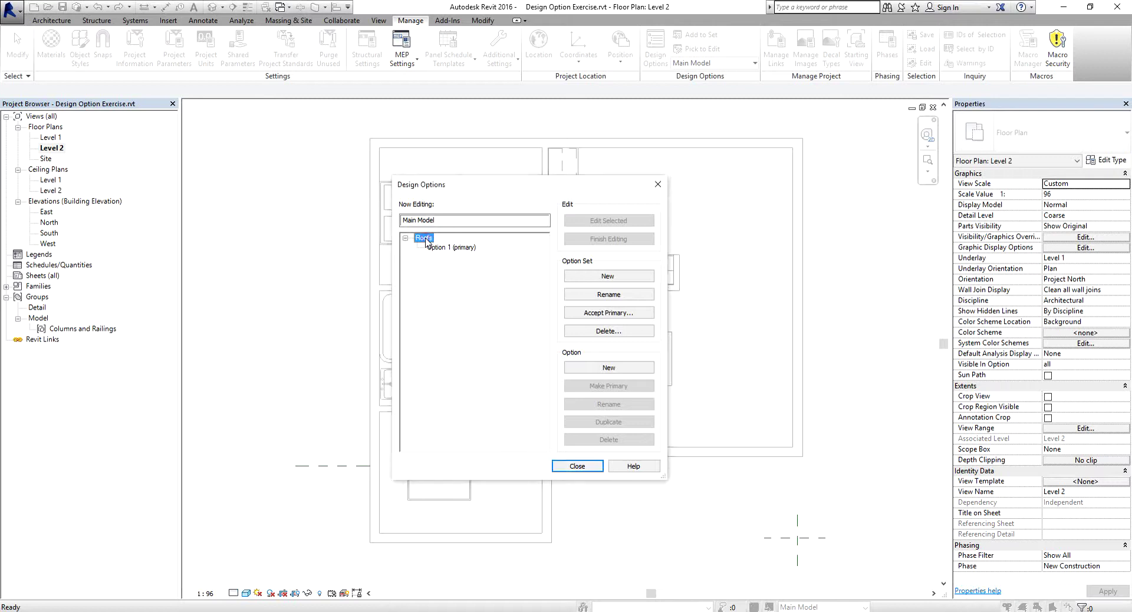
click(452, 250)
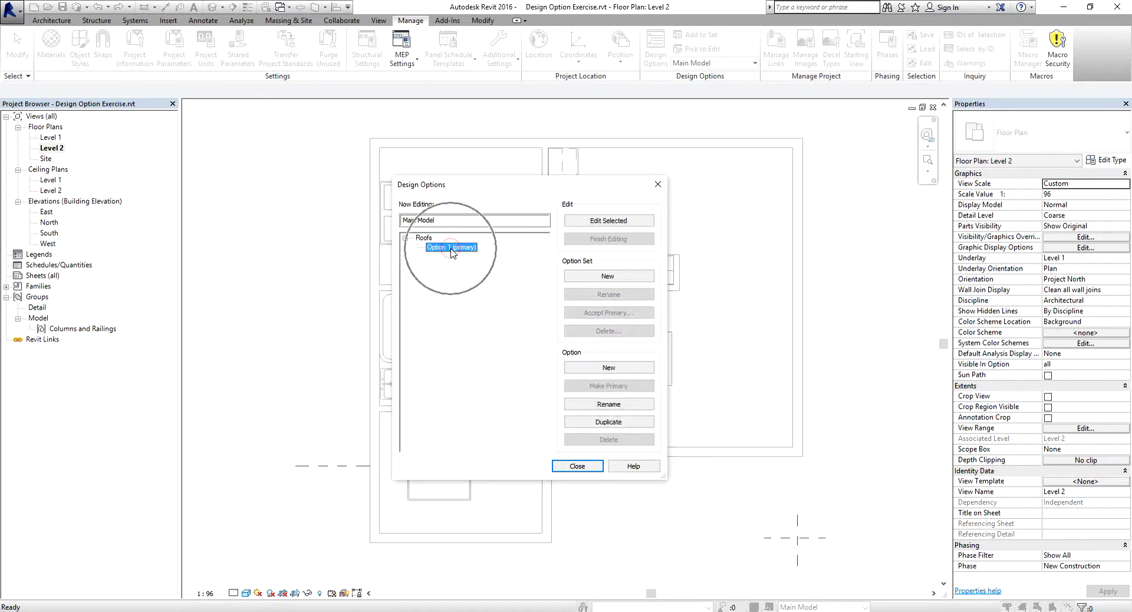
click(601, 406)
click(601, 405)
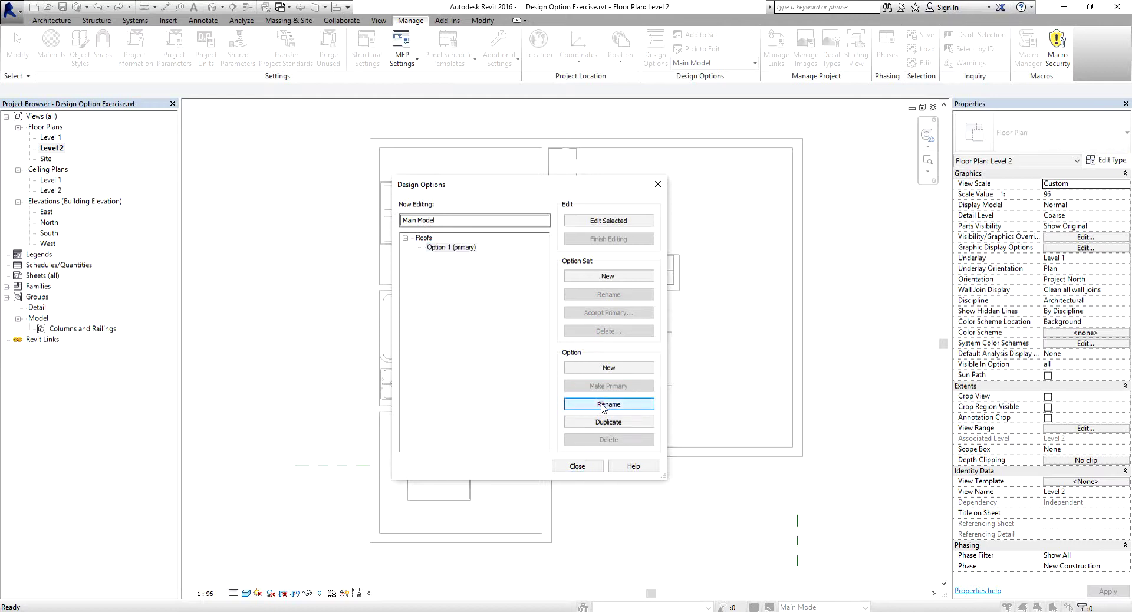
text(Complex)
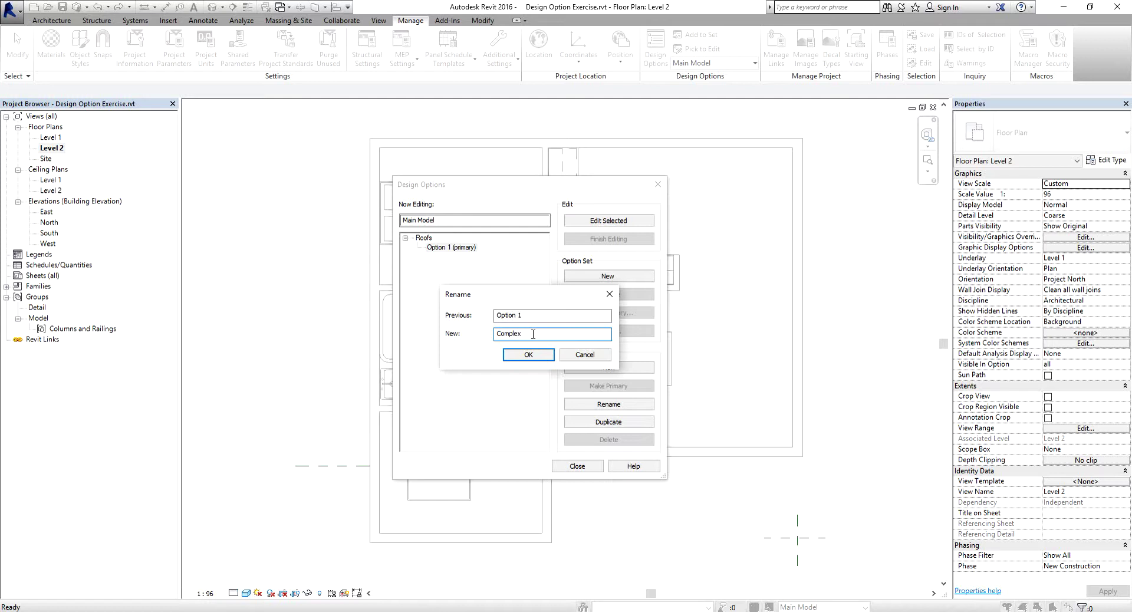
click(529, 354)
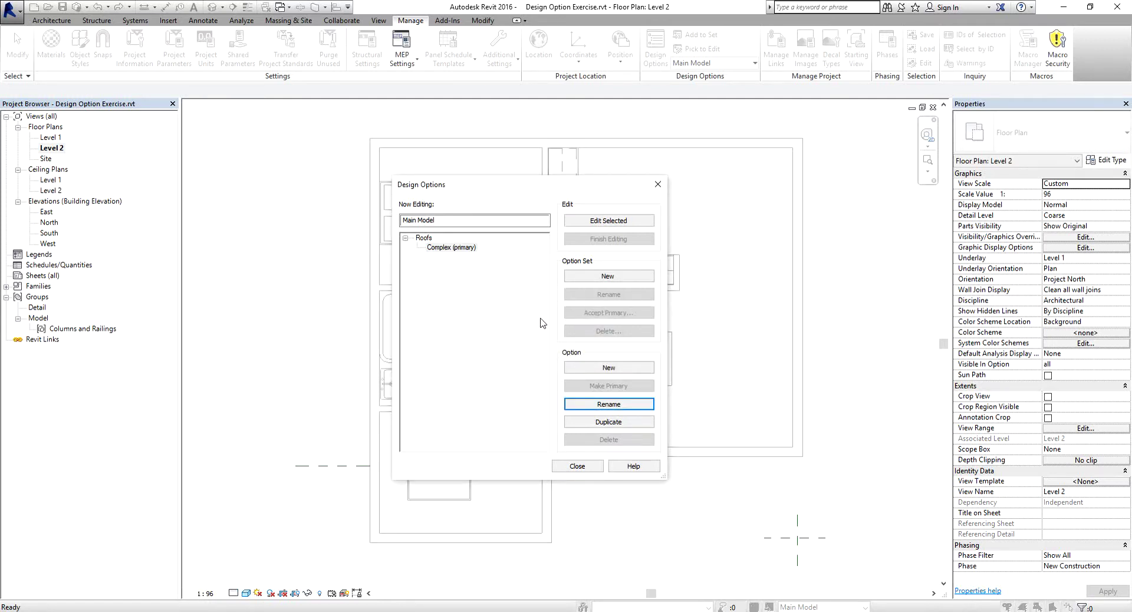
Add a second option to the Roofs set and name it Single Ridge
click(594, 368)
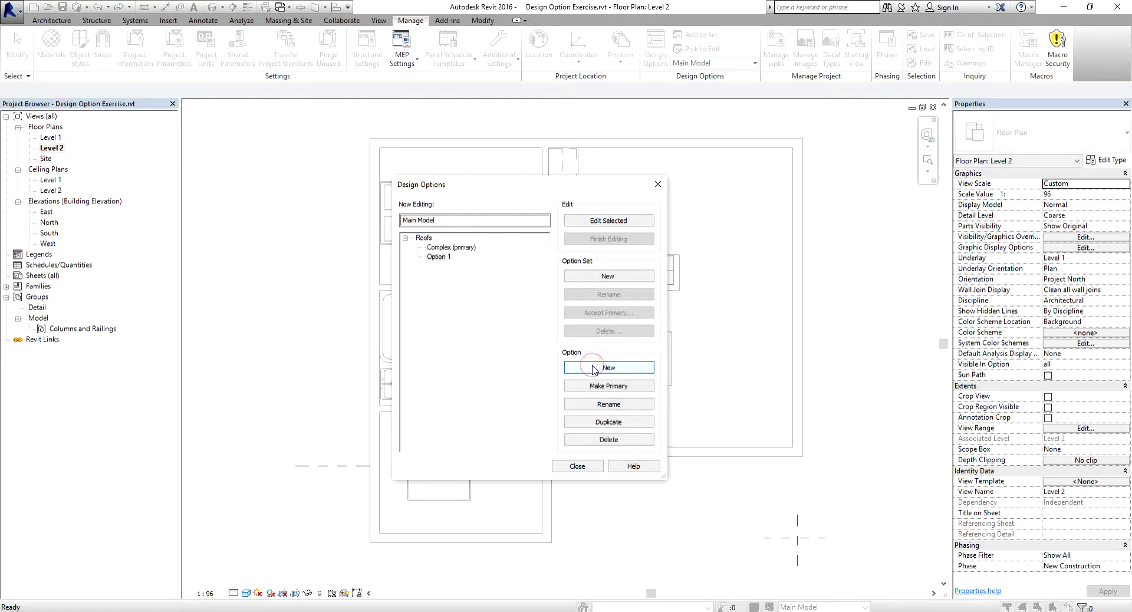
click(440, 257)
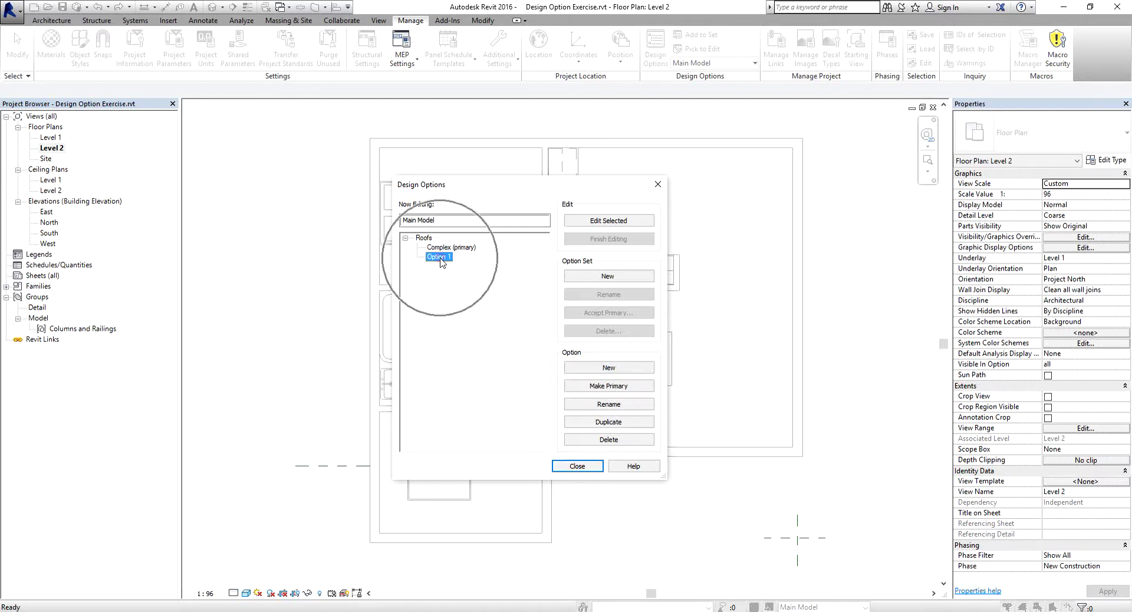
click(603, 405)
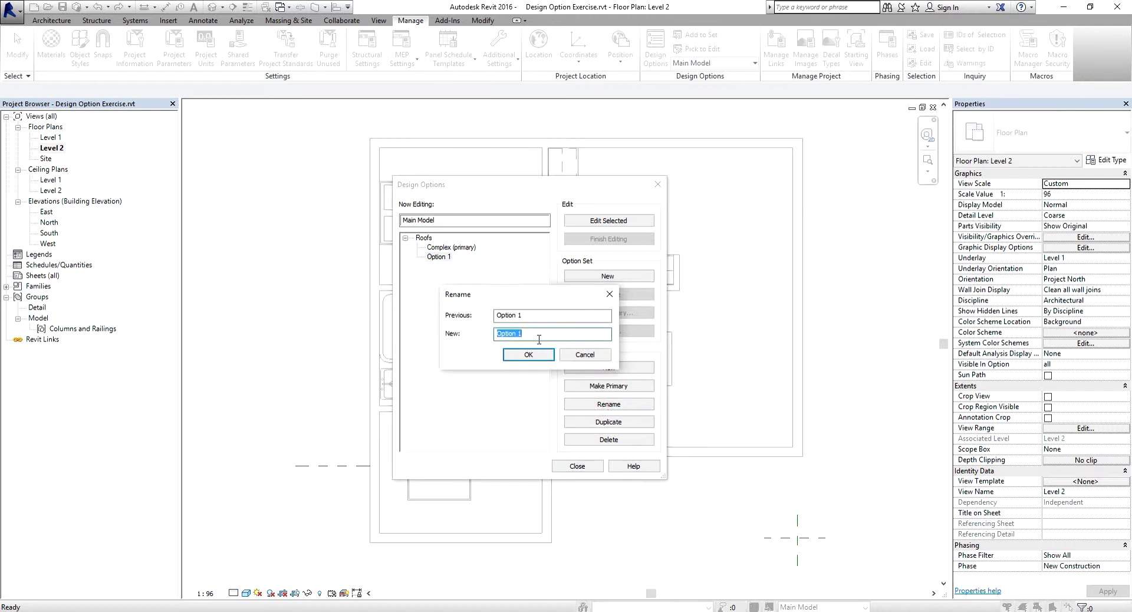
text(Single Rideg)
text(ge)
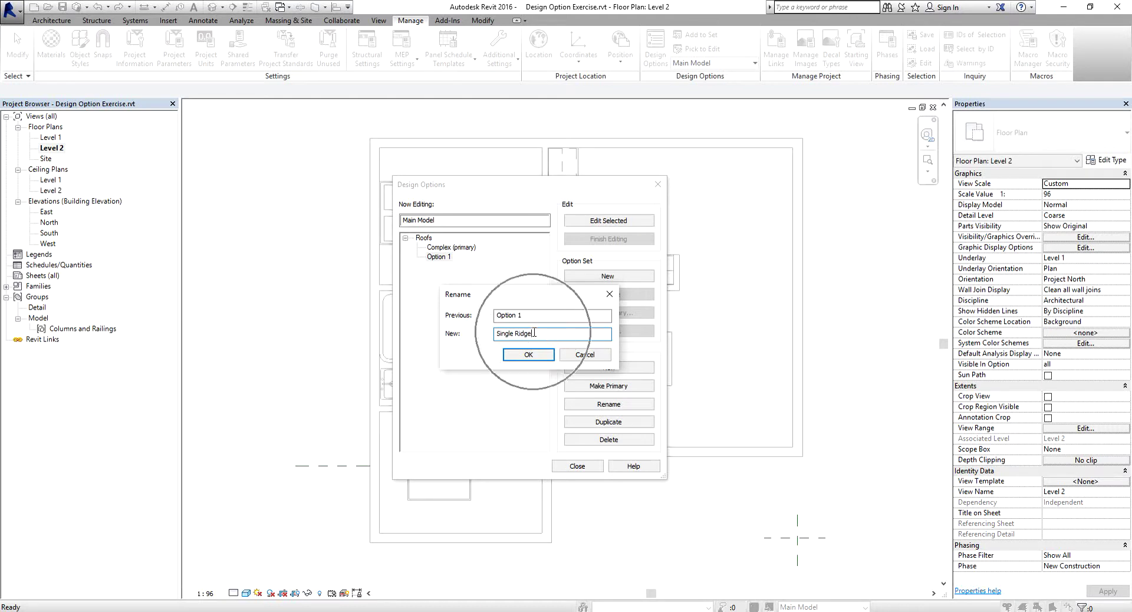
click(538, 352)
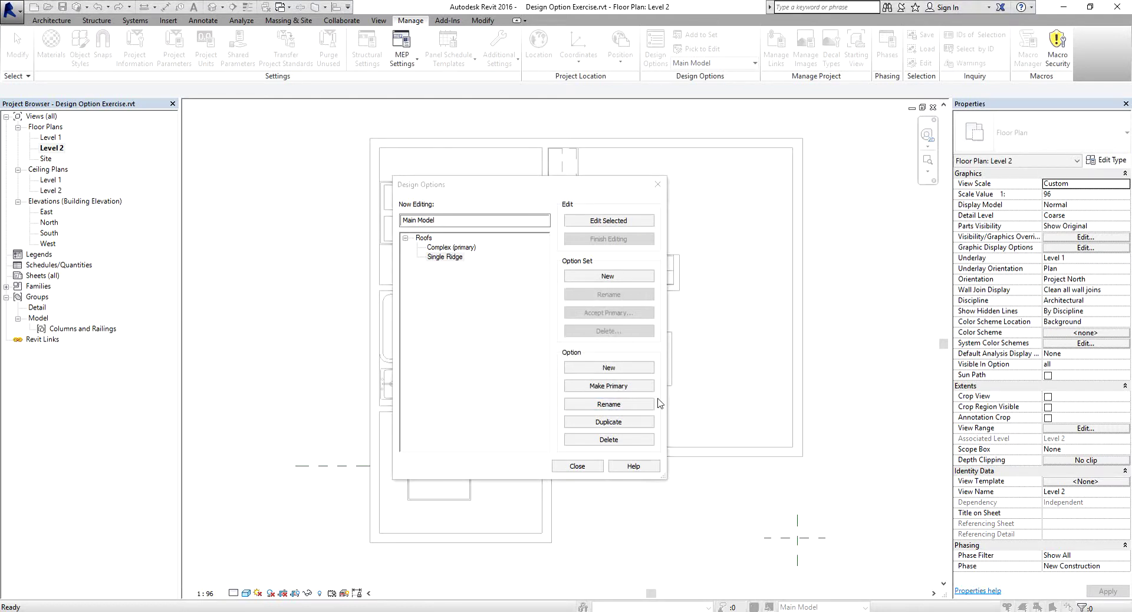
Make the Complex (primary) option the one being edited and close the Design Options settings
click(451, 248)
click(451, 248)
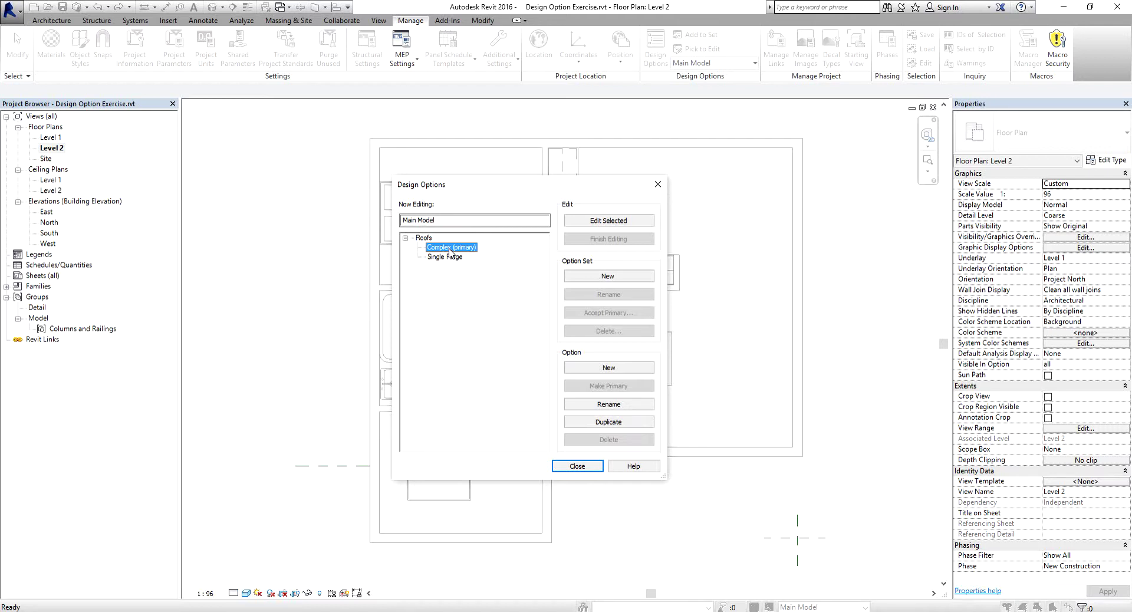
click(460, 248)
click(461, 248)
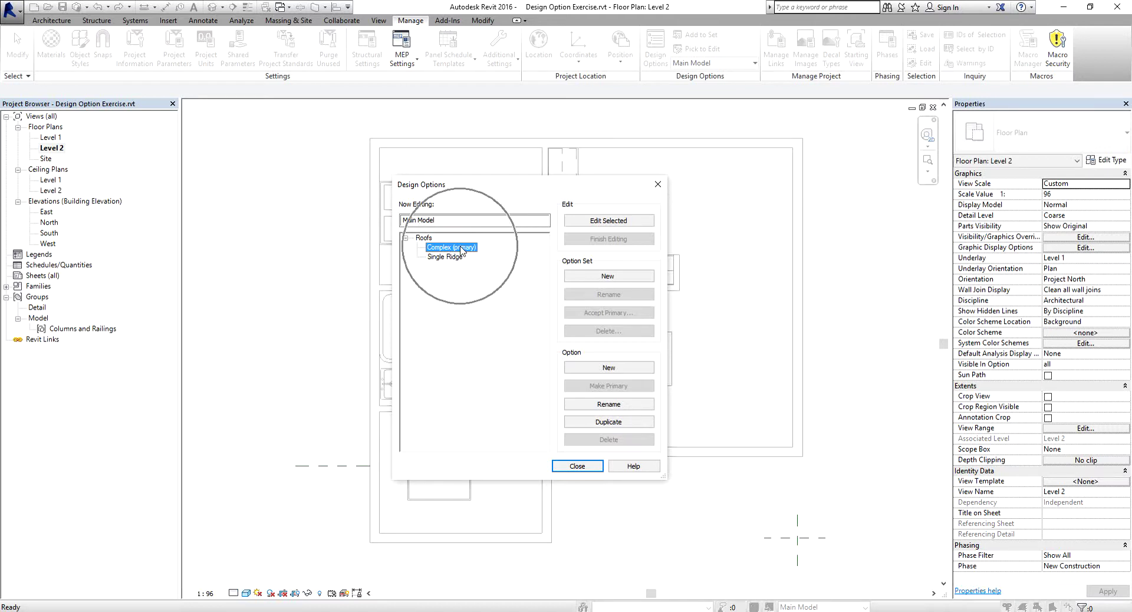
click(462, 248)
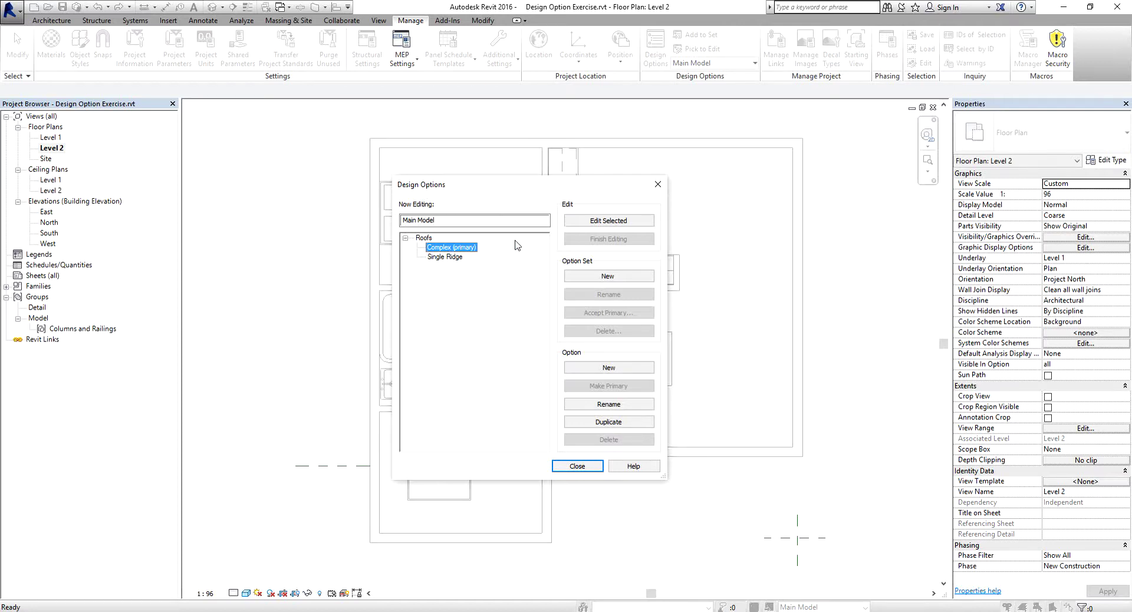
click(596, 224)
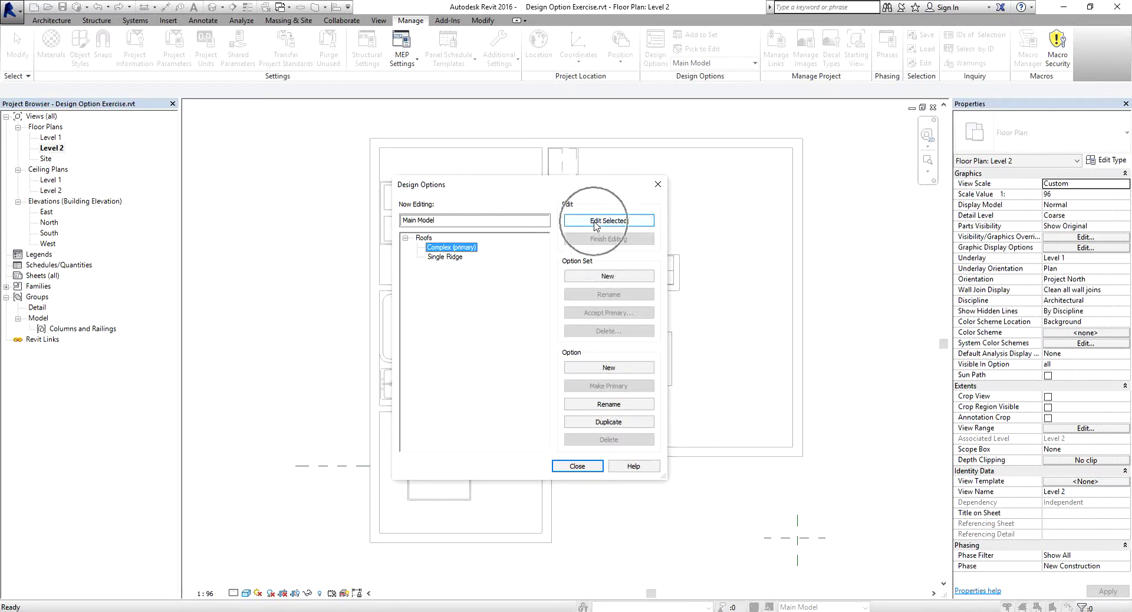
click(595, 224)
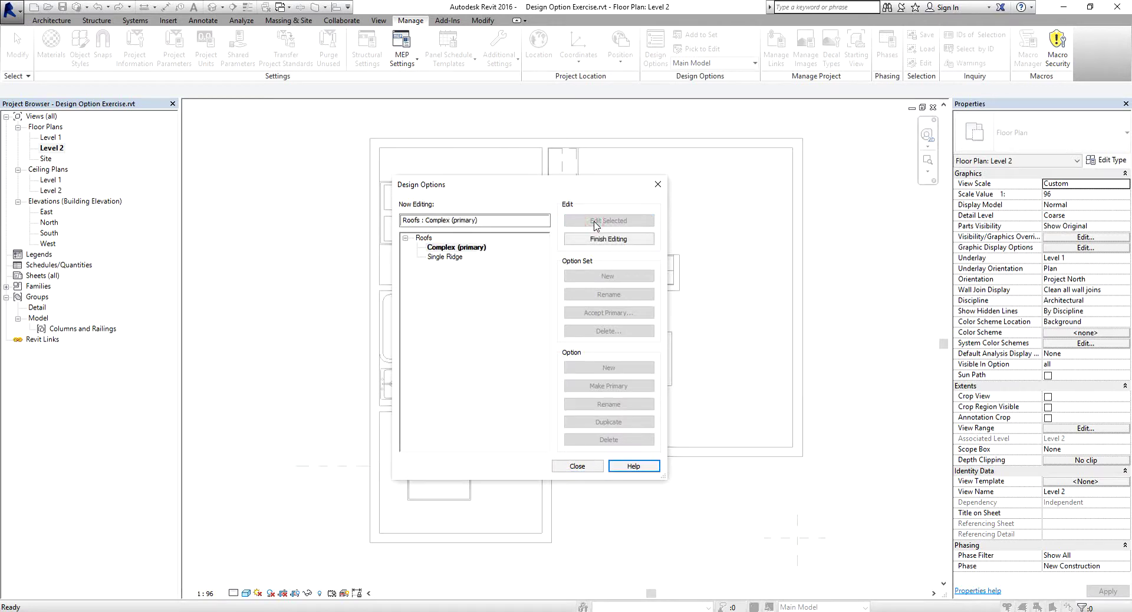
click(583, 467)
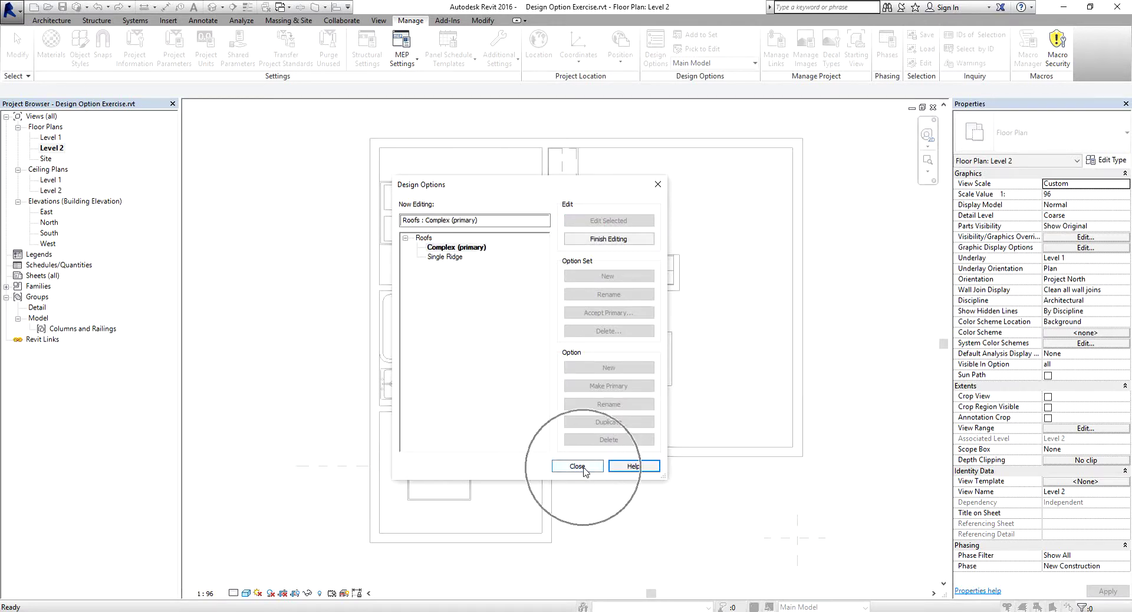
click(584, 469)
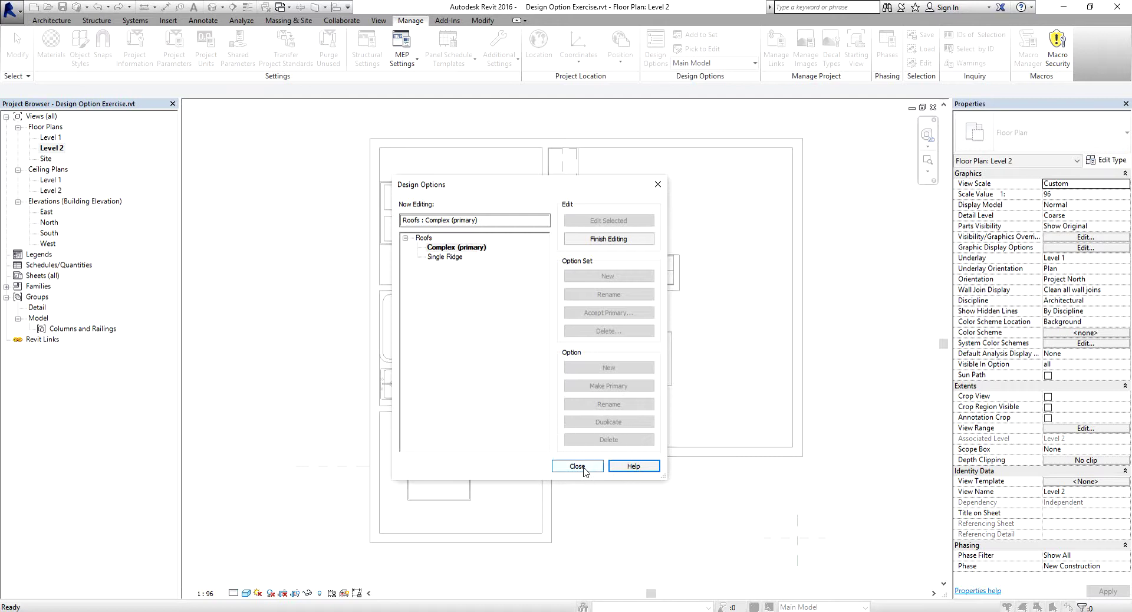
click(578, 466)
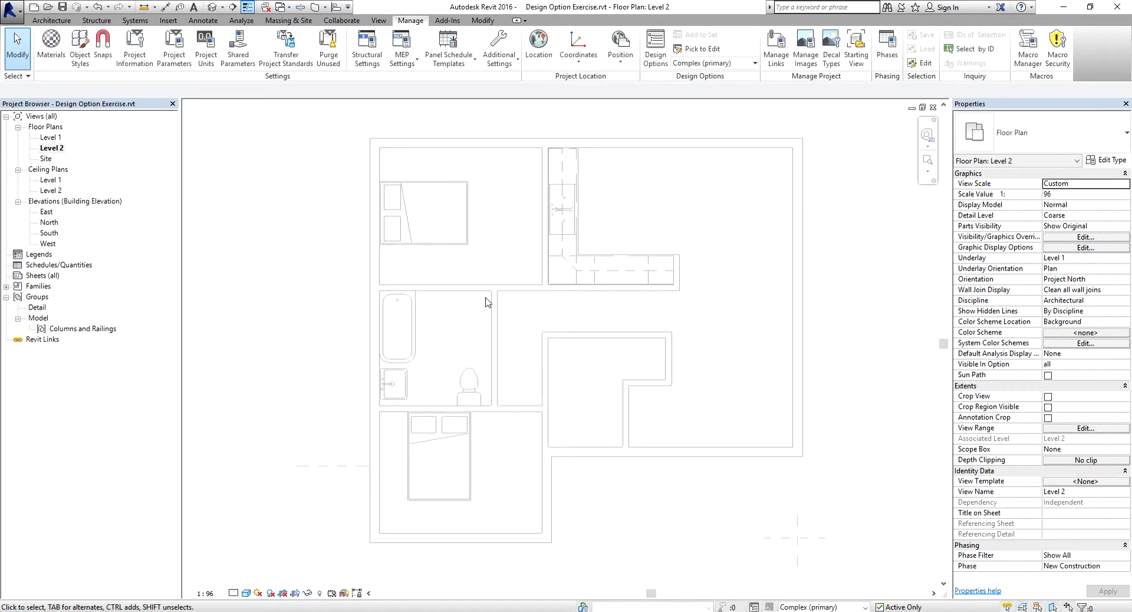
Start a roof by footprint on Level 2 and create its slope-defining boundary from the whole exterior wall chain with a 0.2032 overhang
click(54, 22)
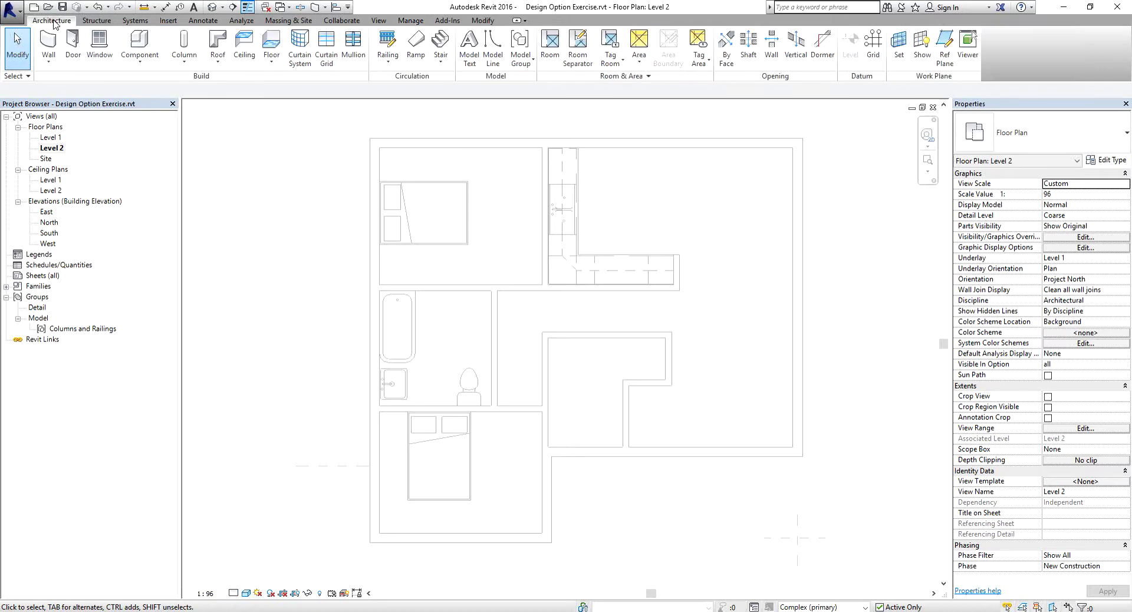
click(222, 63)
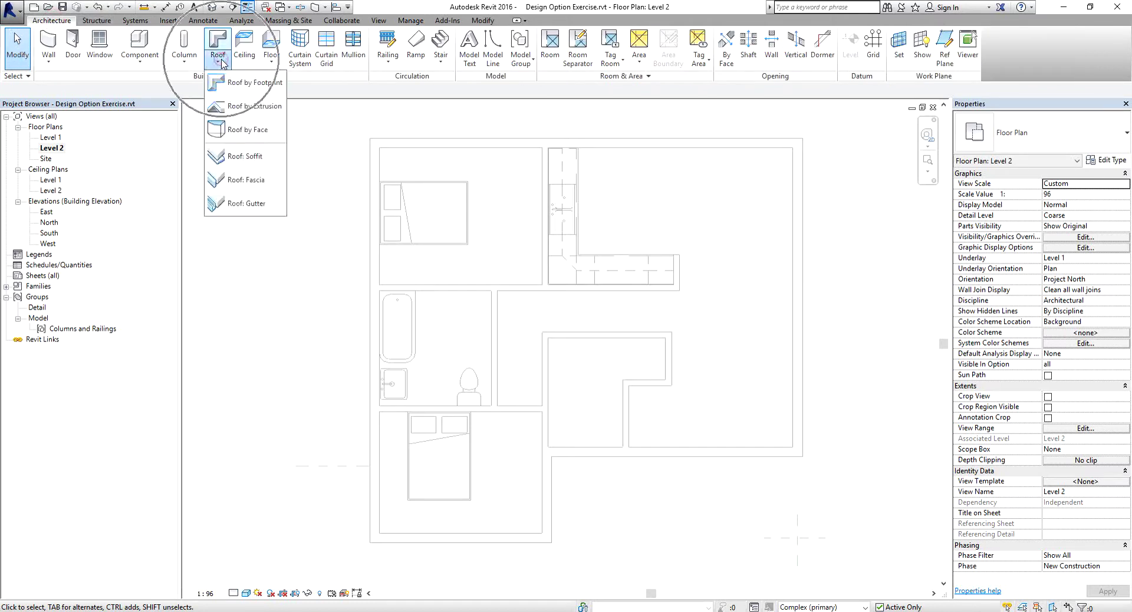
click(256, 83)
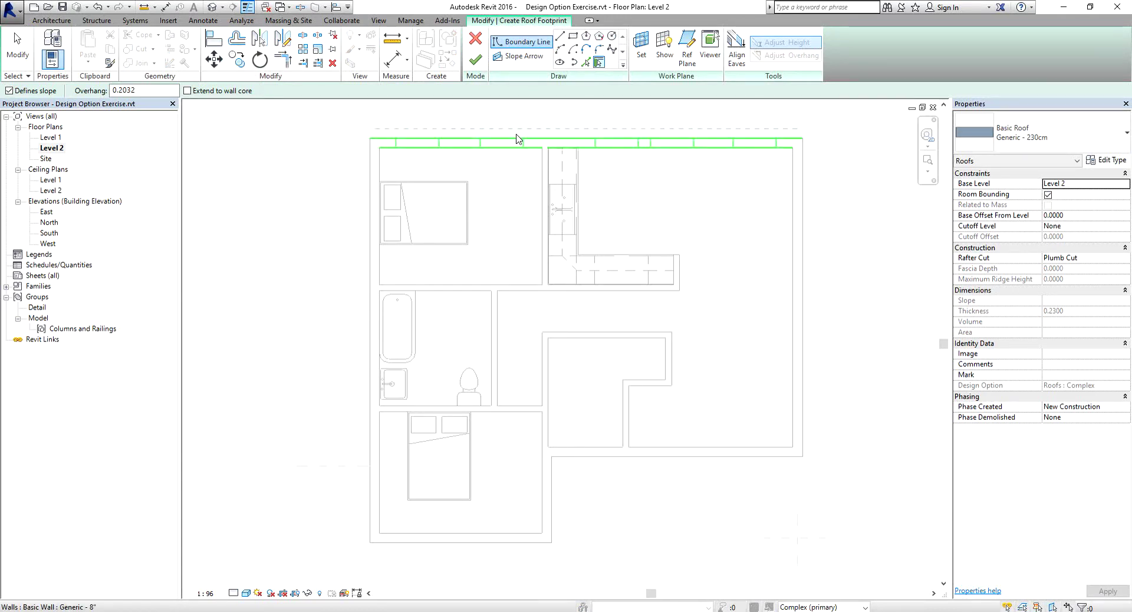
key(Tab)
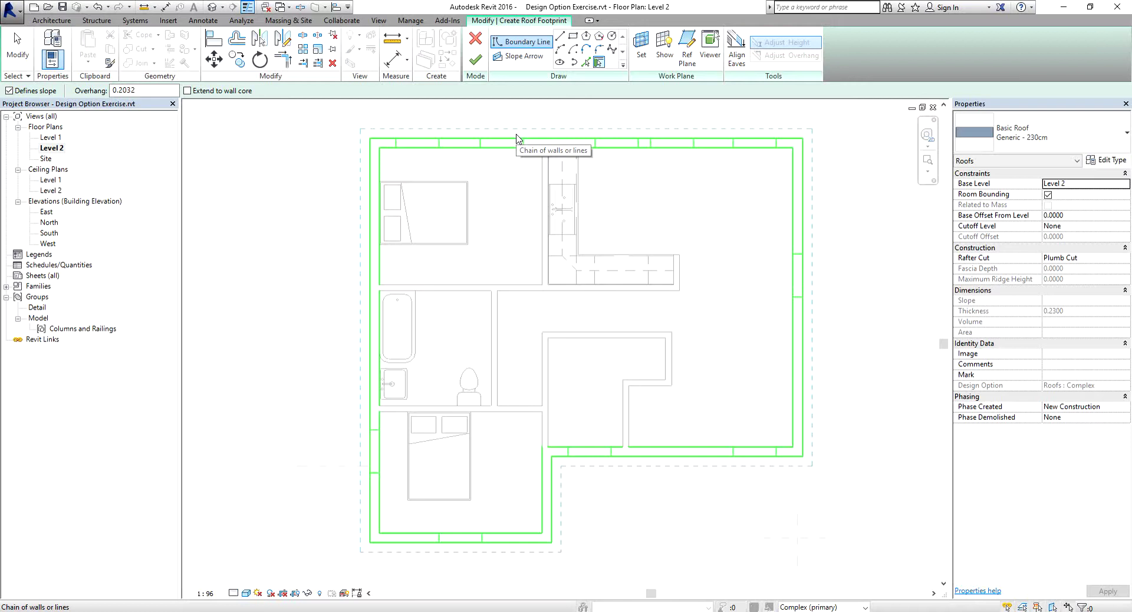
click(517, 139)
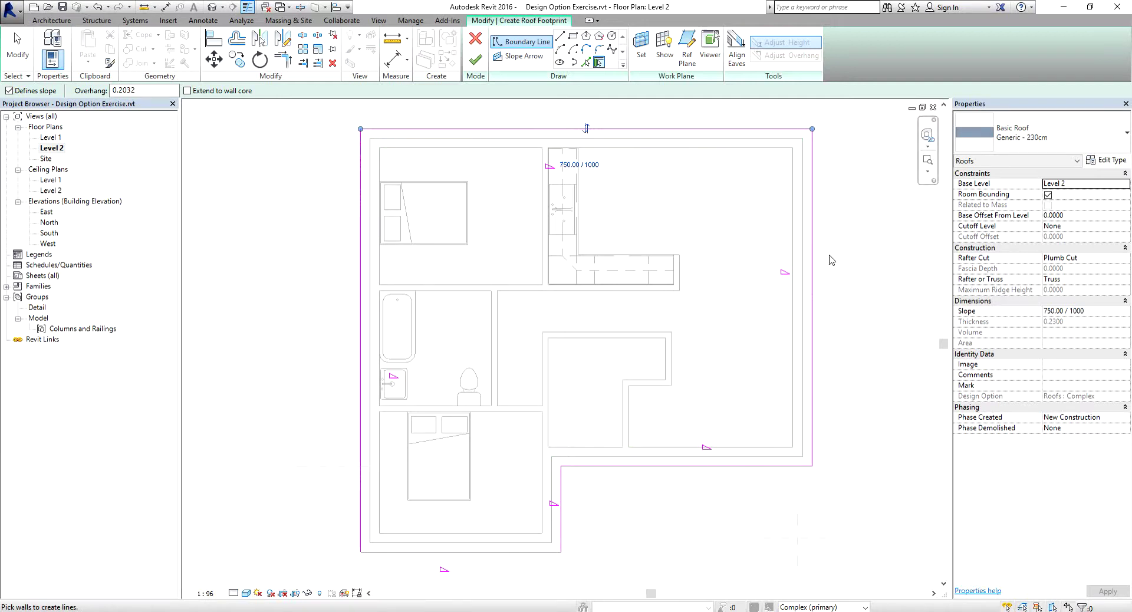
key(Escape)
key(Escape)
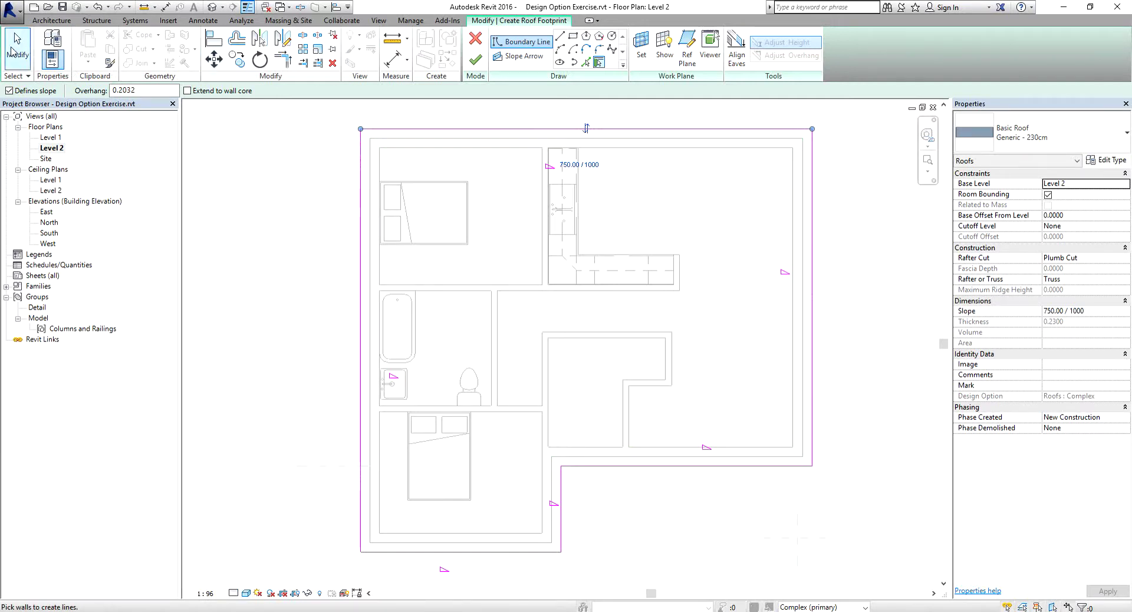
click(812, 285)
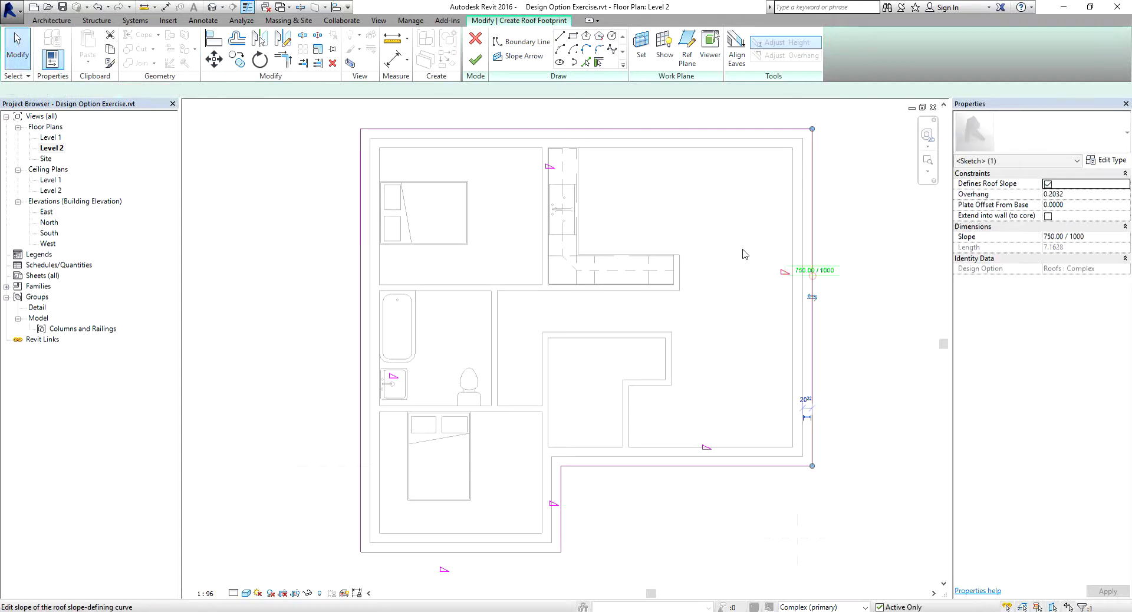
ctrl+click(362, 224)
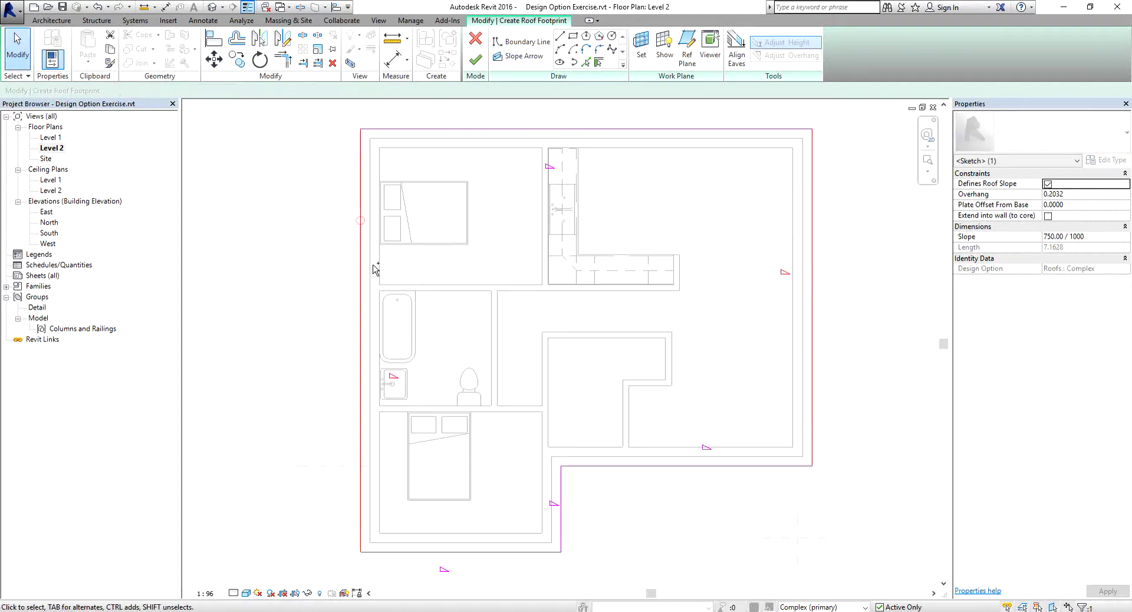
ctrl+click(466, 552)
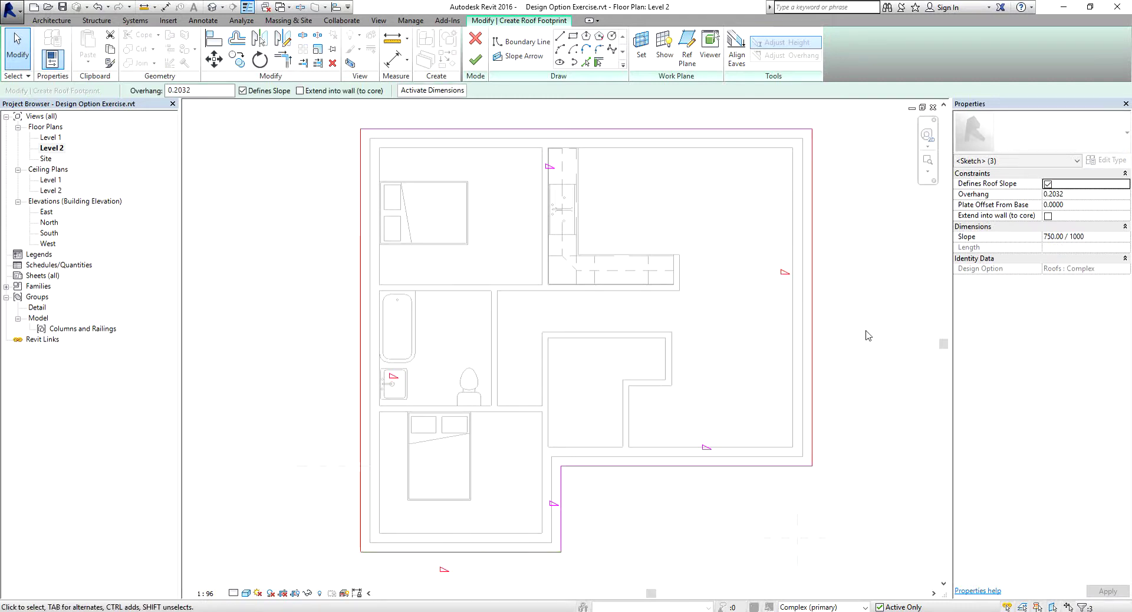
click(856, 305)
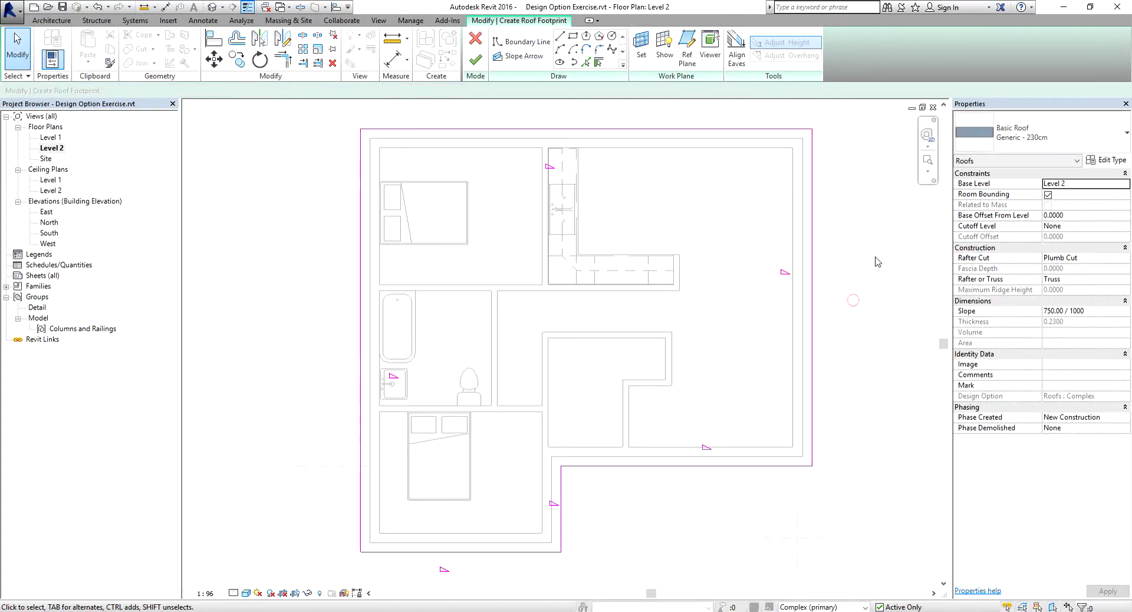
Turn off slope definition for the east, west and southernmost lines of the roof footprint
click(814, 293)
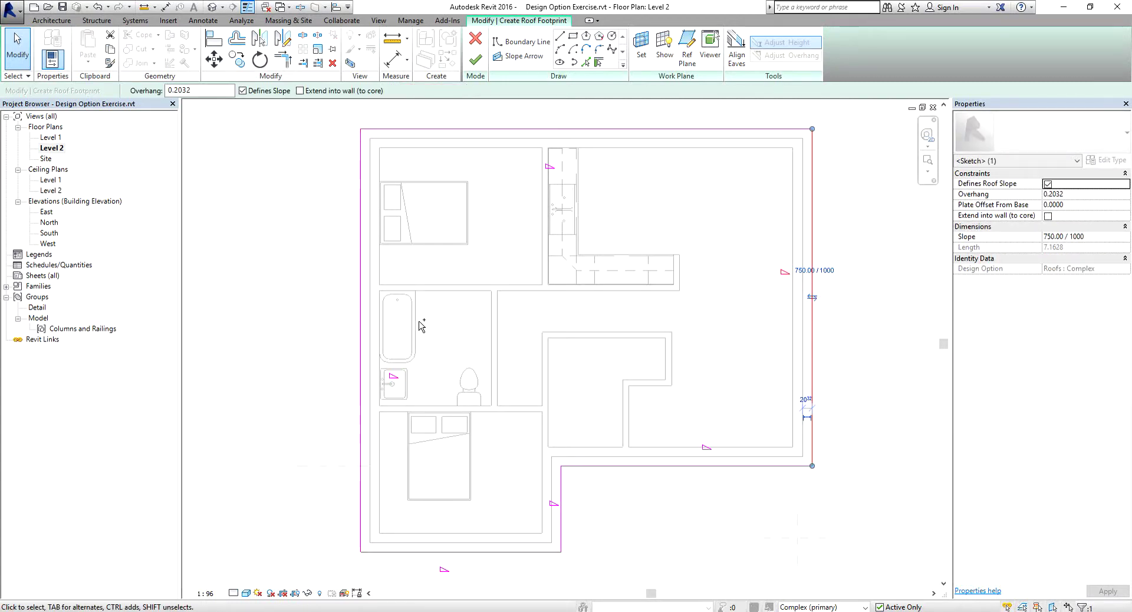
ctrl+click(361, 313)
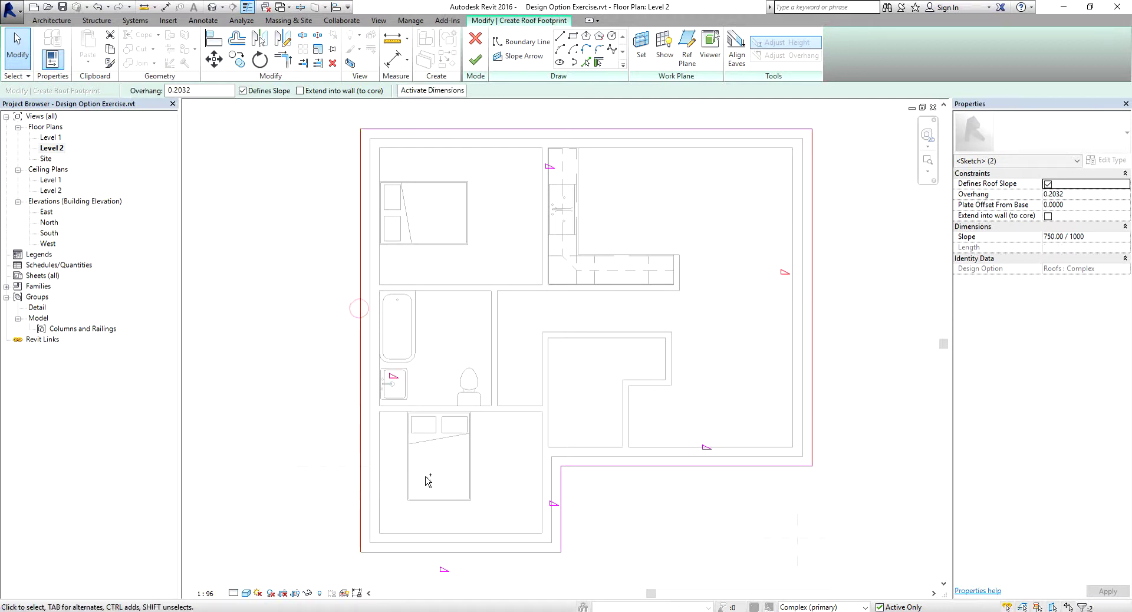
ctrl+click(480, 551)
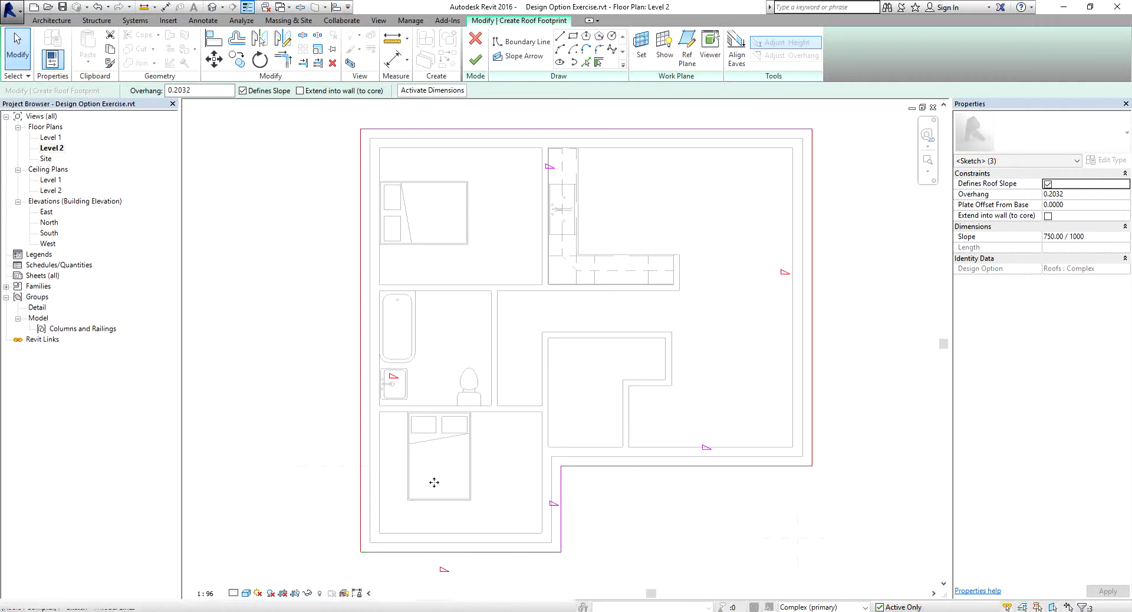
click(243, 91)
click(304, 396)
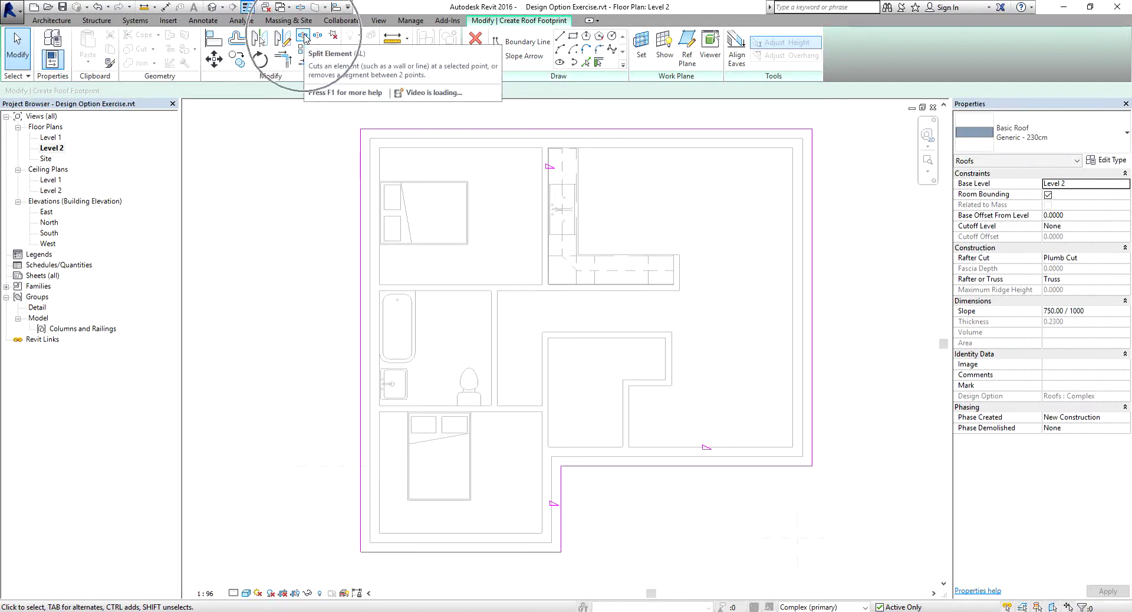
Split the west boundary line 1.80 from its south end, level with the southeast boundary edge
click(304, 37)
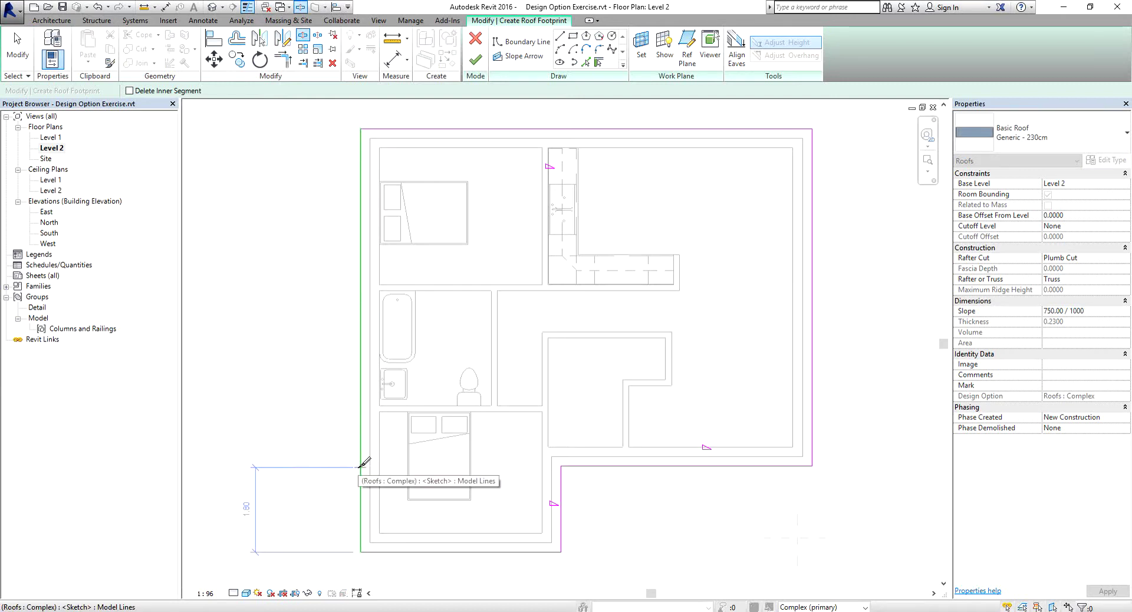
click(361, 467)
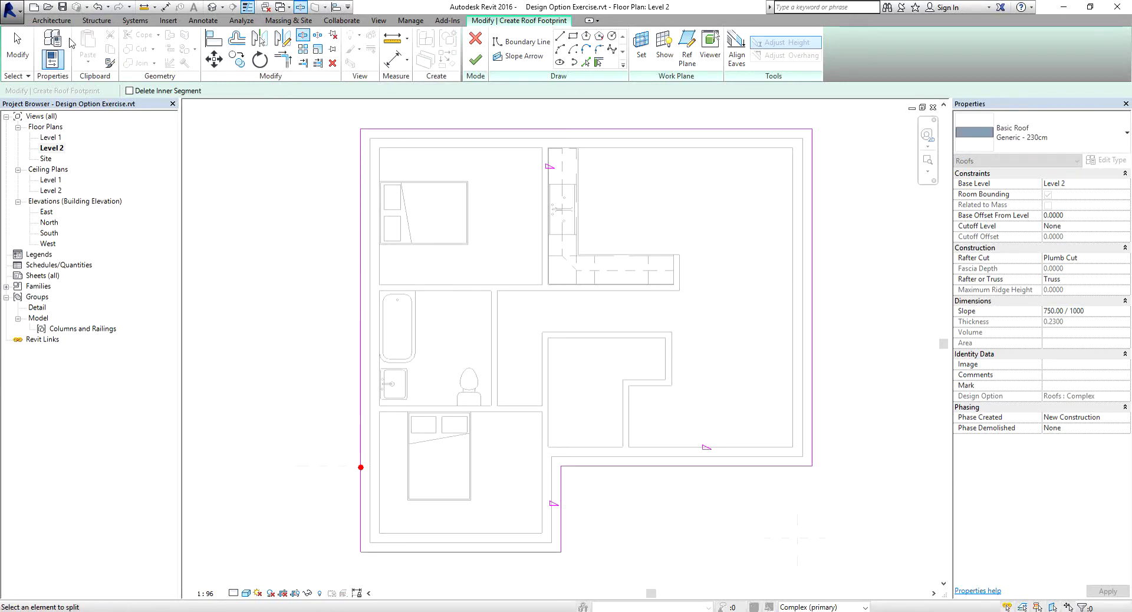
click(18, 50)
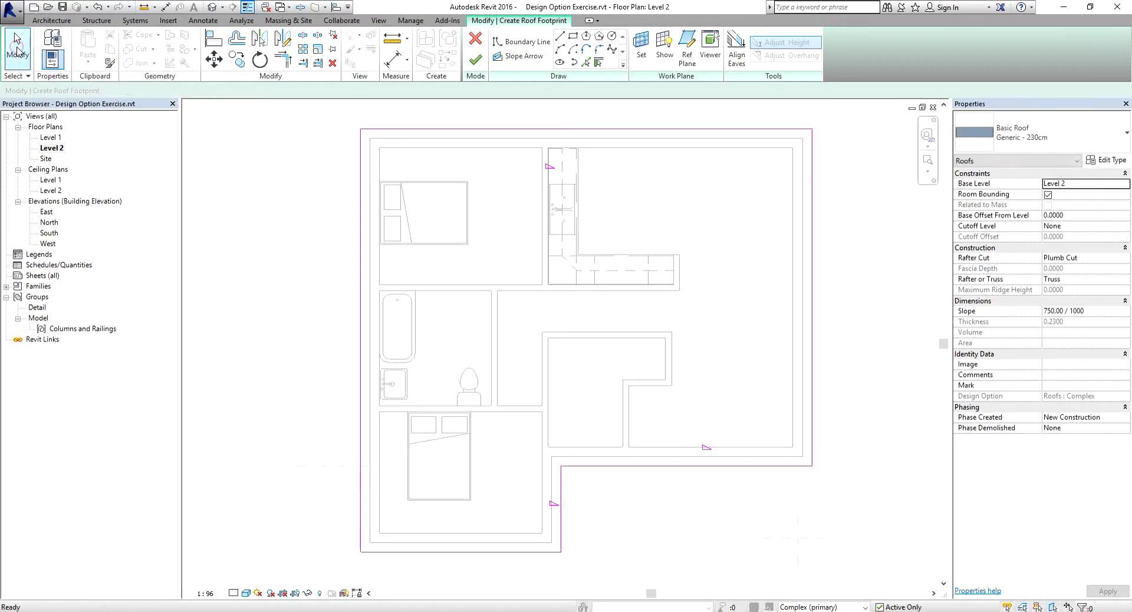
Make the short southern segment of the west boundary slope-defining and finish the Complex roof
click(361, 504)
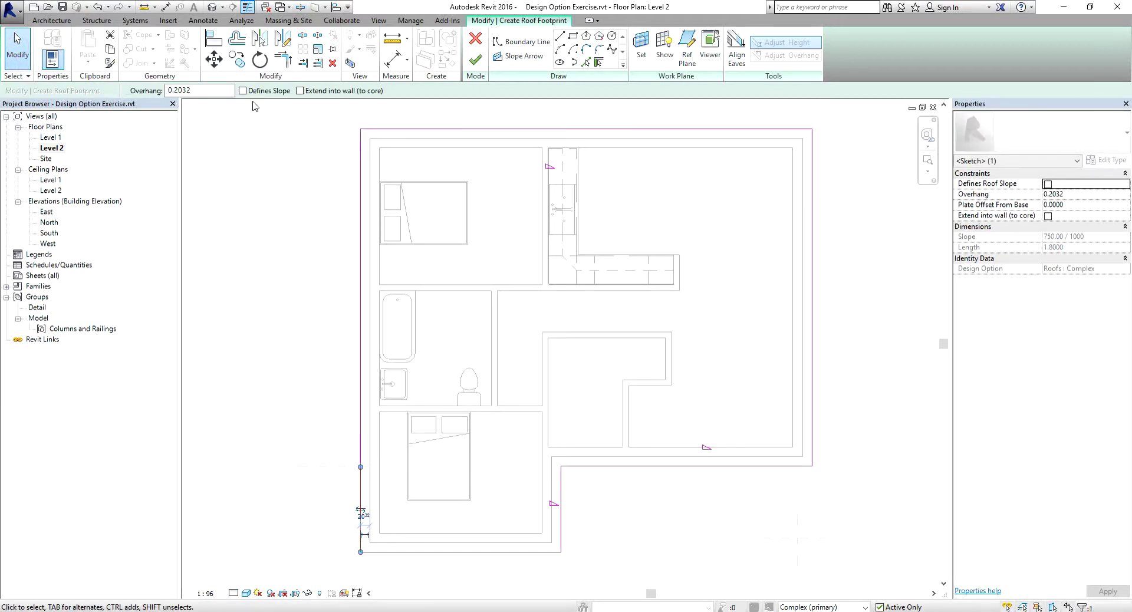
click(243, 91)
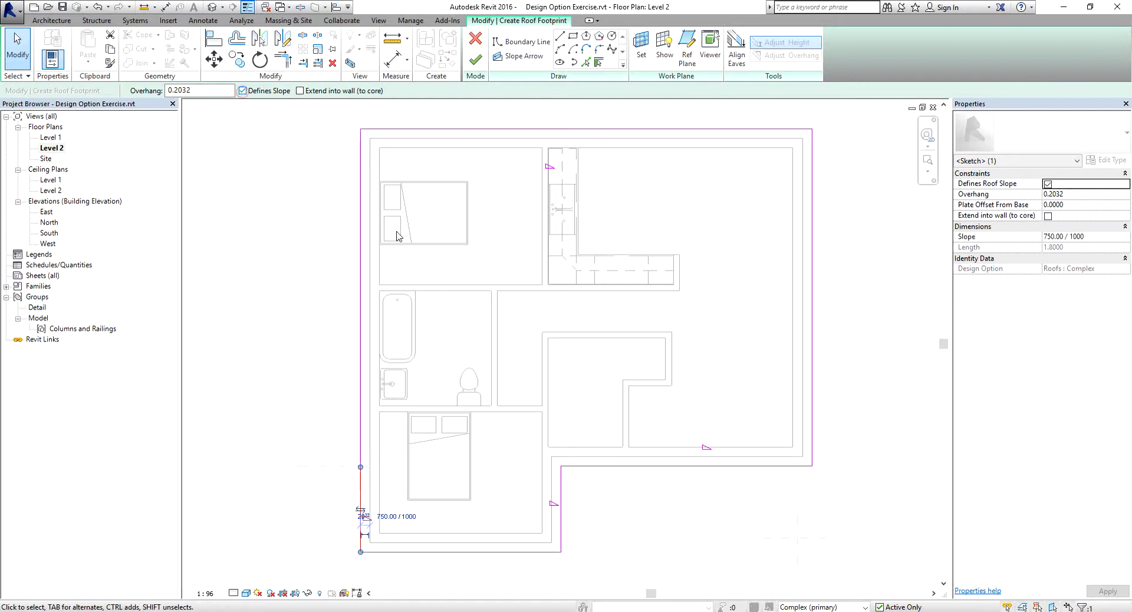
click(678, 519)
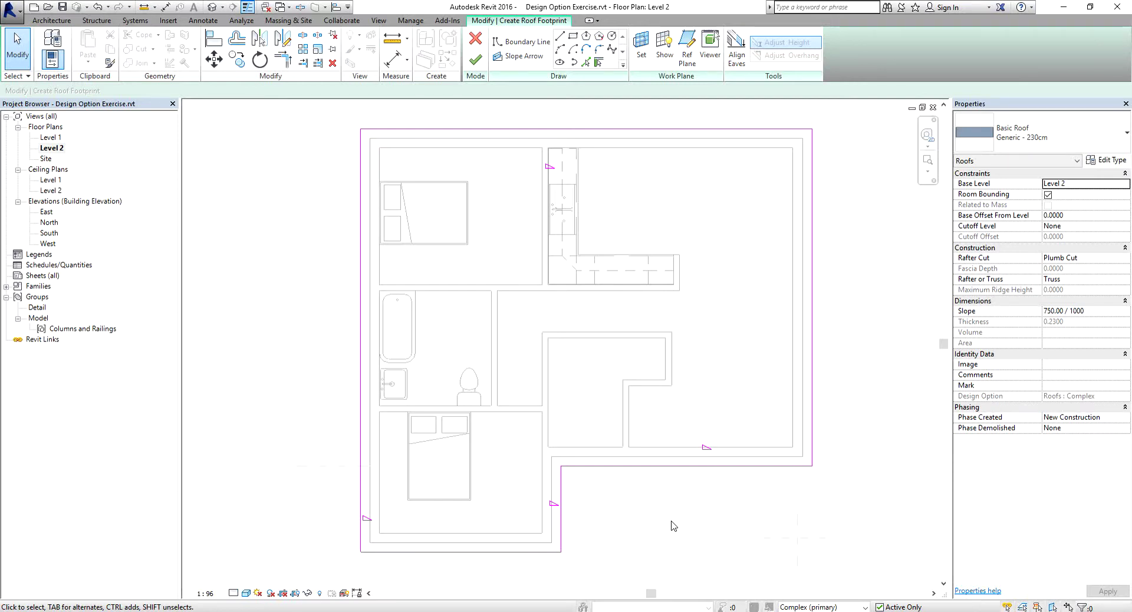
click(476, 59)
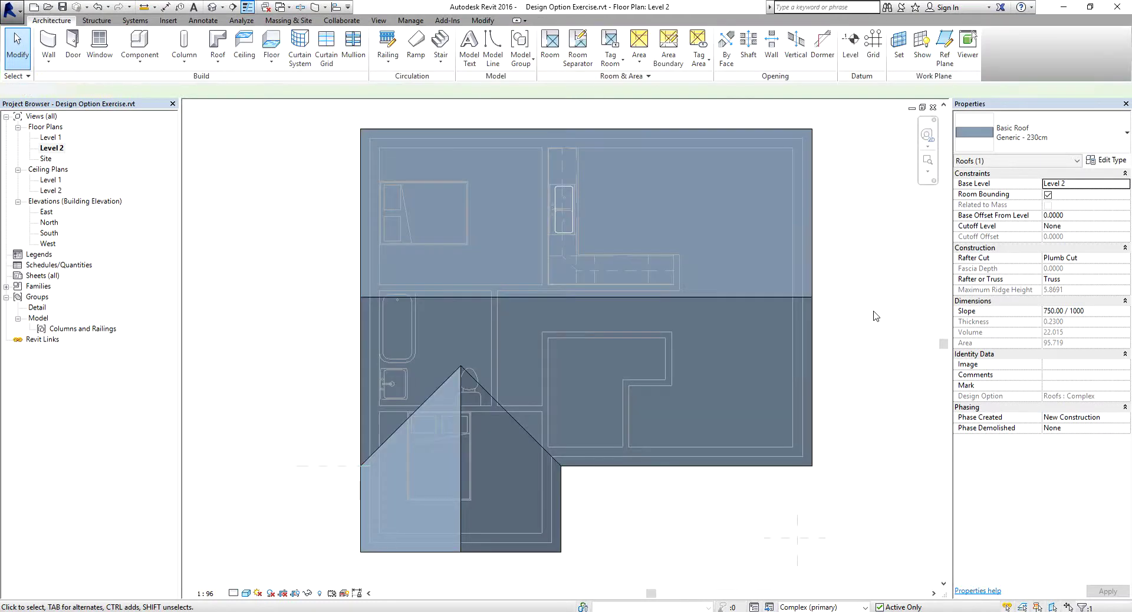
click(876, 316)
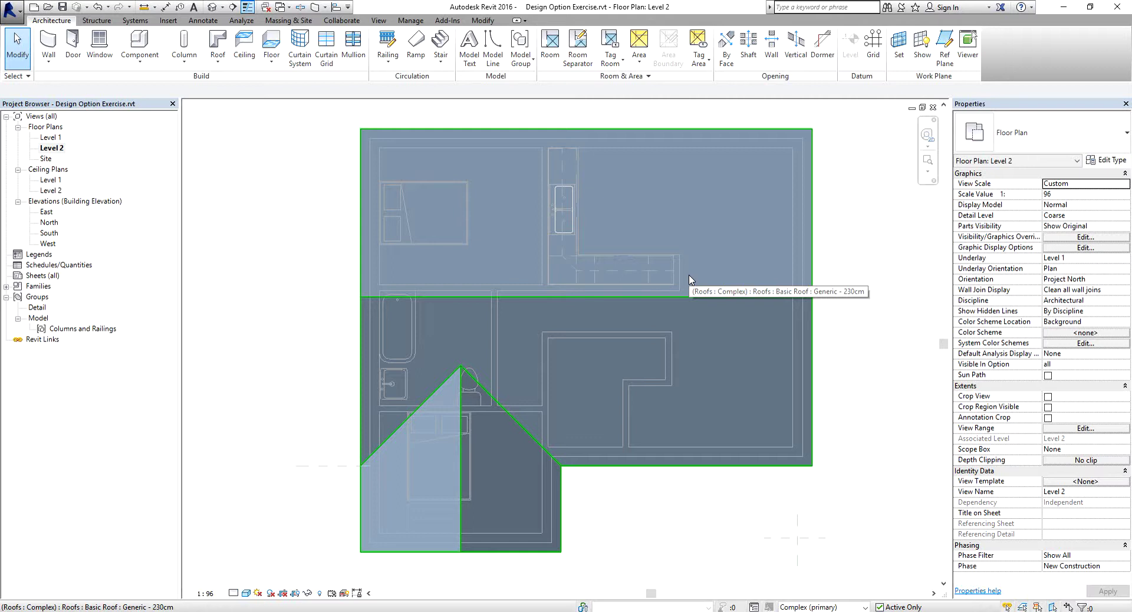
Open the Design Options settings and finish editing the Complex option
click(411, 21)
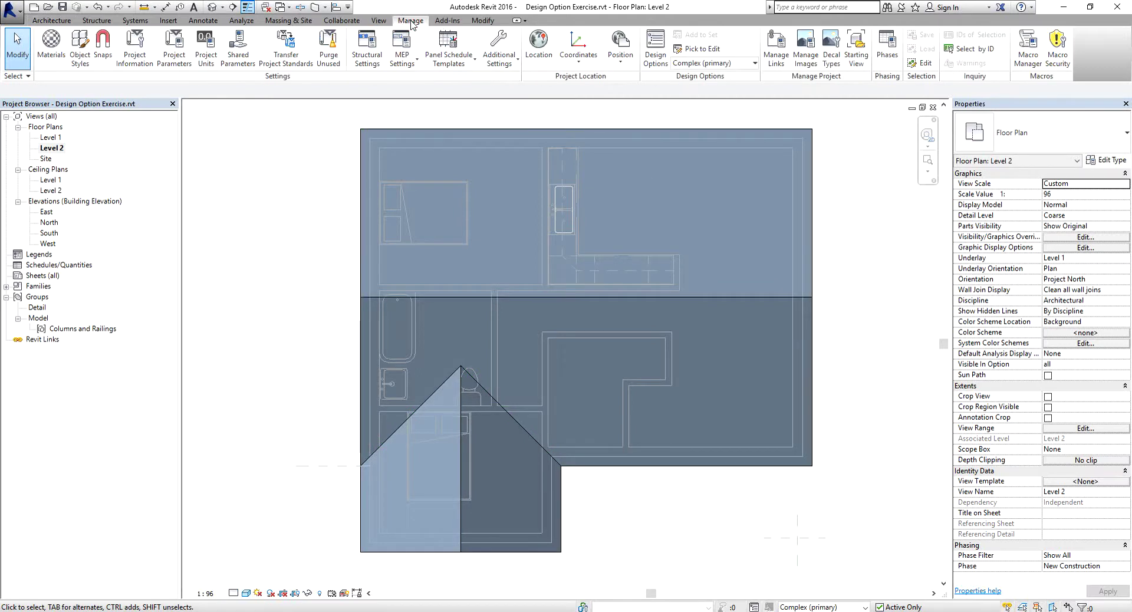
click(660, 65)
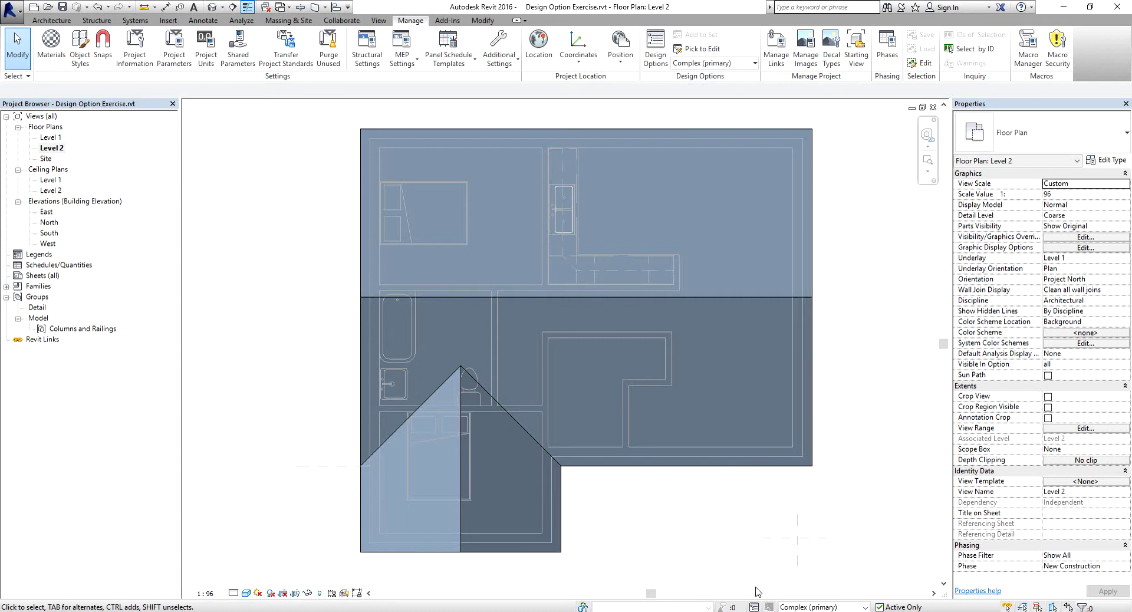
click(754, 607)
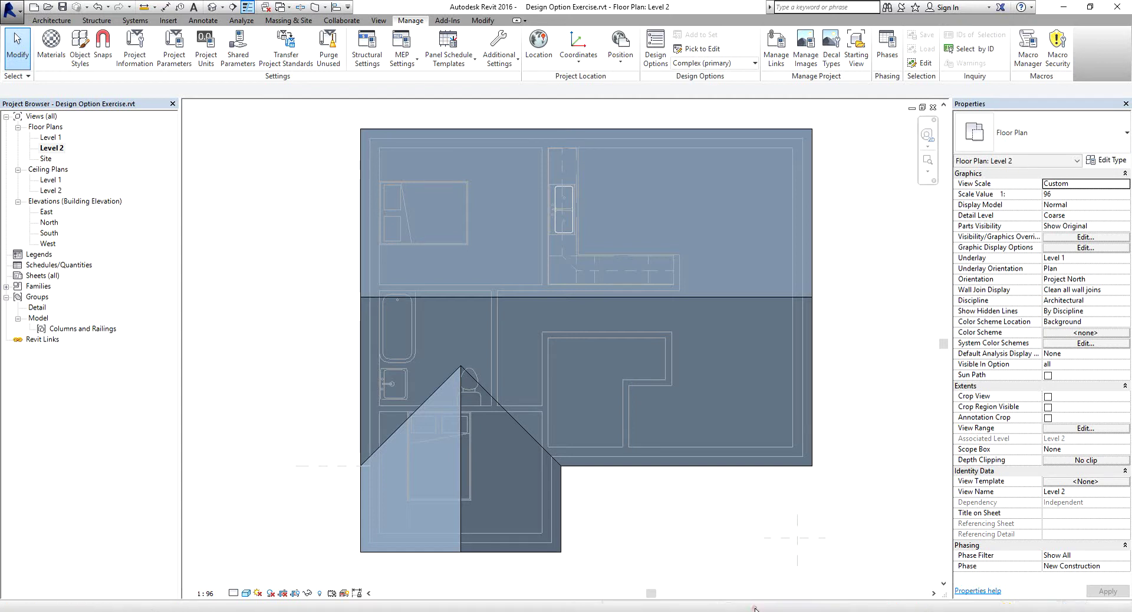
click(440, 187)
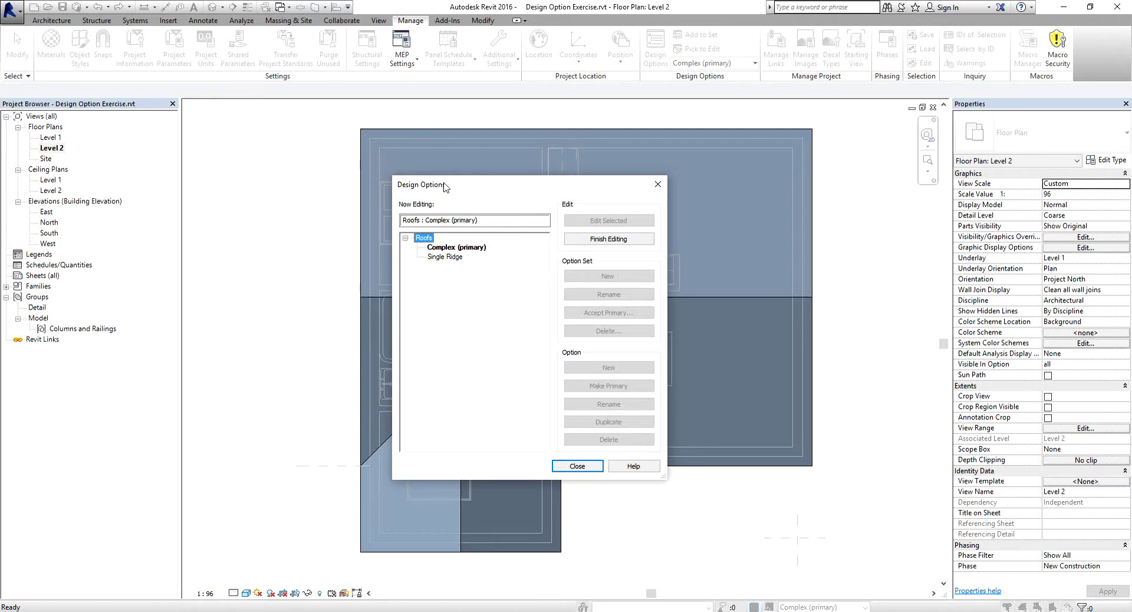
click(608, 242)
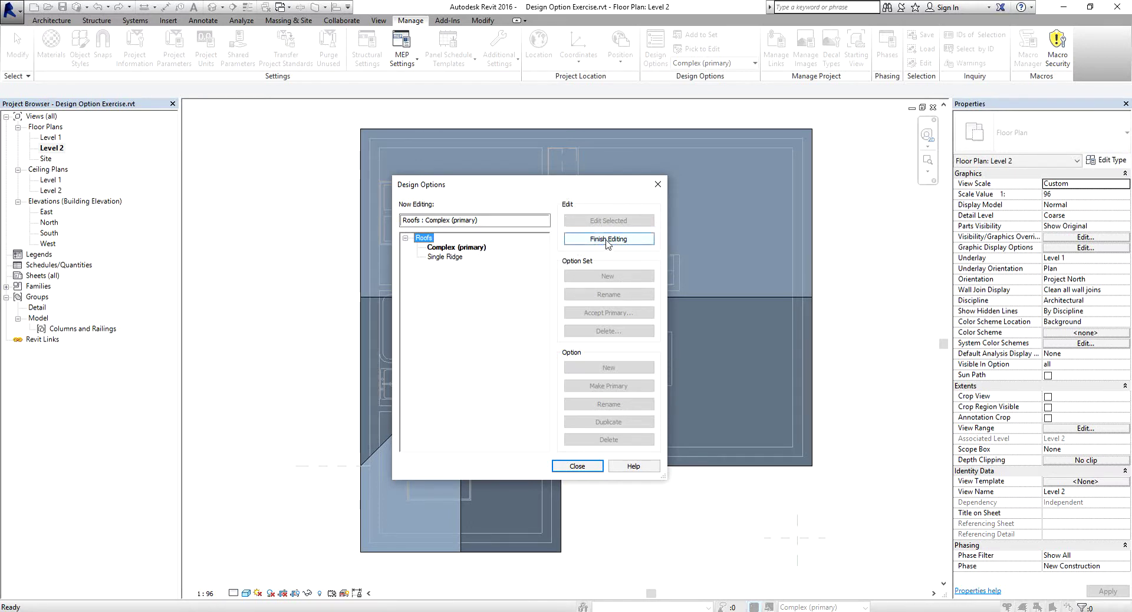
click(608, 239)
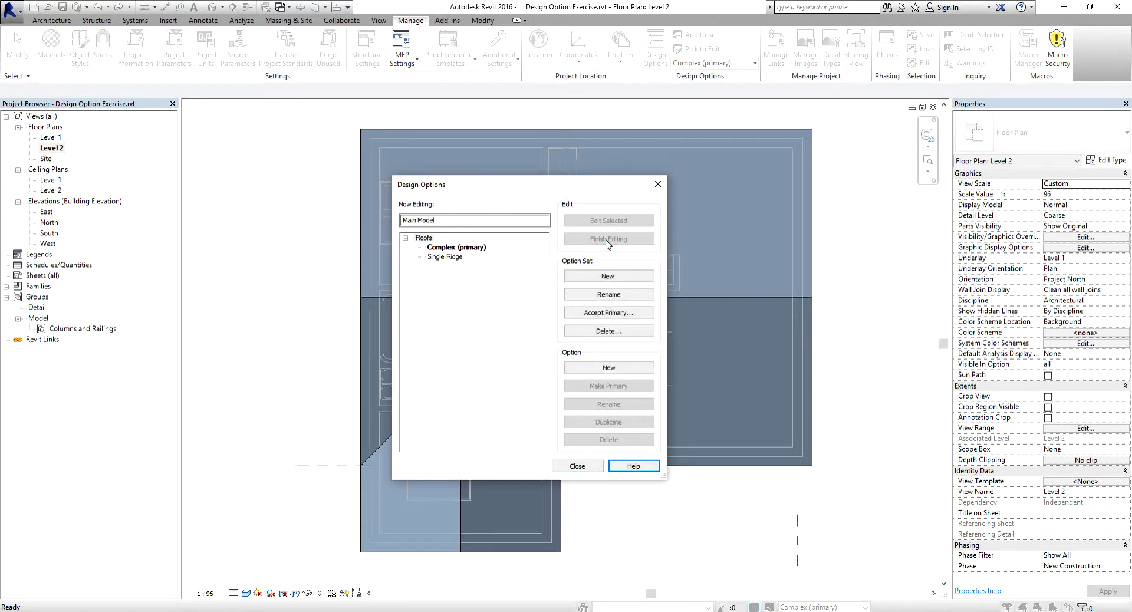
Make the Single Ridge option the one being edited and close the Design Options settings
click(446, 258)
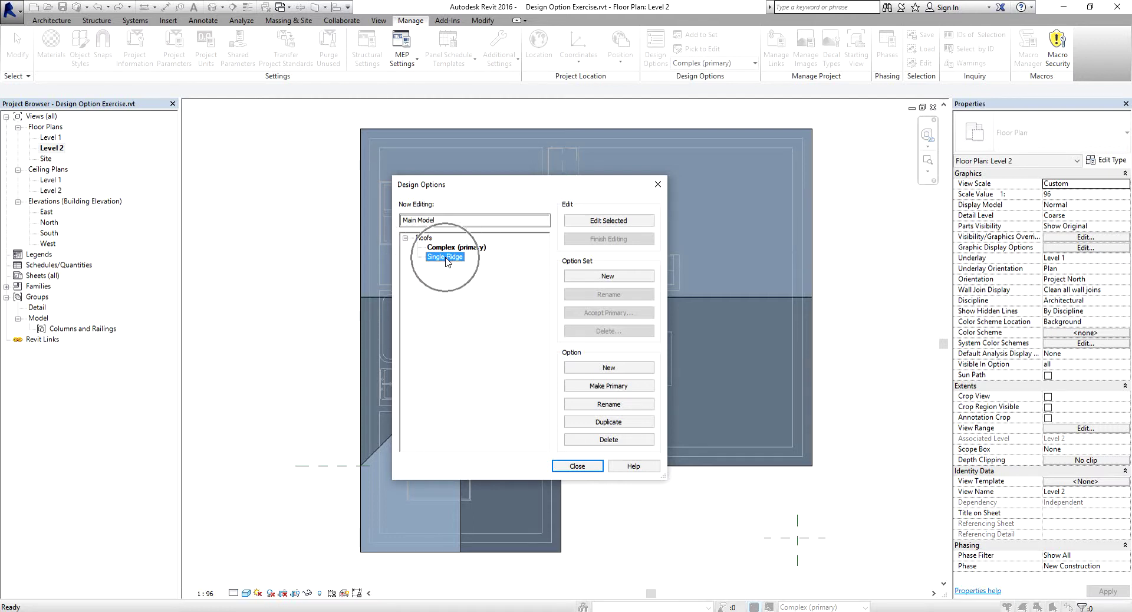
click(607, 222)
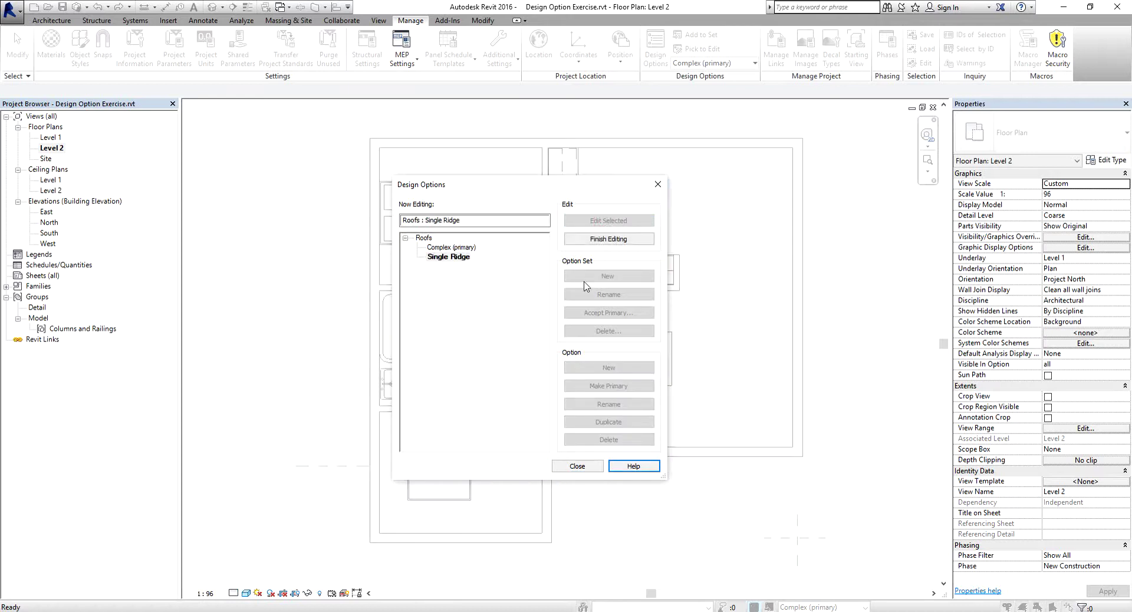
click(577, 468)
click(578, 466)
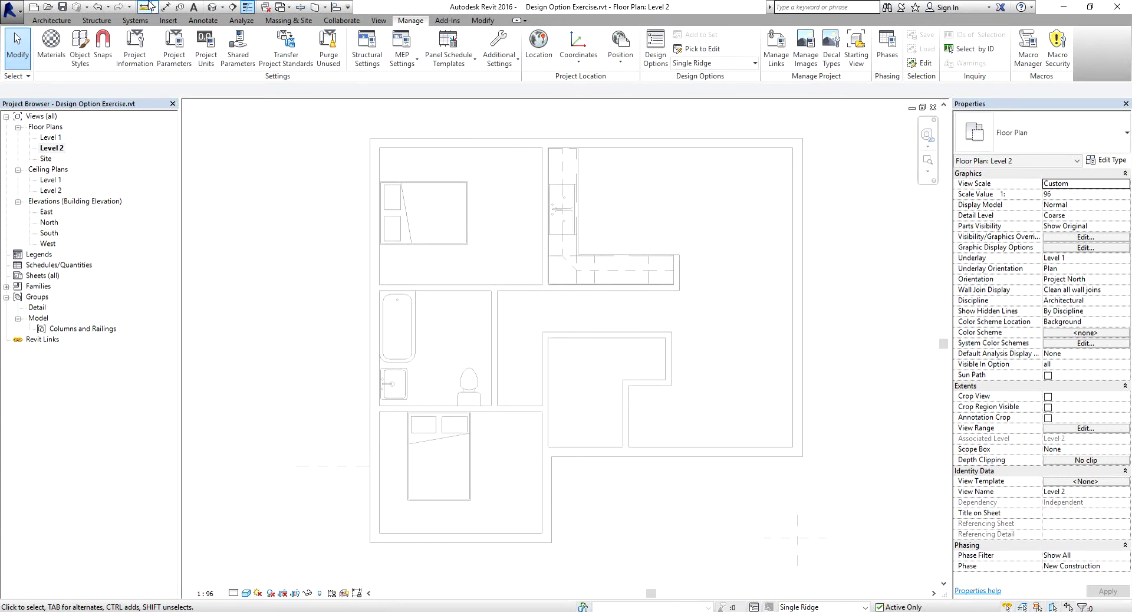
Start a roof by footprint on Level 2 and create slope-defining lines with a 0.2032 overhang from the north, east, southernmost and west walls
click(53, 22)
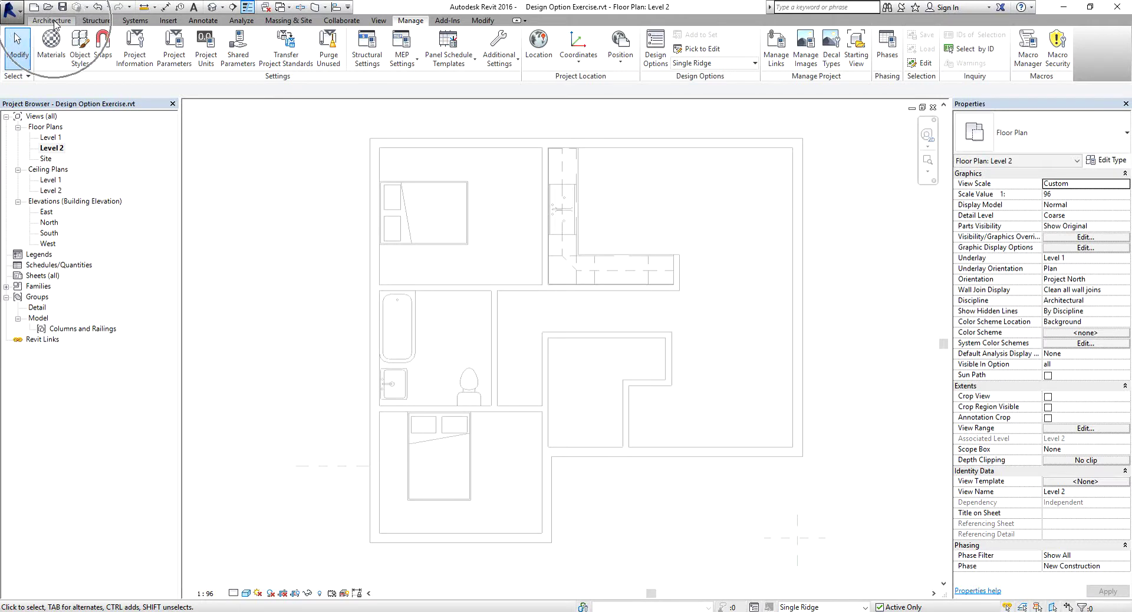
click(54, 22)
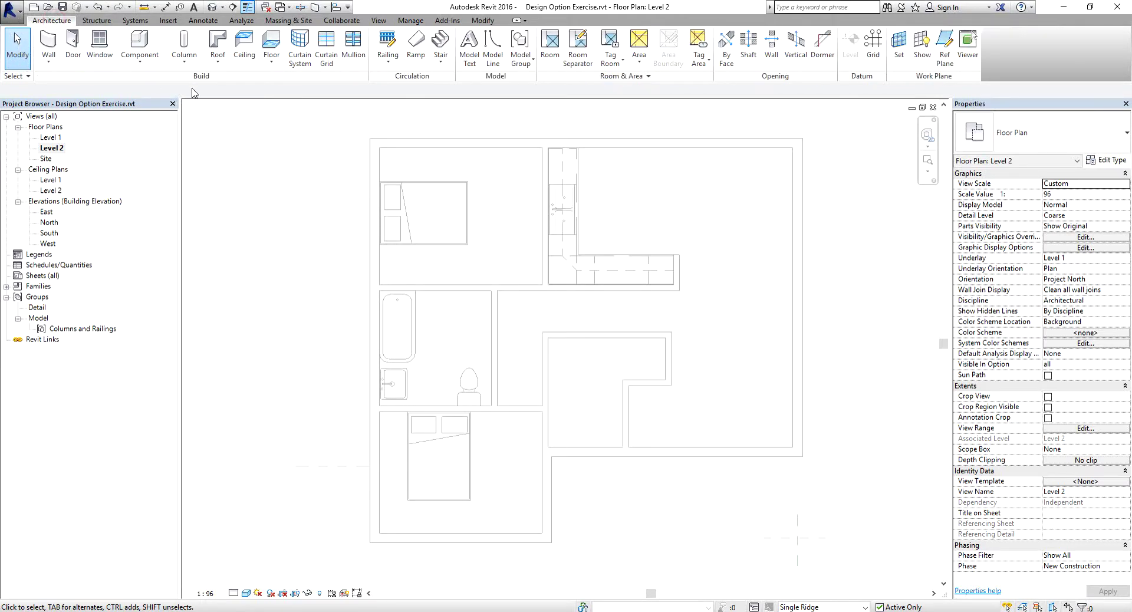
click(218, 61)
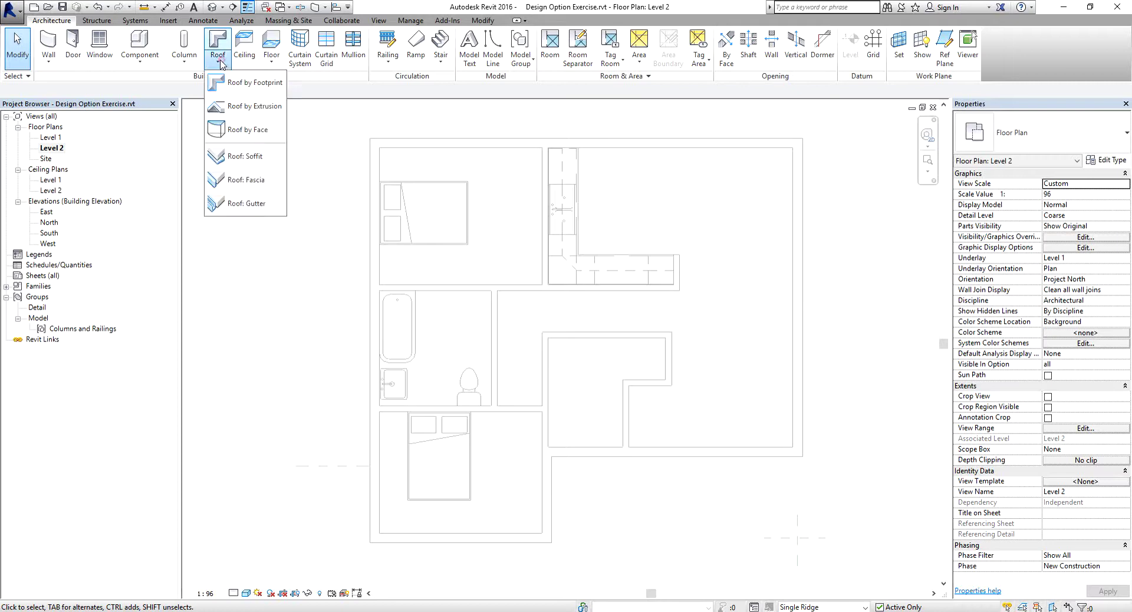
click(243, 84)
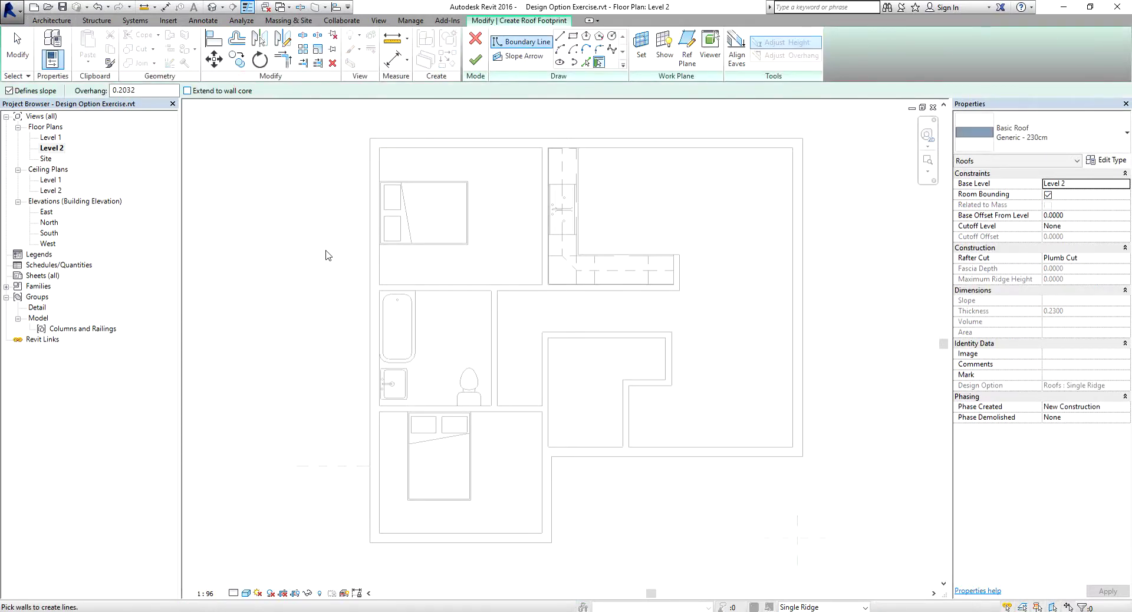
scroll(306, 260, down, 1)
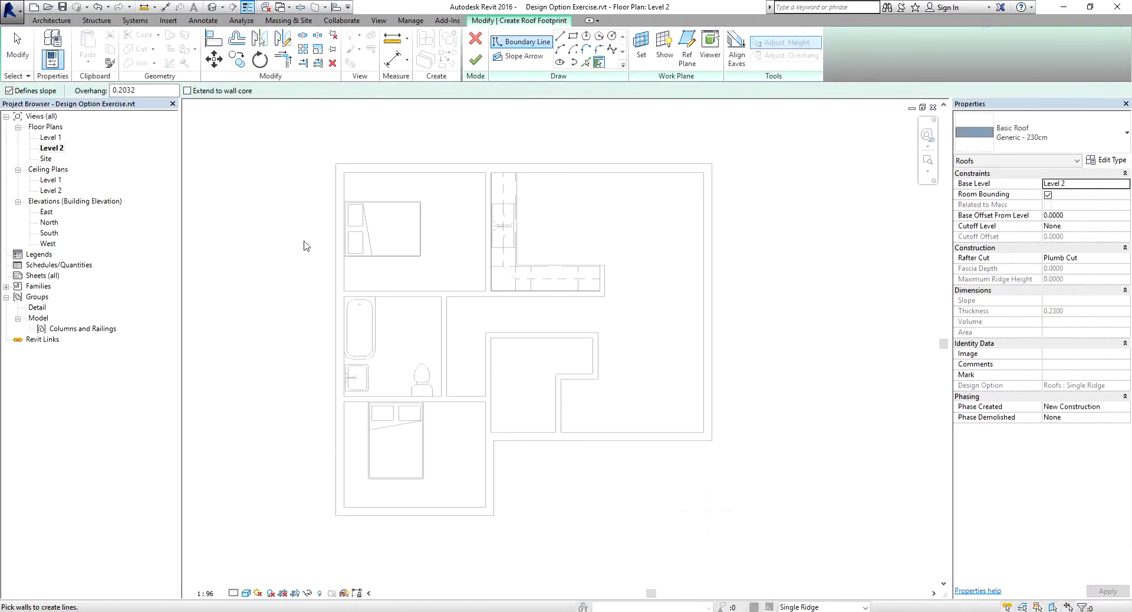
click(546, 166)
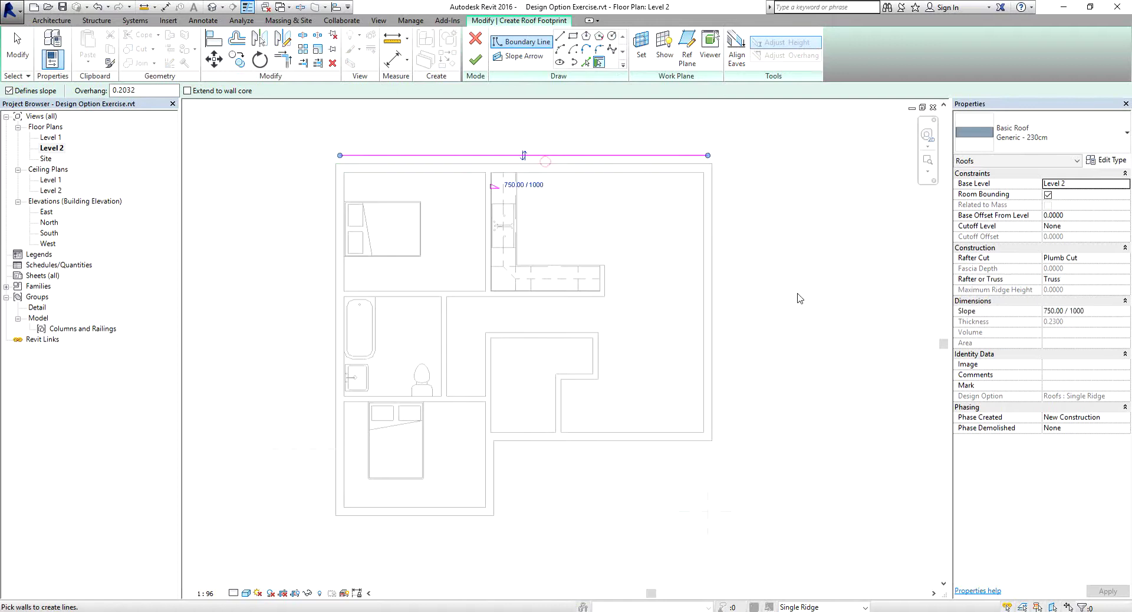
click(737, 338)
click(459, 519)
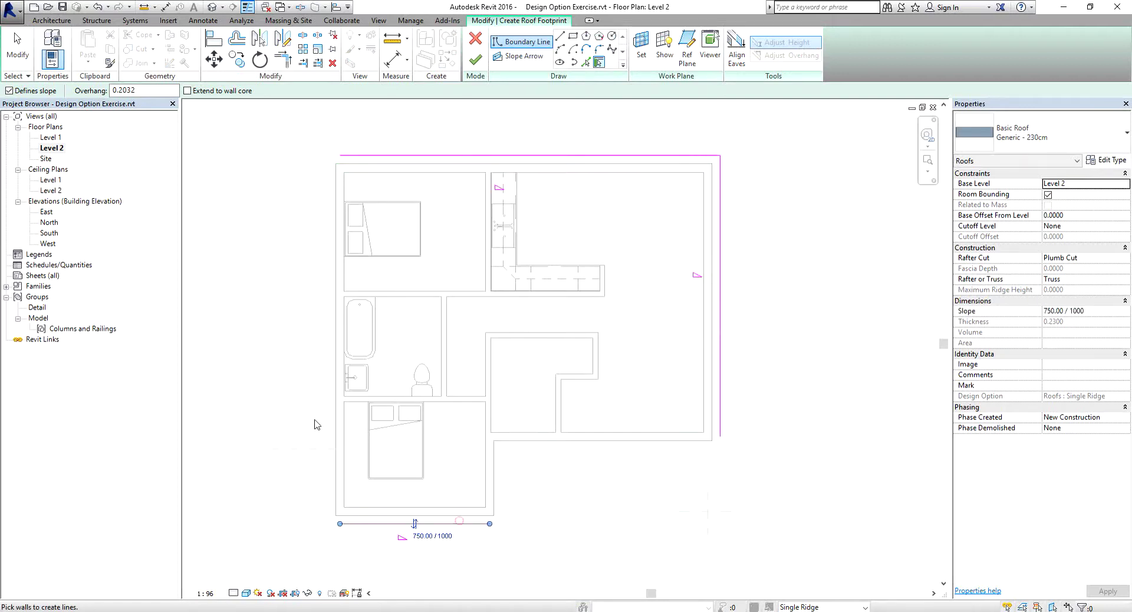
click(337, 362)
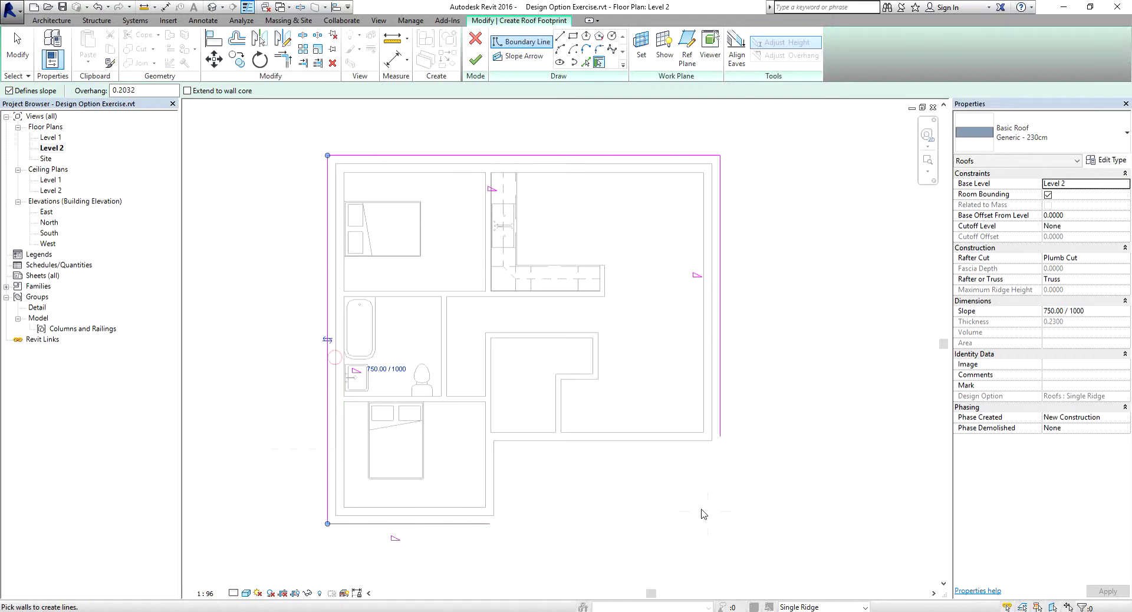
Extend the south and east boundary lines to meet at a corner, closing the footprint as a rectangle
click(288, 66)
click(479, 523)
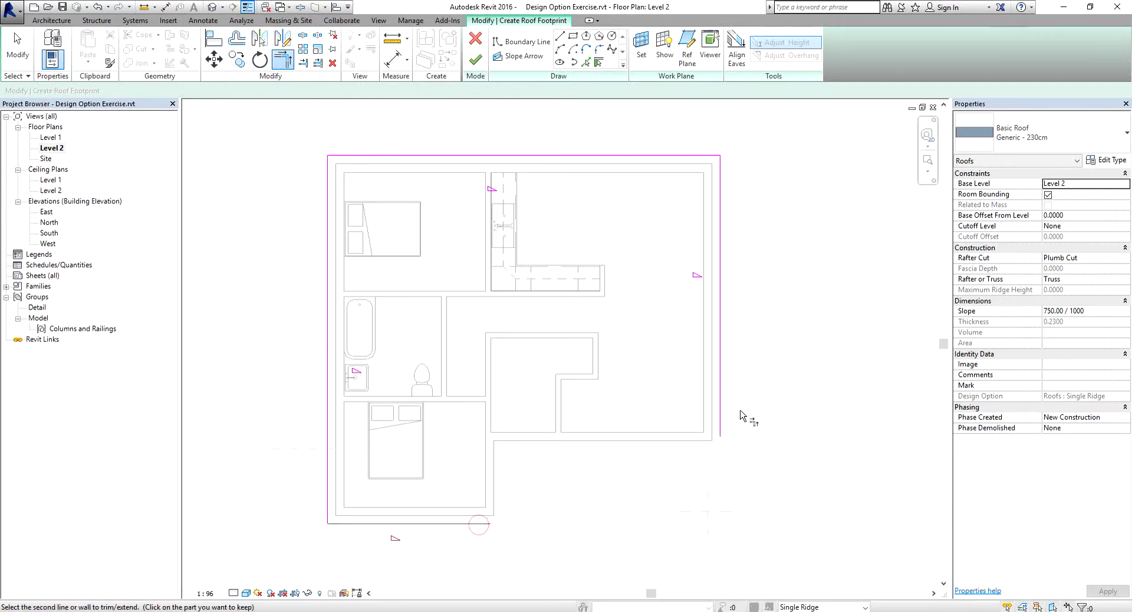
click(720, 396)
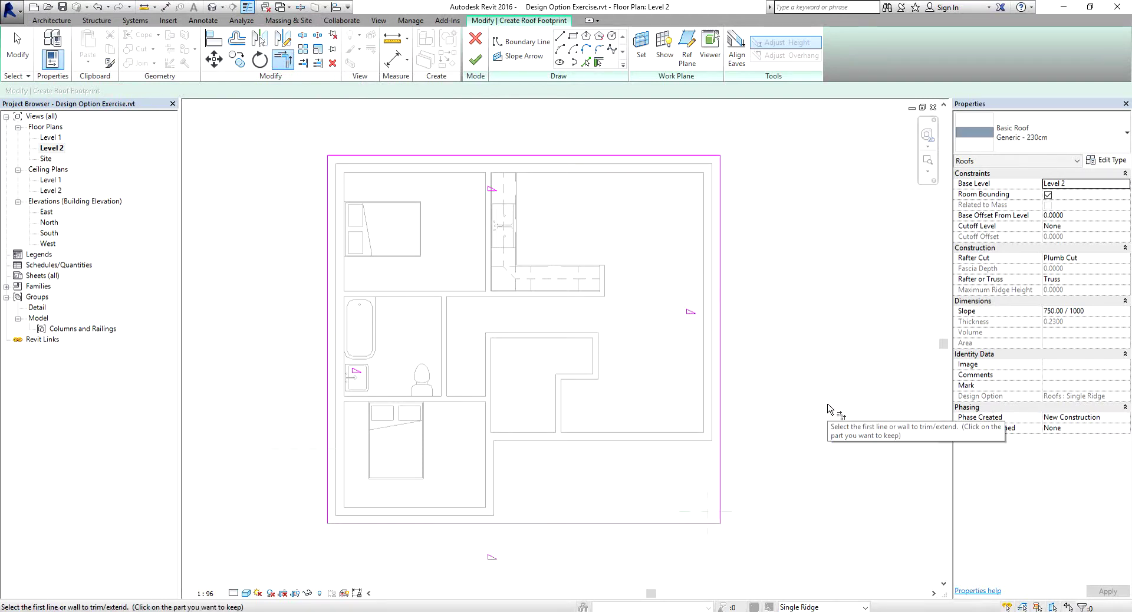
Remove the slope definition from the east and west boundary lines and finish the Single Ridge roof
click(18, 48)
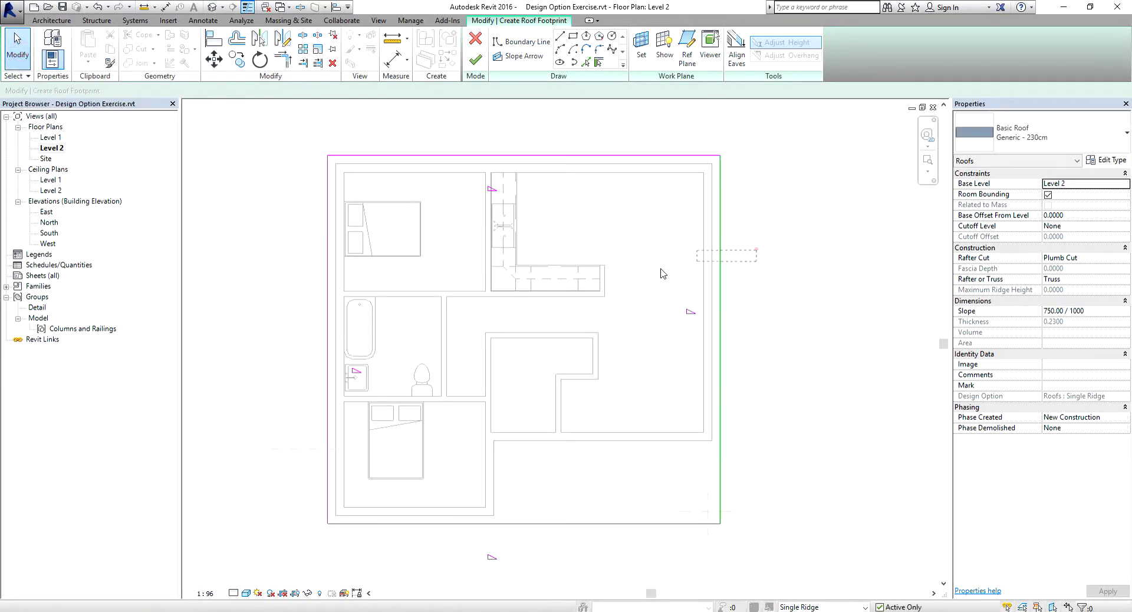
drag(757, 250, 301, 288)
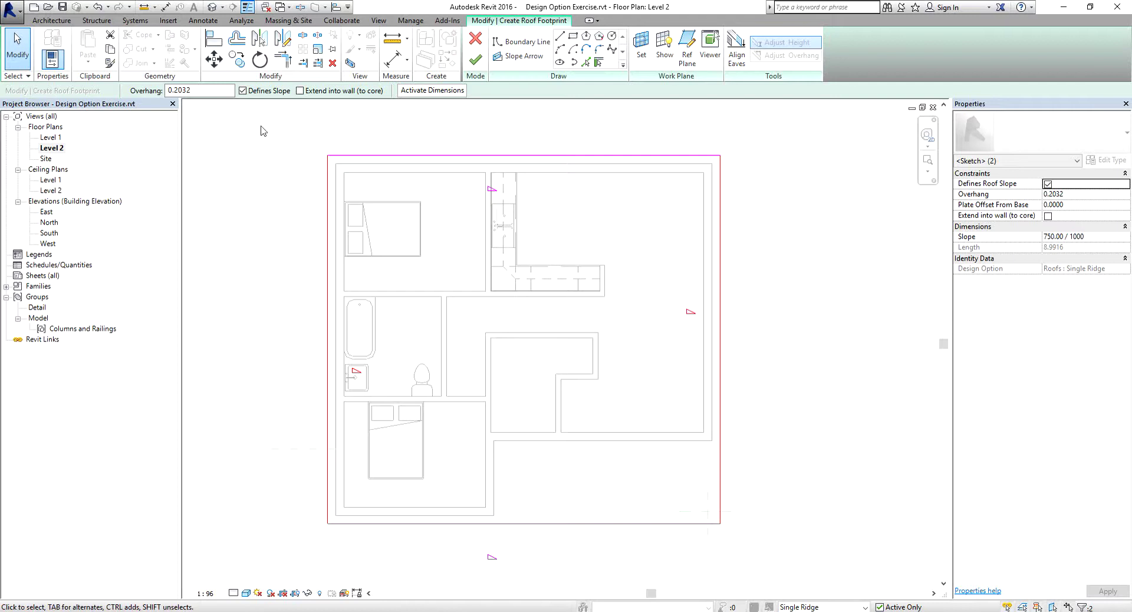
click(243, 92)
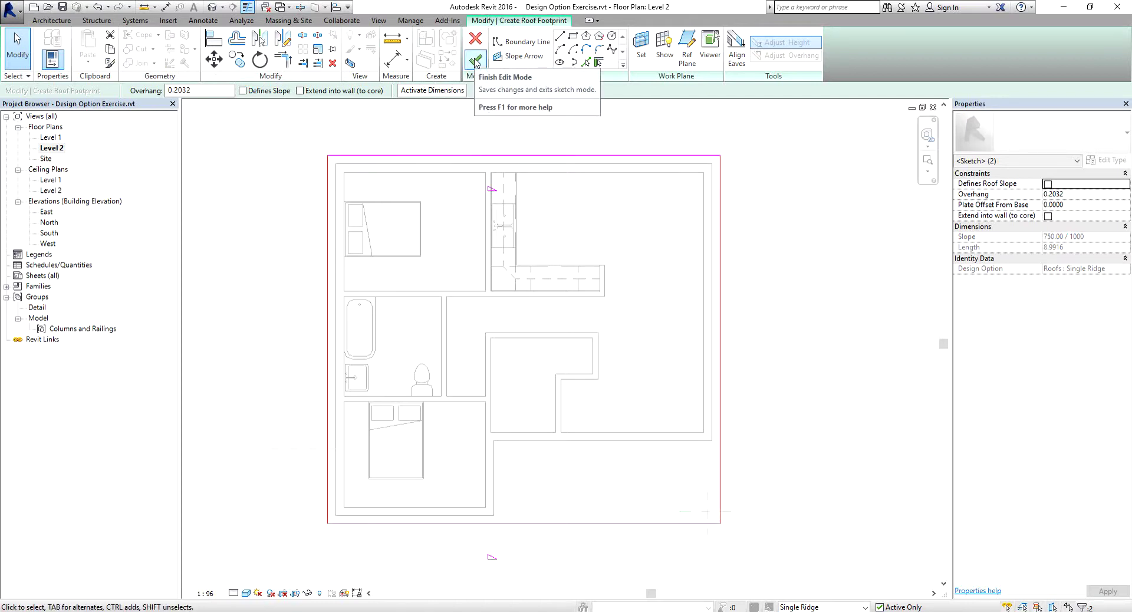
click(475, 60)
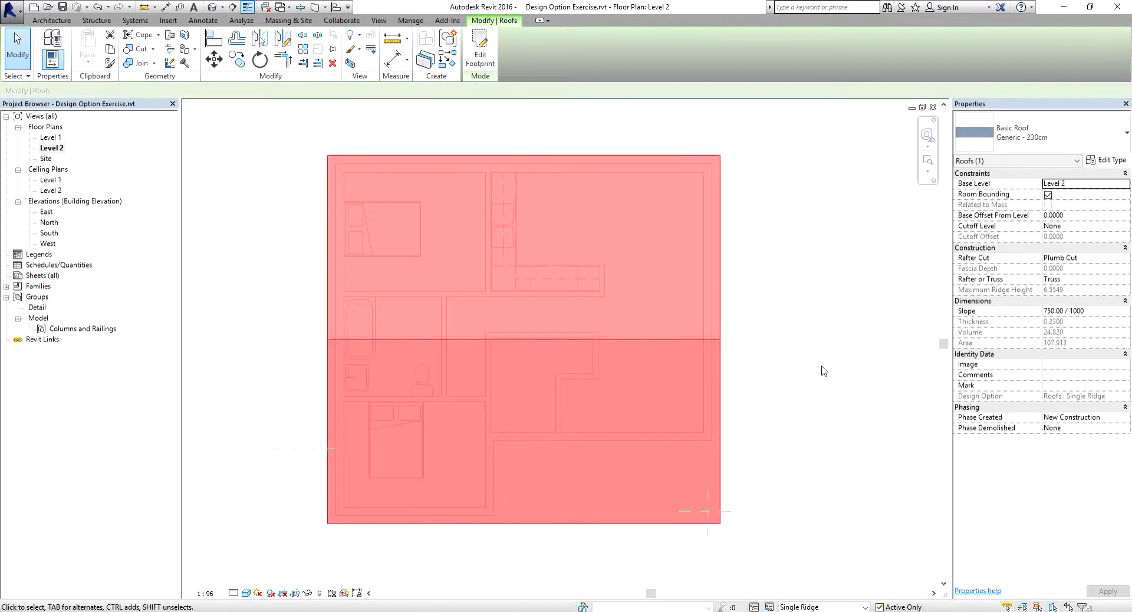
click(811, 374)
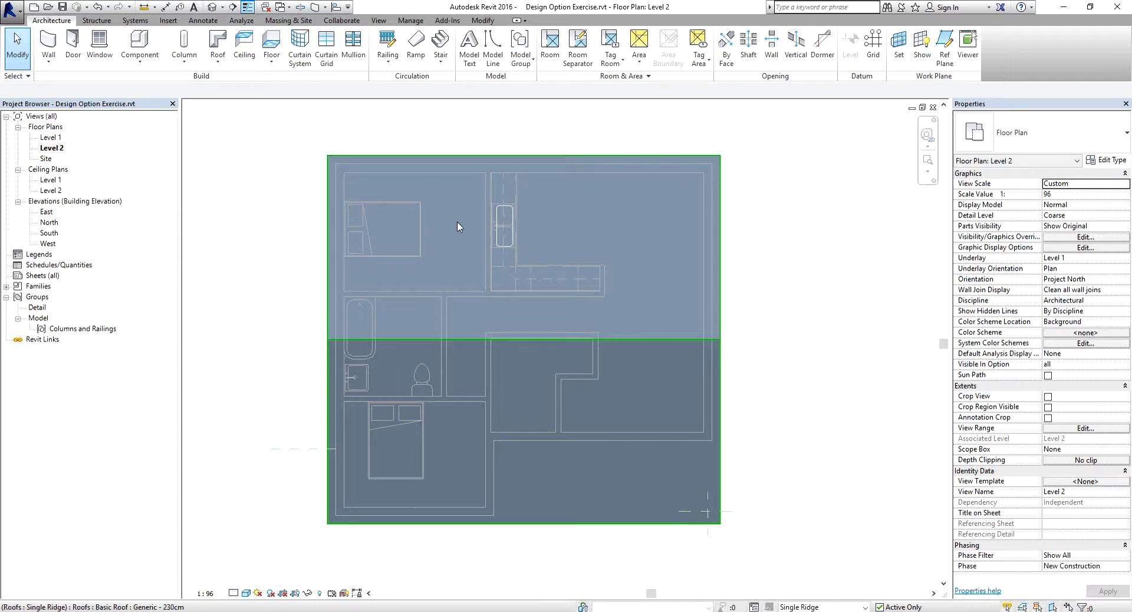
Open the Level 1 floor plan and place a Columns and Railings group instance at the porch's southeast reference intersection
double_click(58, 139)
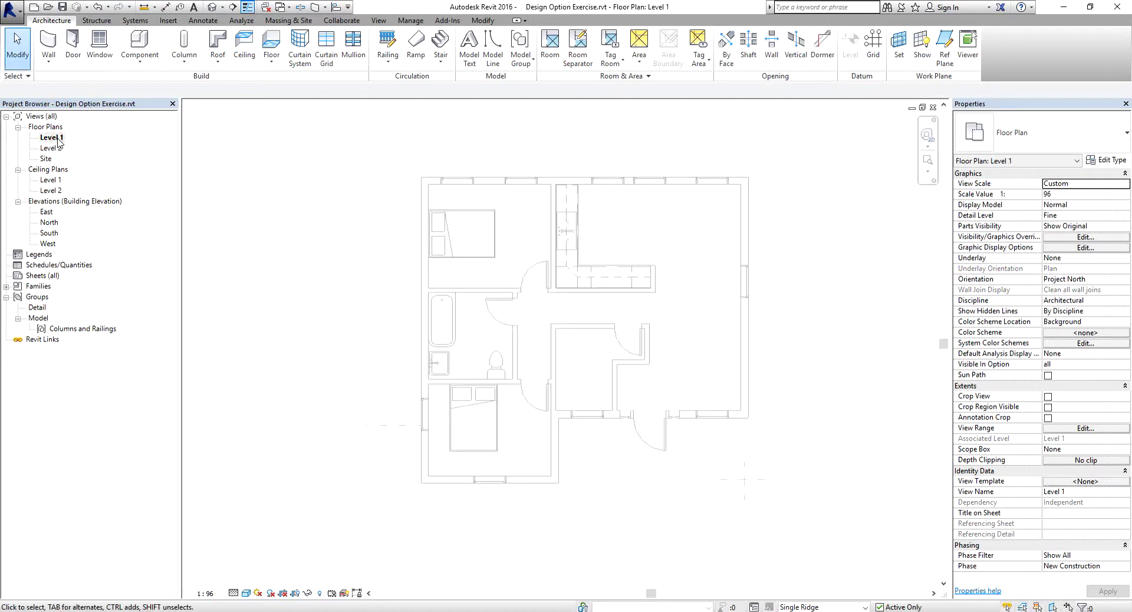
click(81, 333)
click(80, 332)
click(80, 333)
right_click(81, 333)
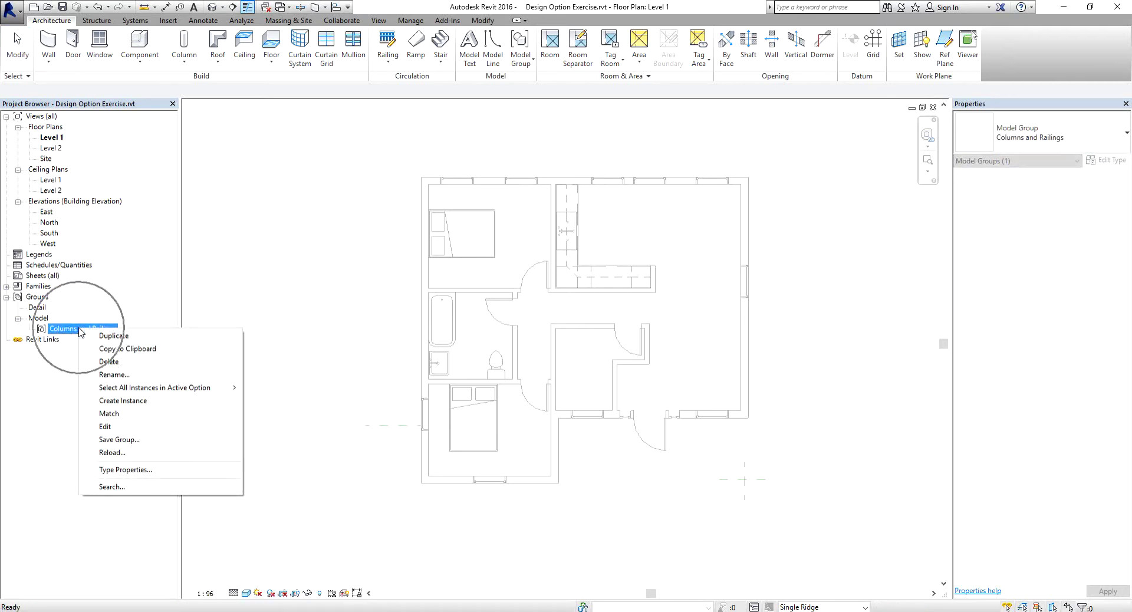
click(124, 401)
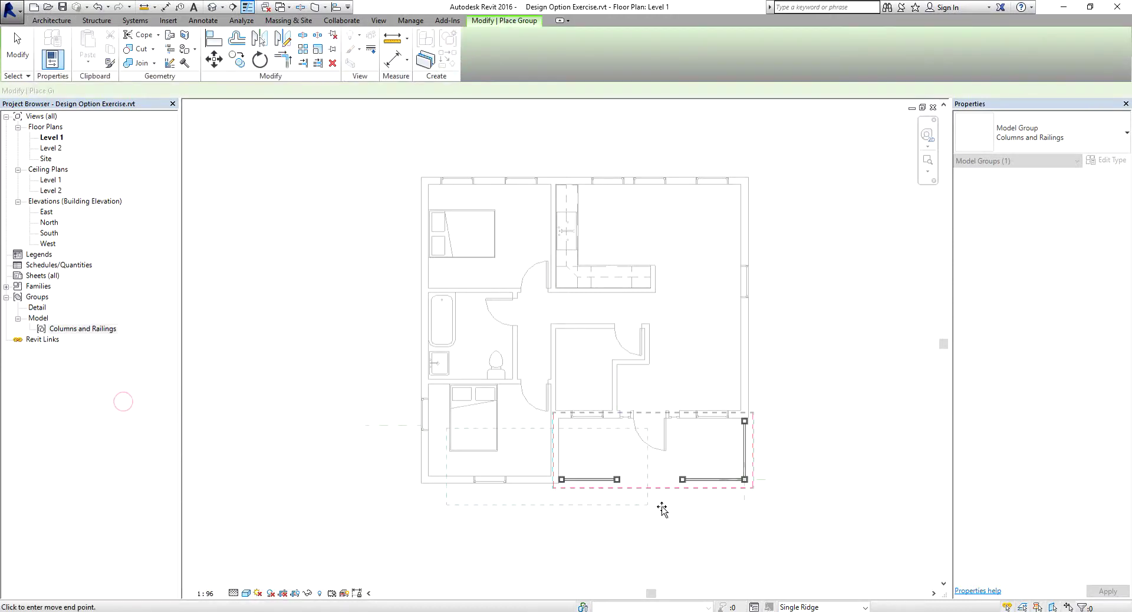
click(746, 480)
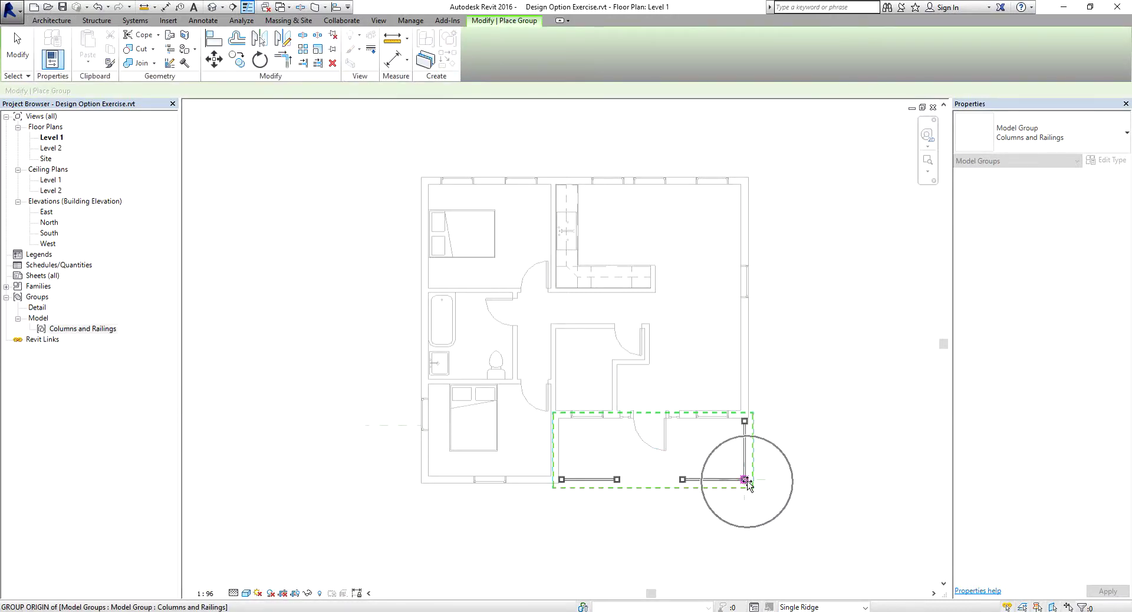
click(746, 480)
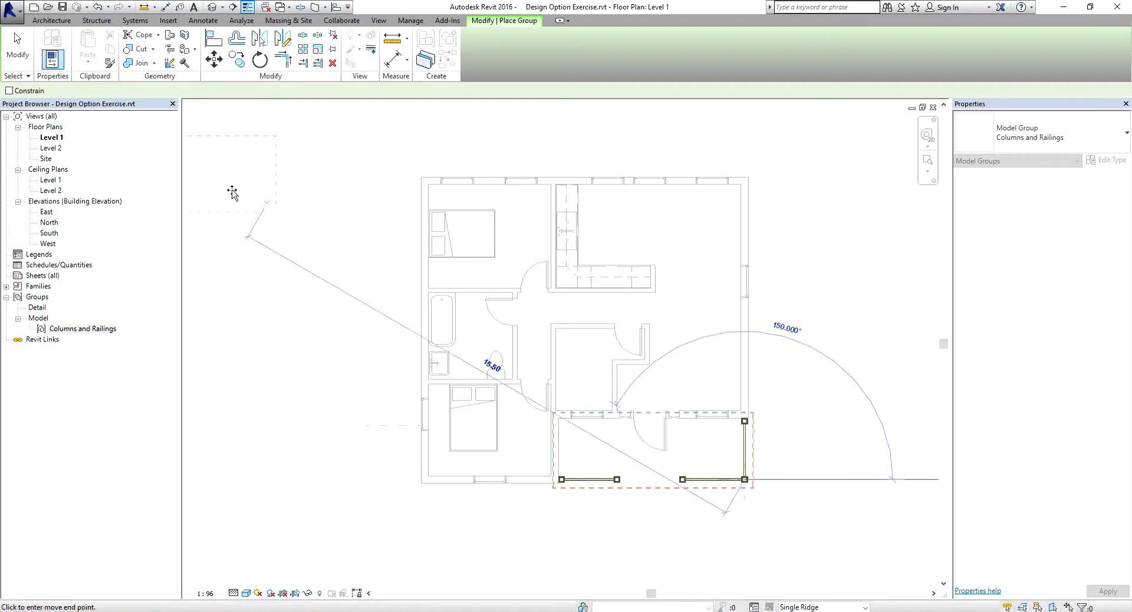
click(17, 47)
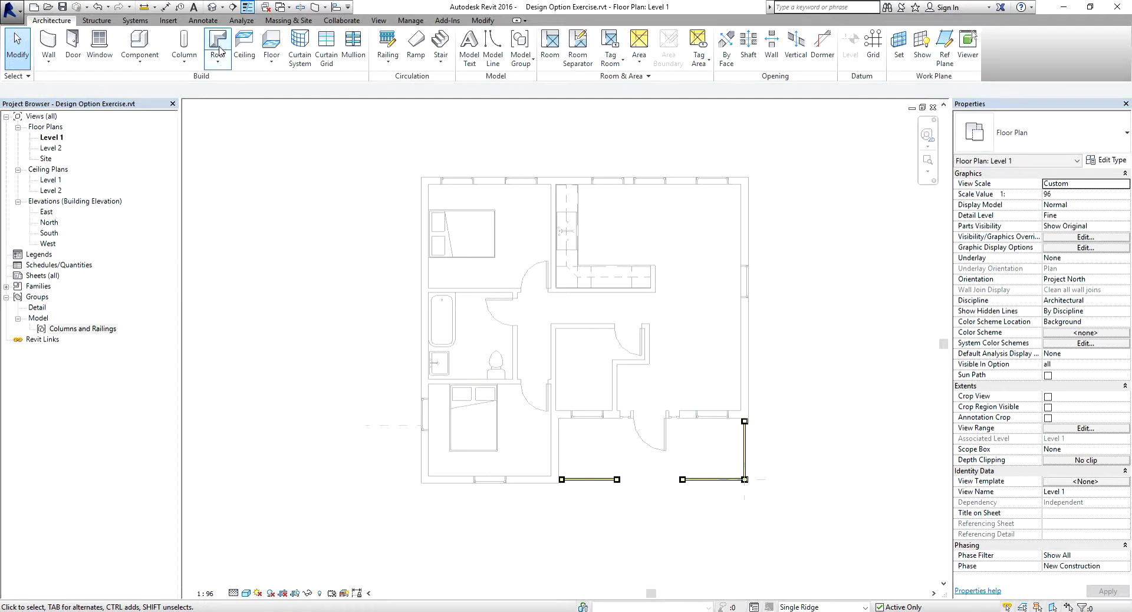
Open the default 3D view and inspect the single-ridge roof and porch from the front-right corner
click(213, 7)
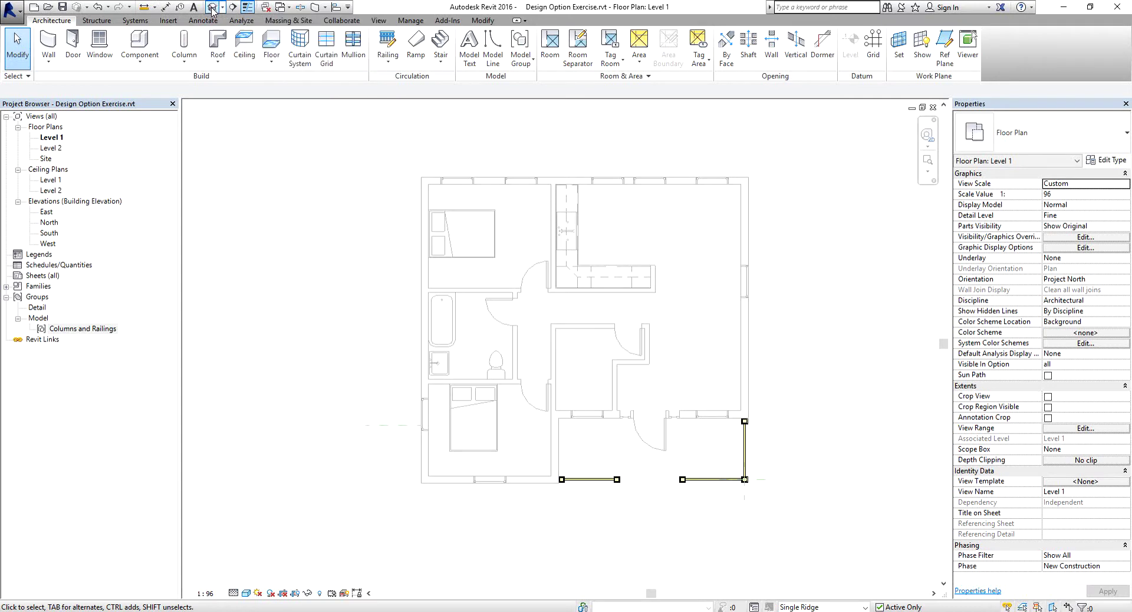
key(Escape)
shift+middle_drag(788, 490, 761, 430)
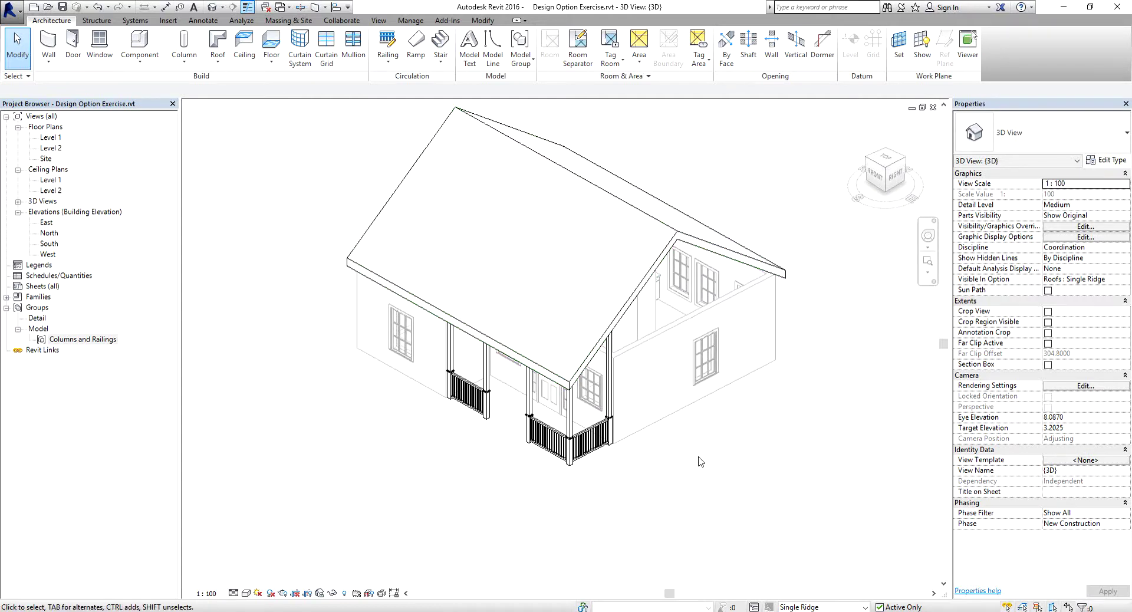
middle_drag(680, 413, 685, 427)
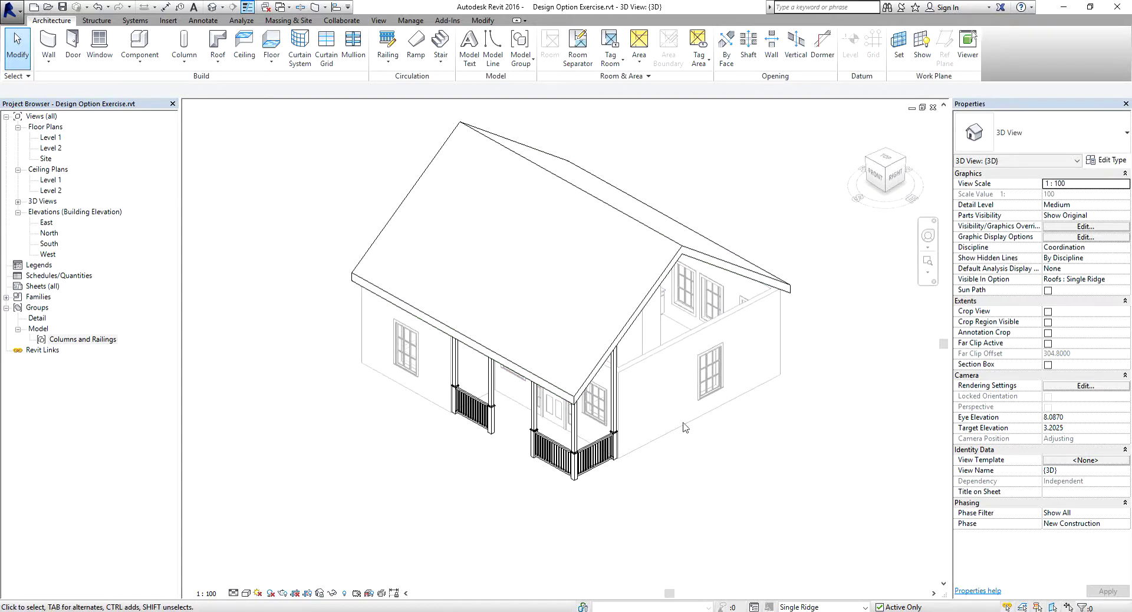
Open the Level 2 plan, finish editing the Single Ridge option in Design Options, and close the settings
double_click(51, 148)
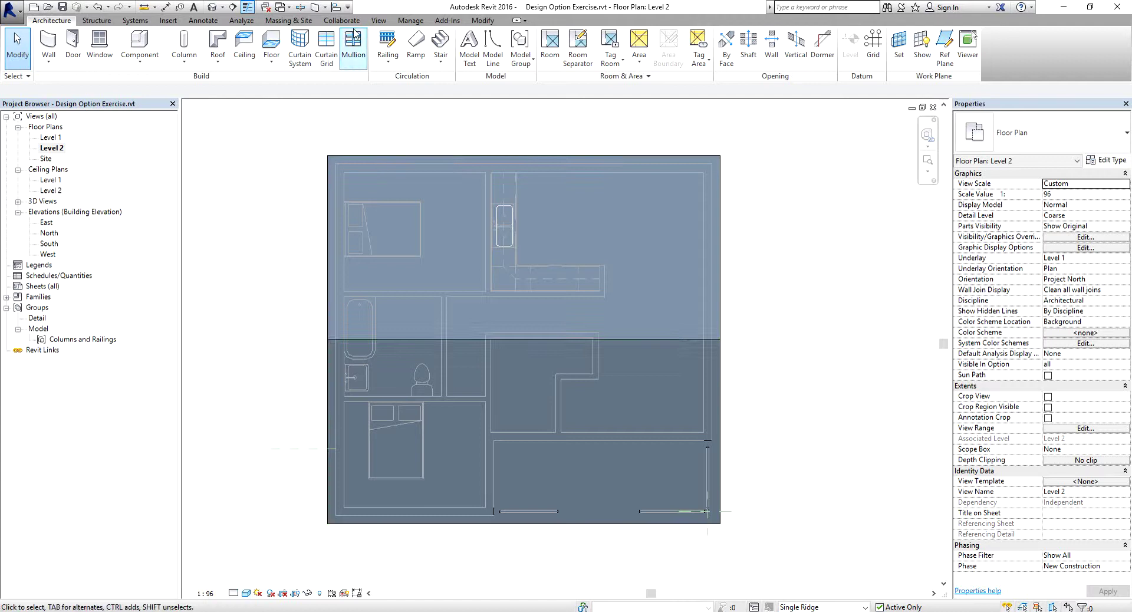
click(411, 22)
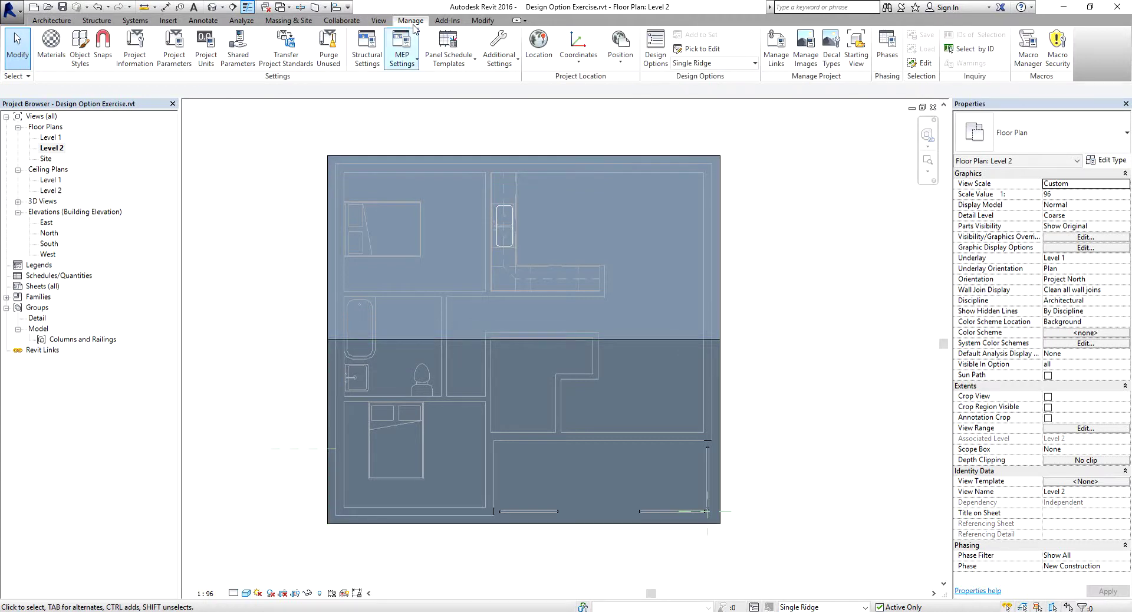
click(656, 54)
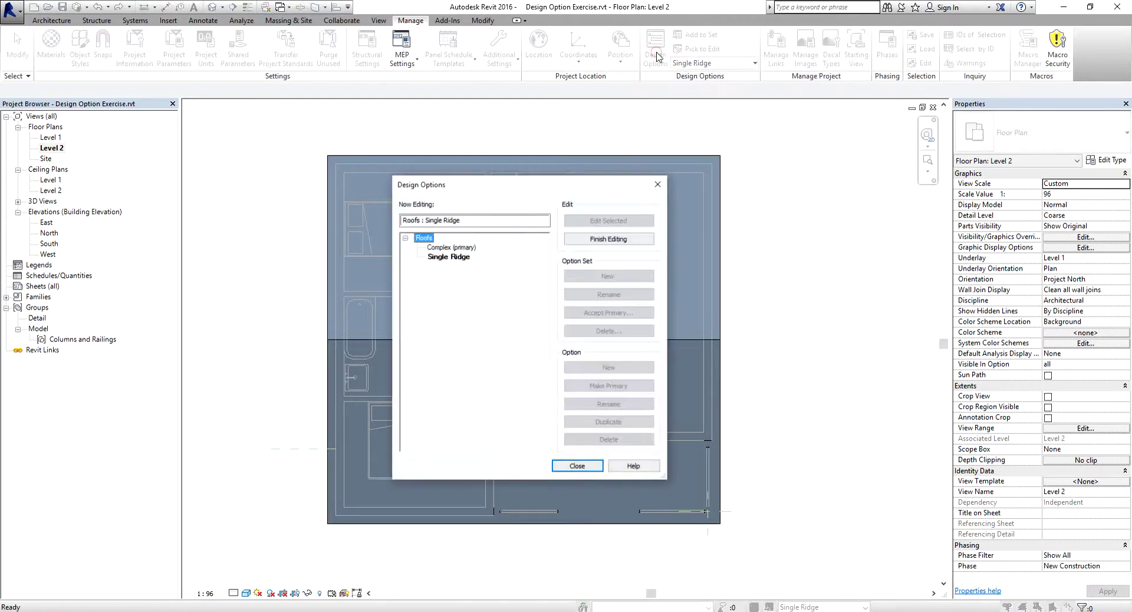
click(601, 240)
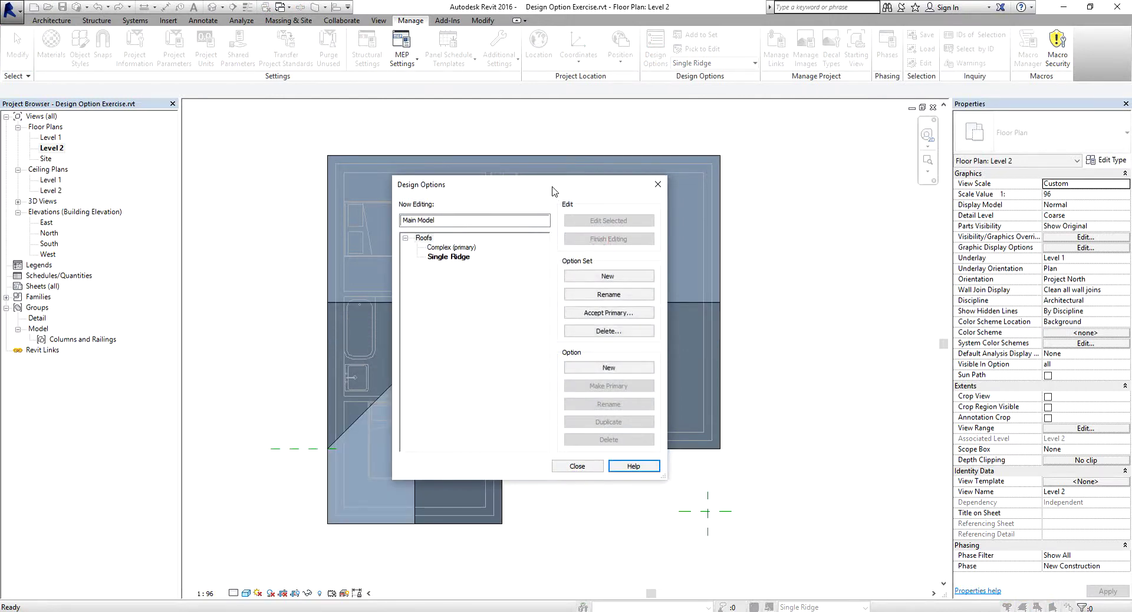
drag(551, 192, 901, 168)
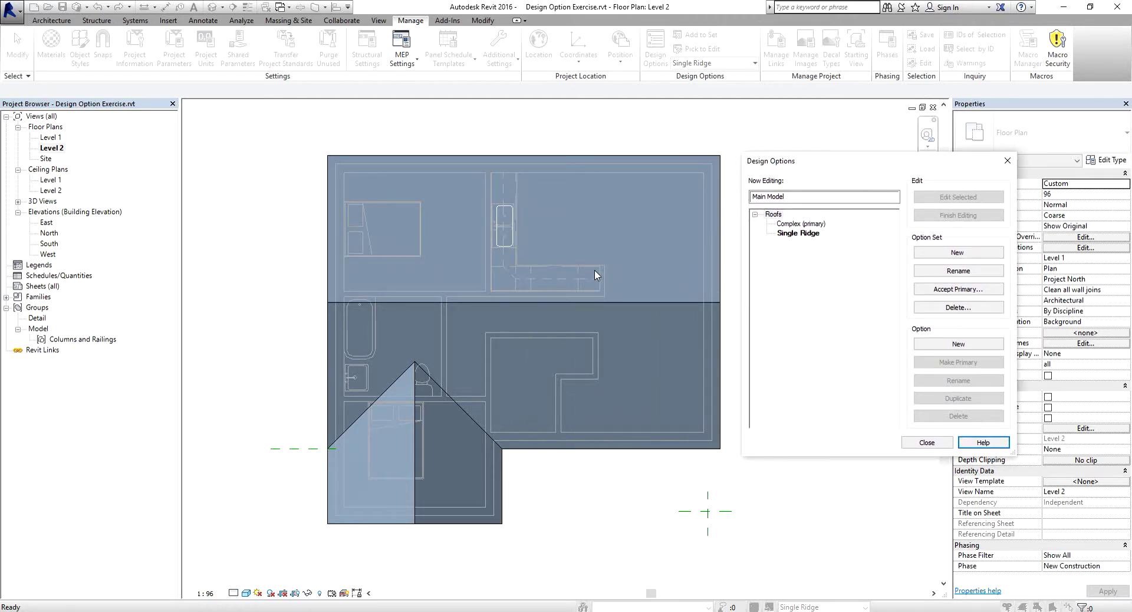
click(794, 226)
click(956, 220)
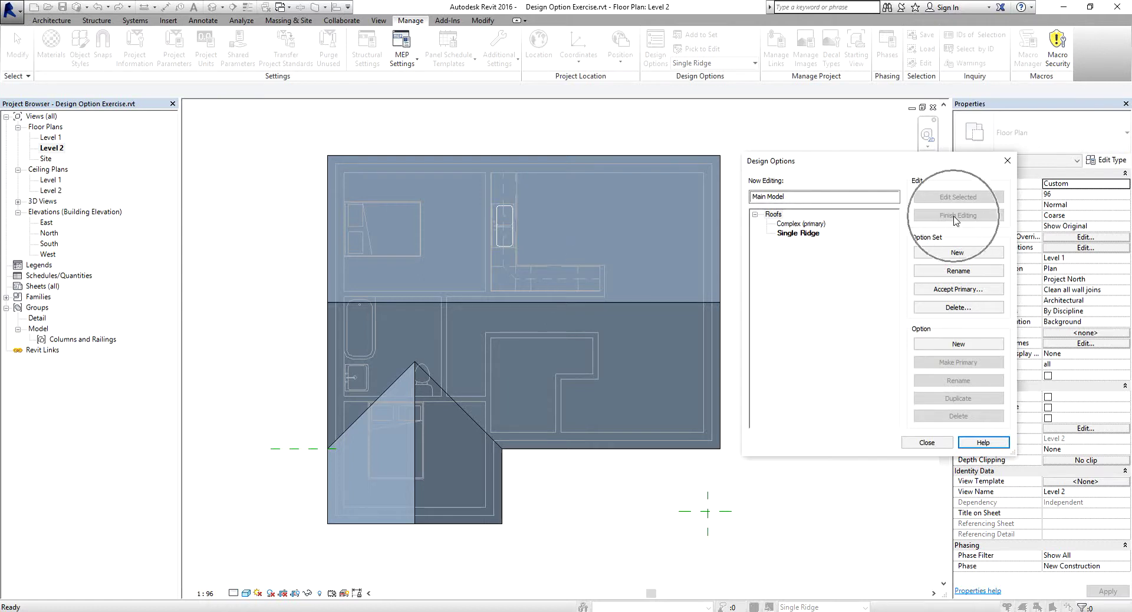
click(927, 443)
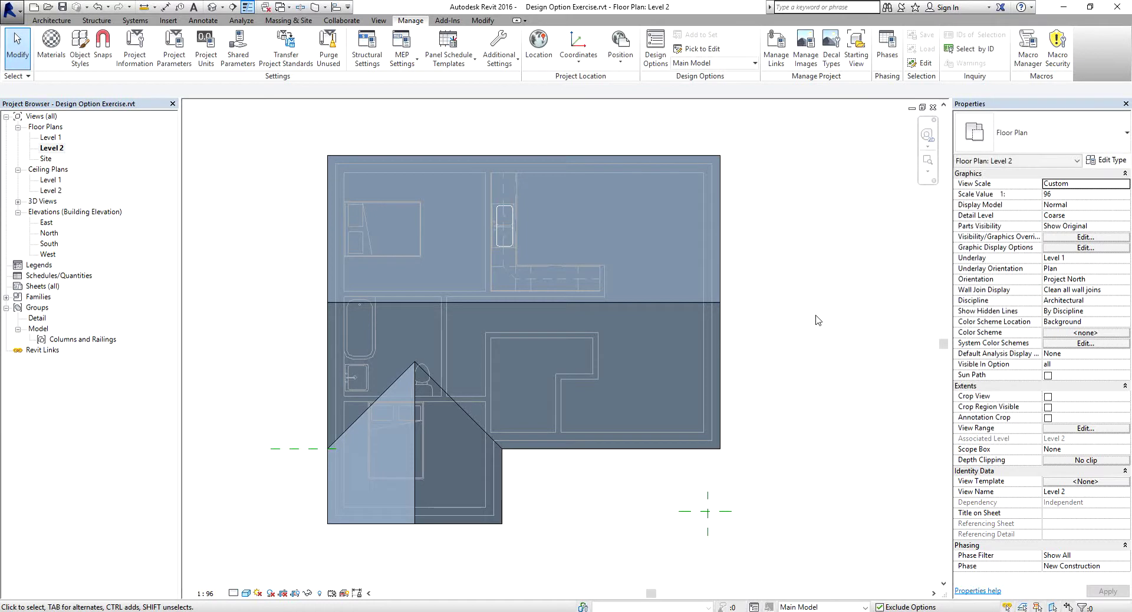
Reopen the {3D} view and set its visibility overrides to show Complex (primary) for the Roofs option set
click(17, 202)
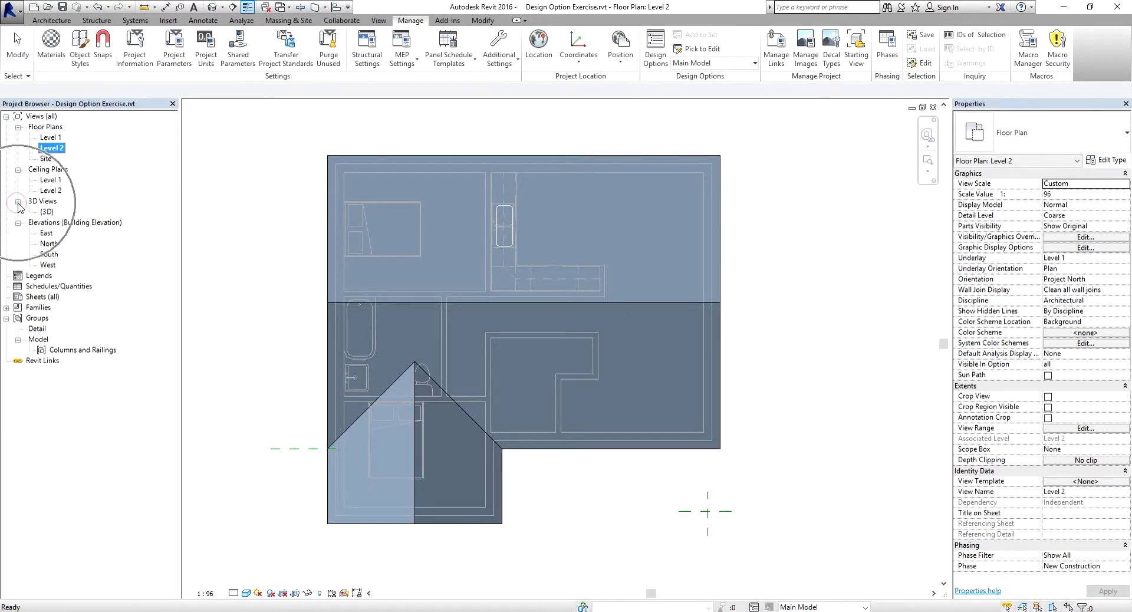
double_click(48, 213)
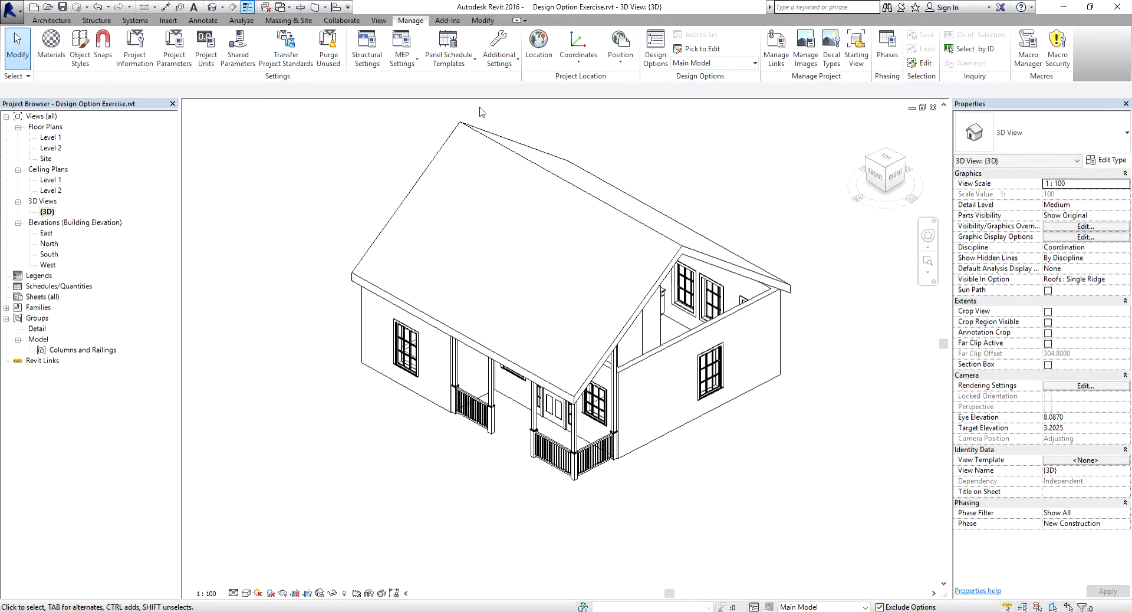
shift+middle_drag(496, 500, 389, 348)
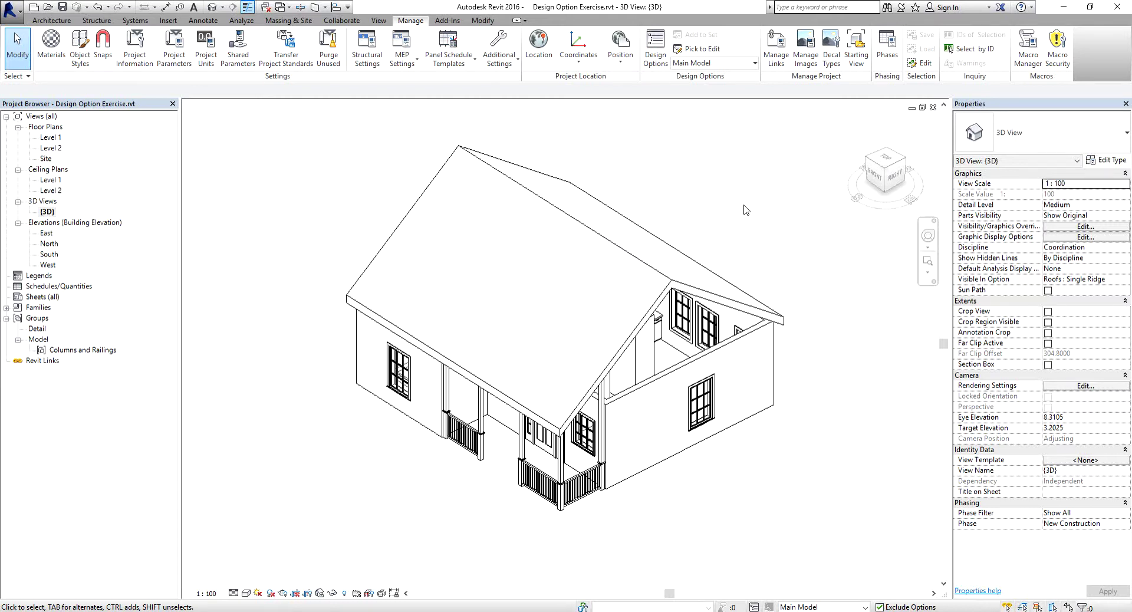
key(v)
key(g)
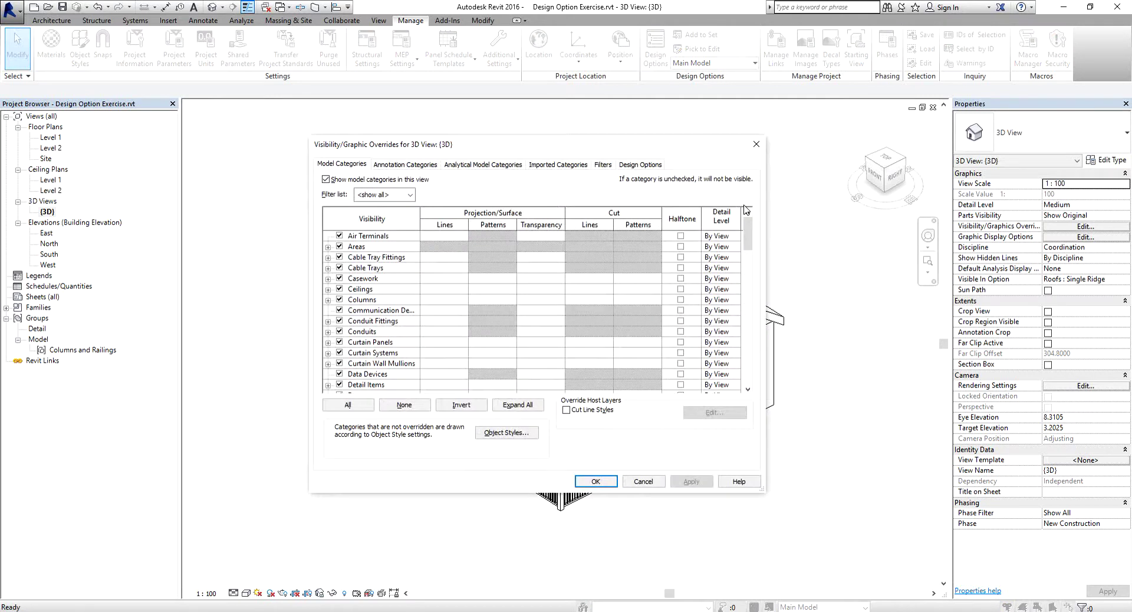
click(641, 165)
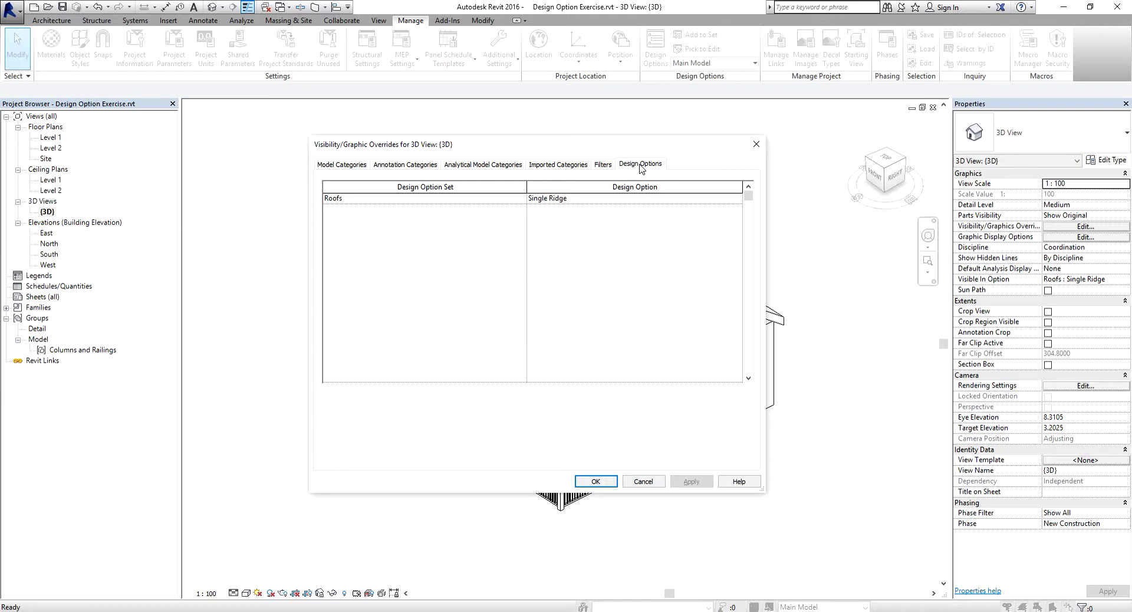
click(571, 200)
click(571, 200)
click(575, 201)
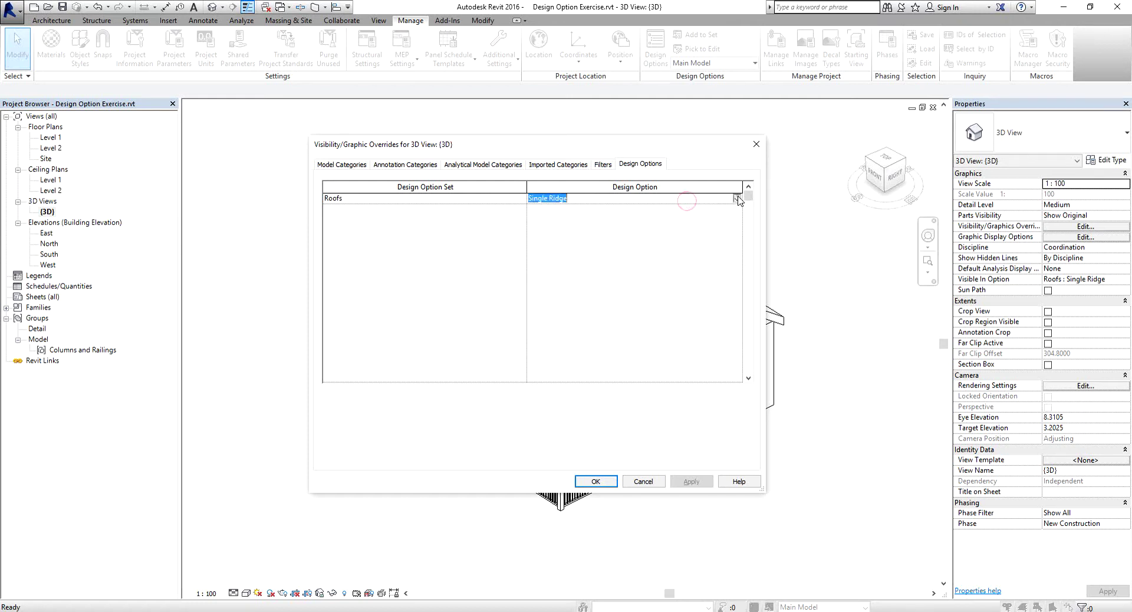
click(738, 198)
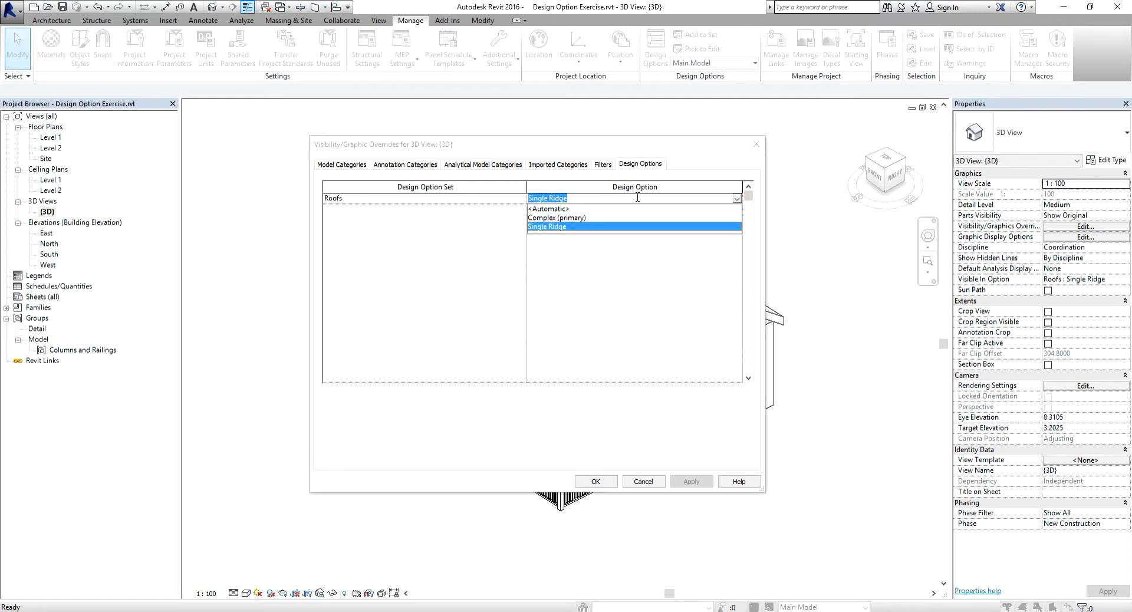
click(564, 218)
key(ctrl)
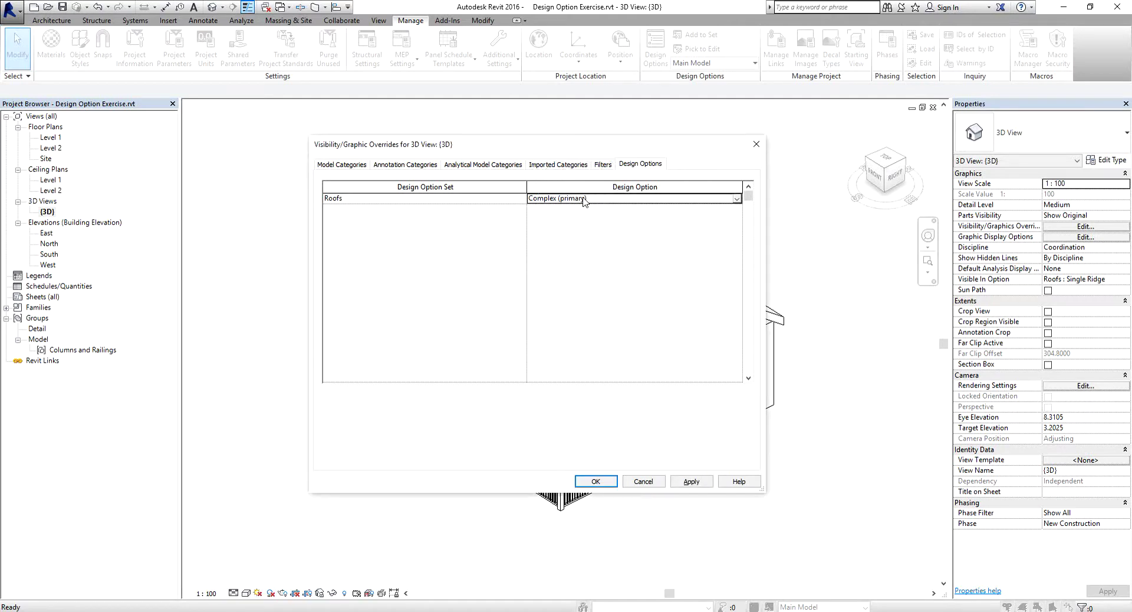
click(597, 481)
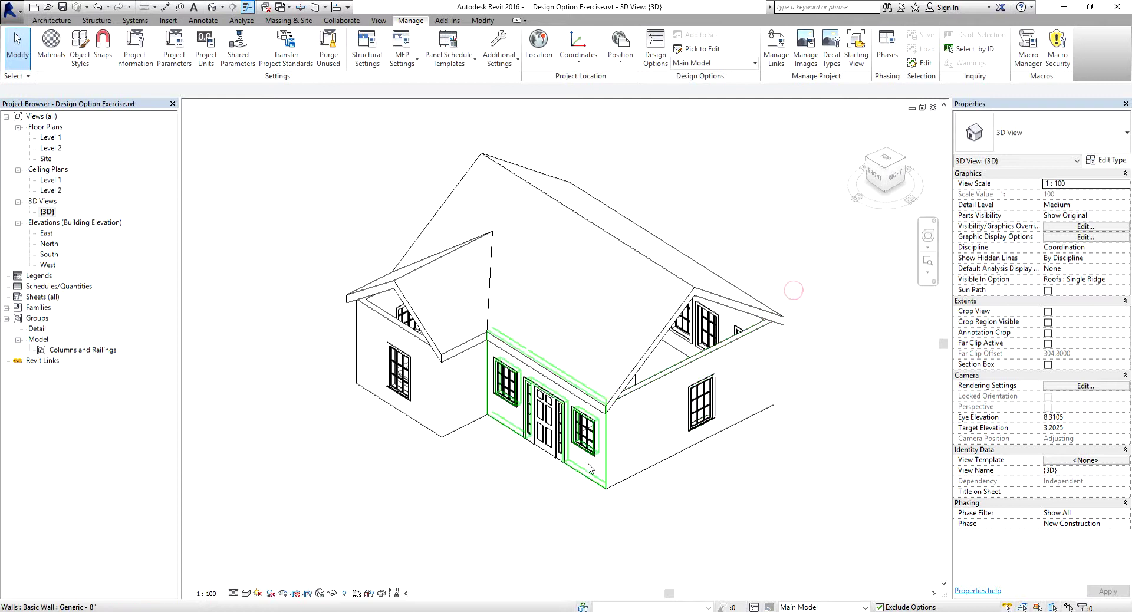
Rename the {3D} view as 3D Complex
shift+middle_drag(608, 448, 598, 434)
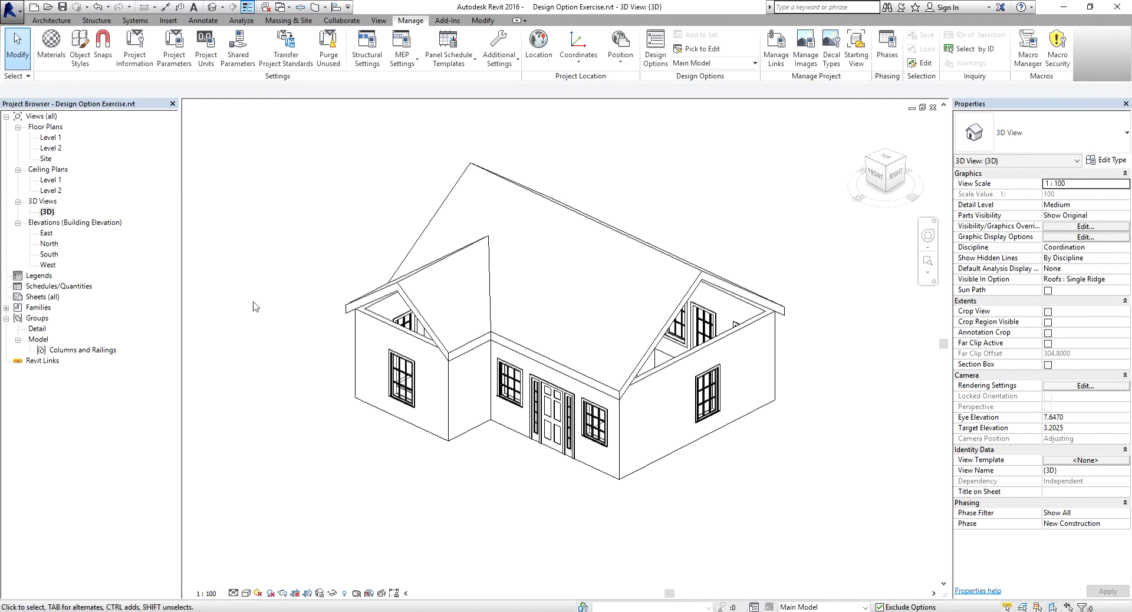
right_click(45, 213)
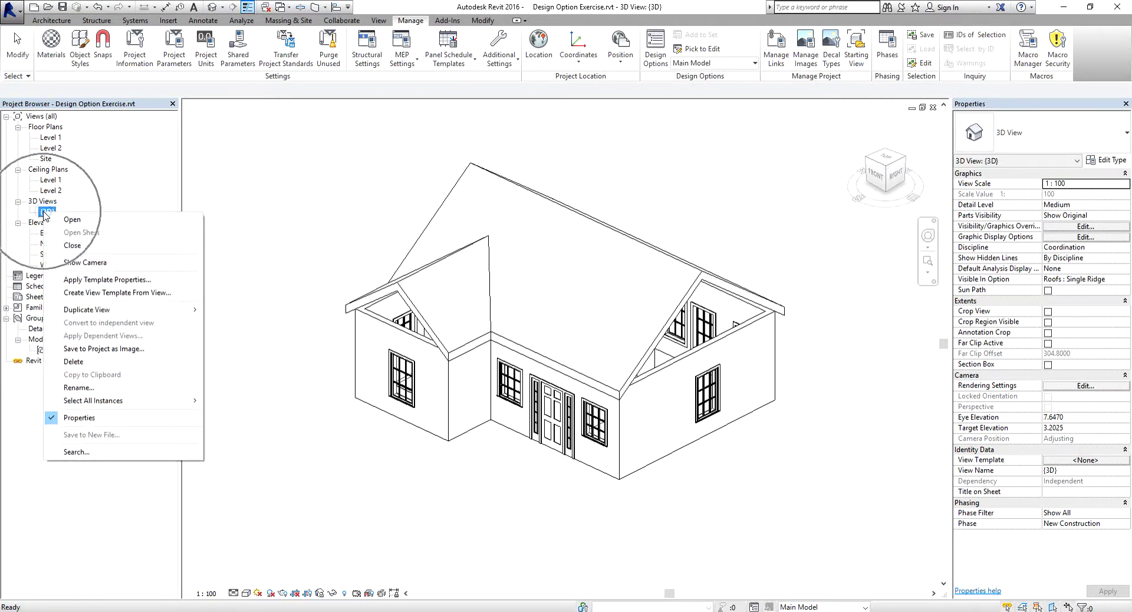
click(79, 387)
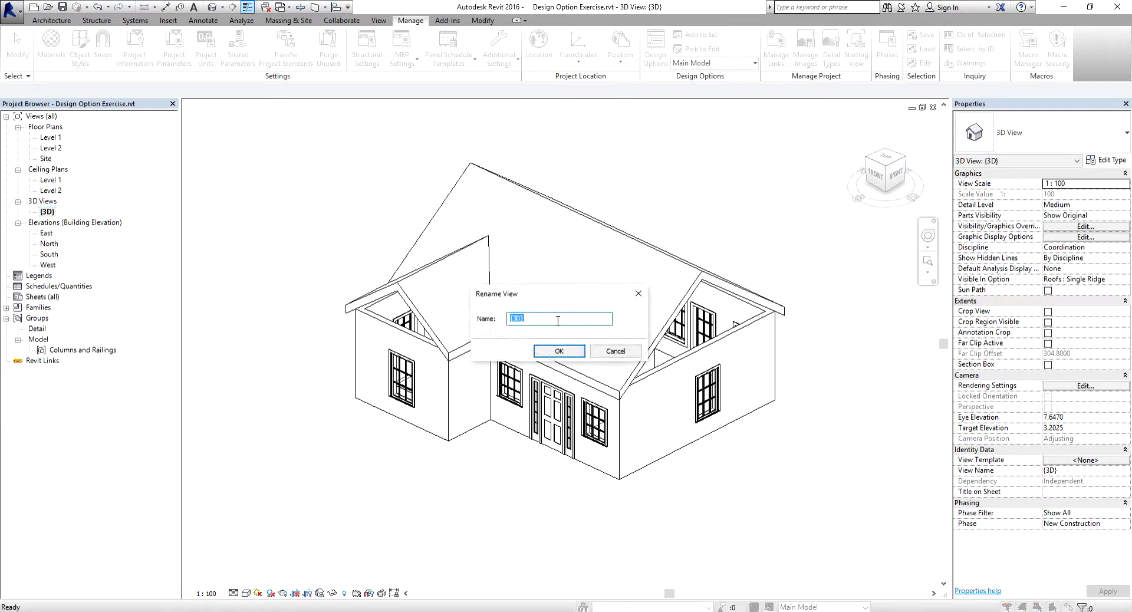
text(3)
click(557, 351)
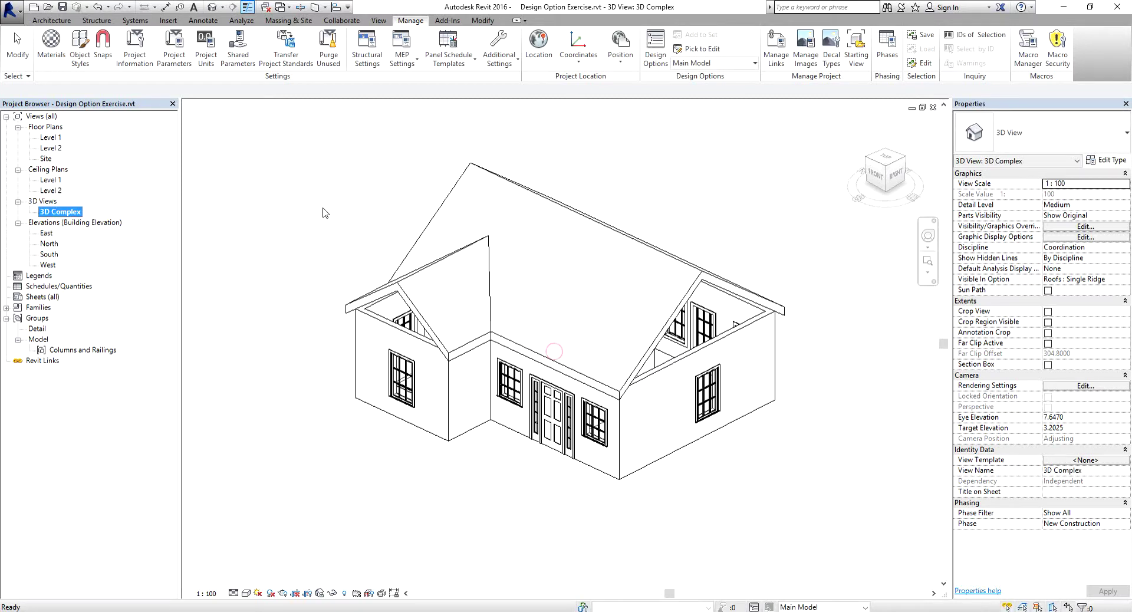
click(61, 214)
click(61, 213)
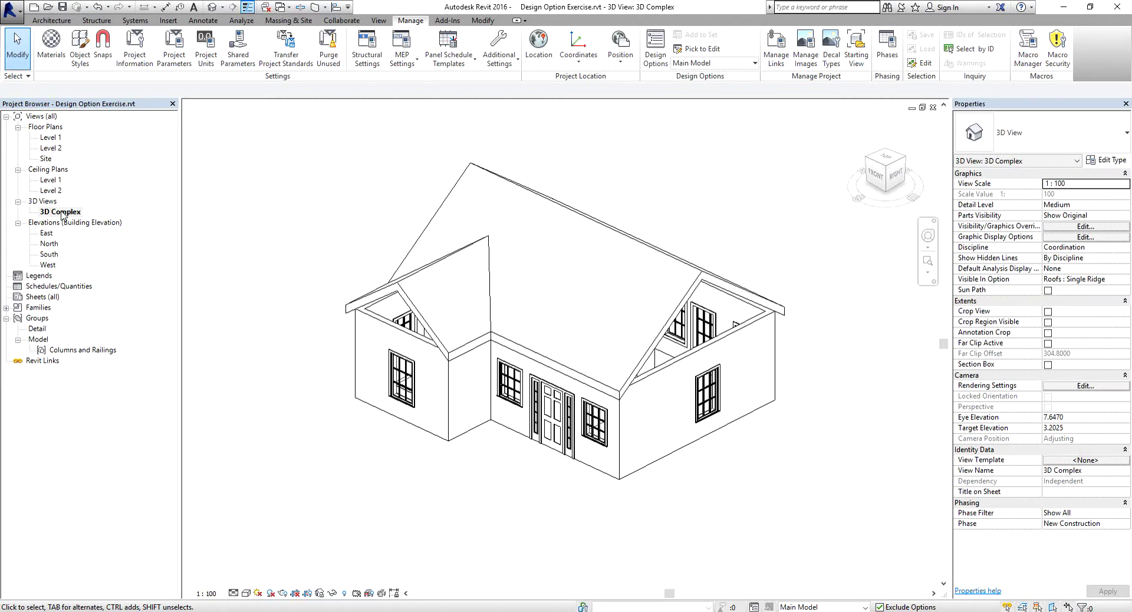
Duplicate the 3D Complex view with detailing
click(61, 214)
click(61, 213)
right_click(62, 214)
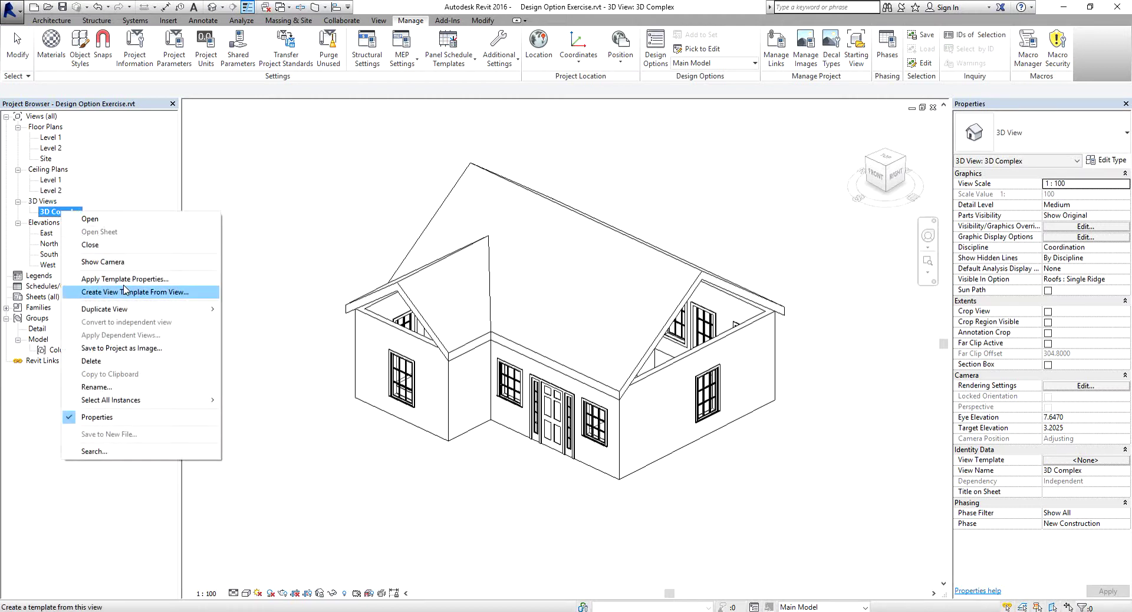
click(126, 308)
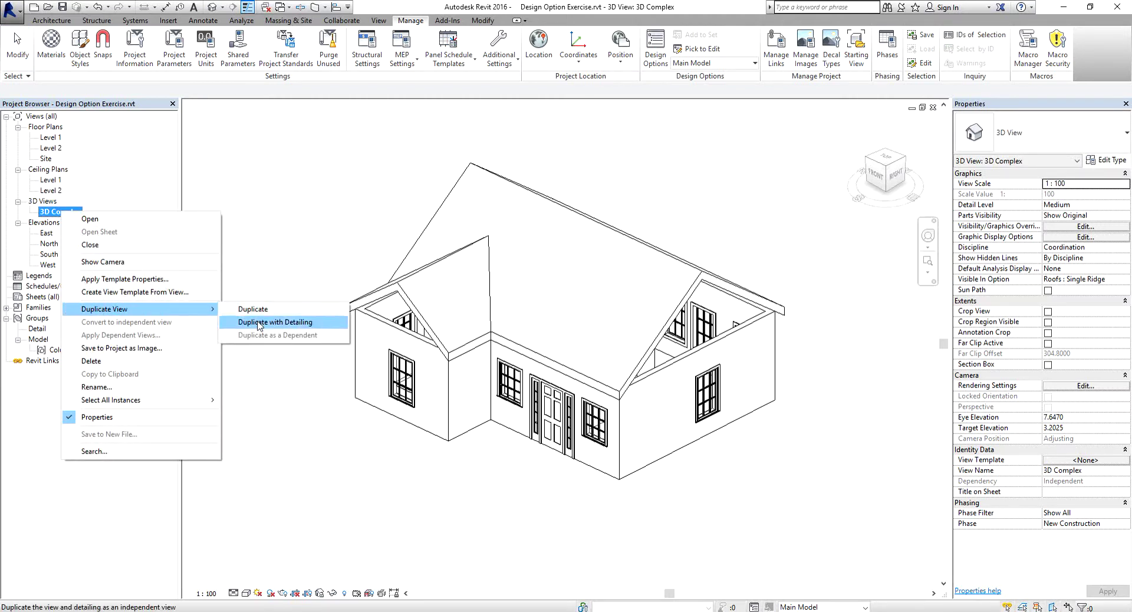
click(258, 323)
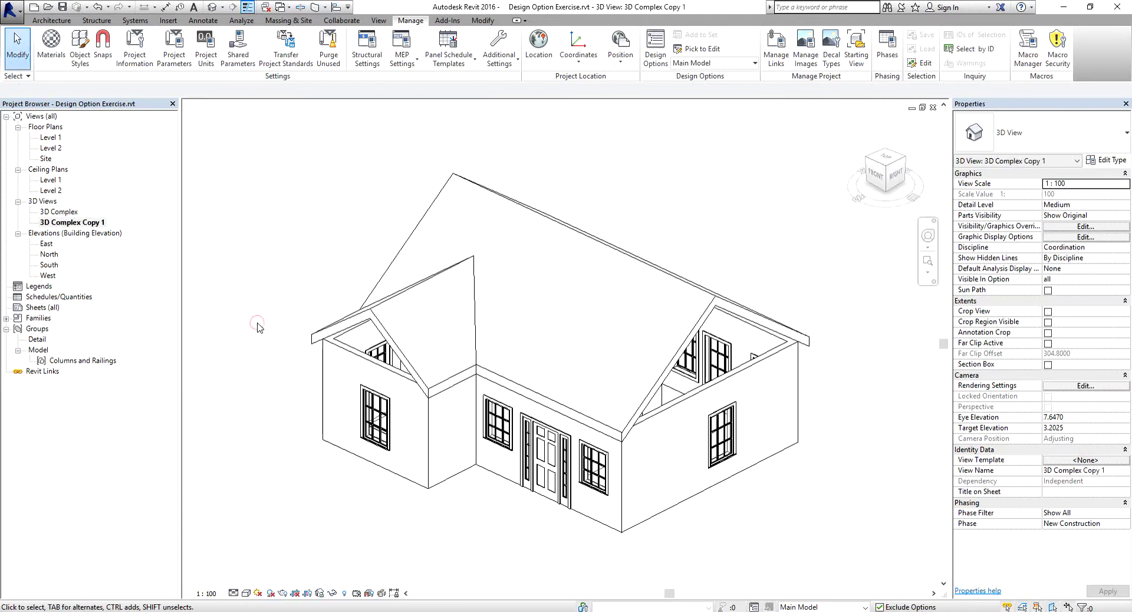
Rename the duplicated 3D view as 3D Single Ridge
click(92, 222)
right_click(92, 223)
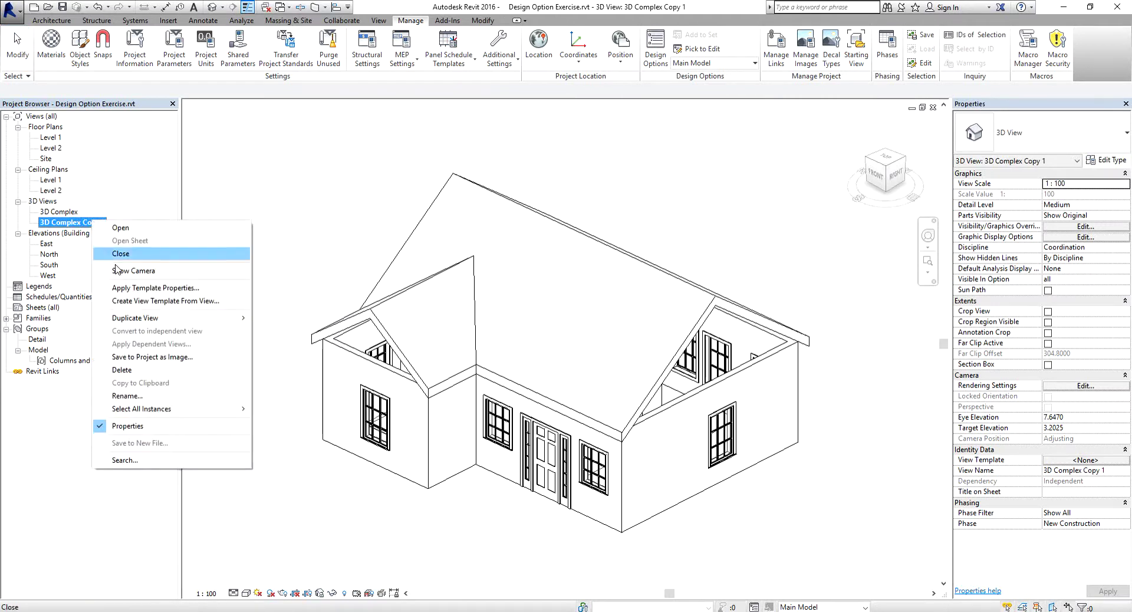
click(134, 396)
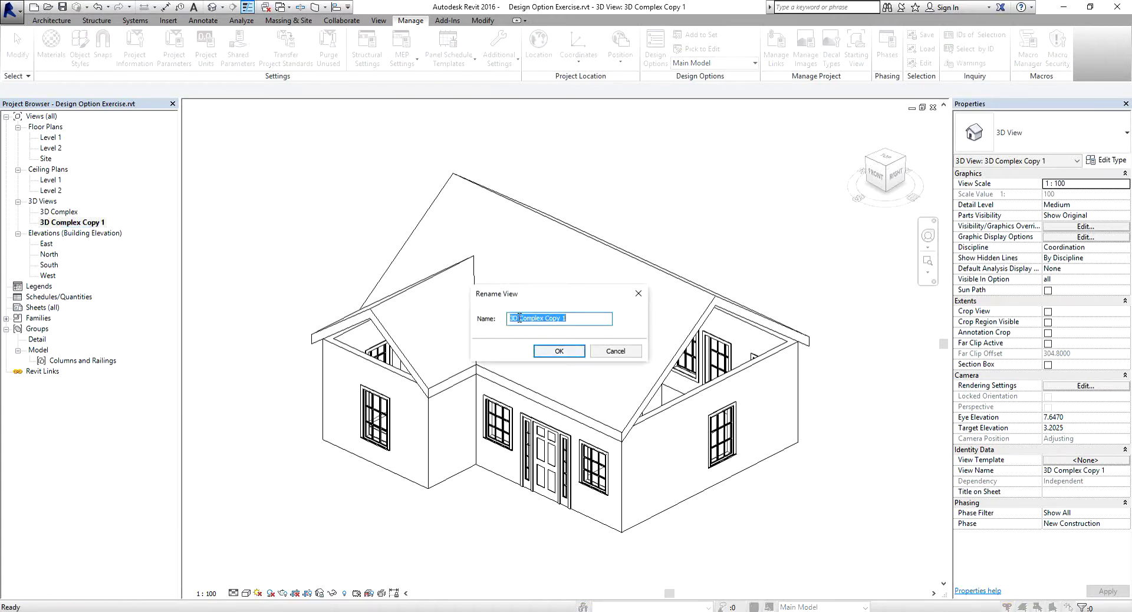
drag(520, 318, 618, 328)
text(Single Ridge)
click(559, 352)
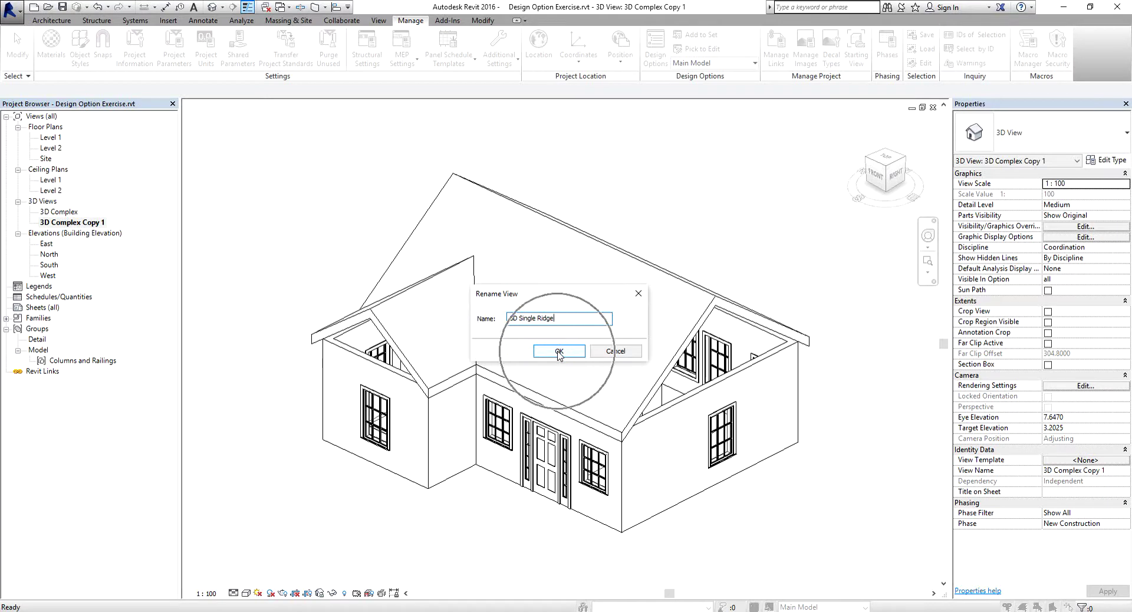
click(559, 352)
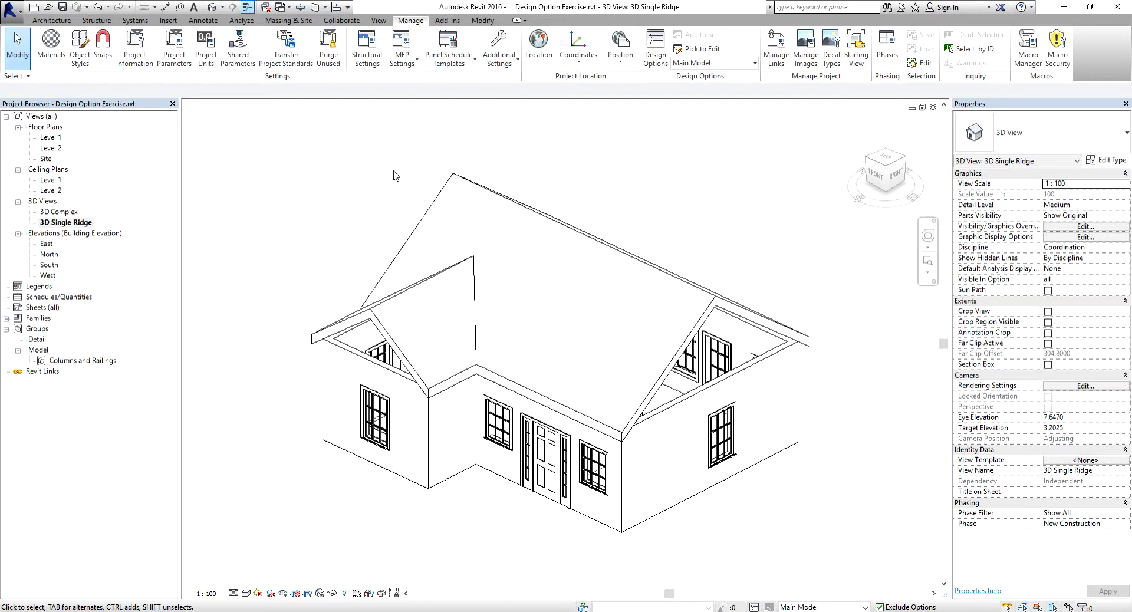
Set the 3D Single Ridge view's visibility overrides to show the Single Ridge option for the Roofs option set
click(84, 224)
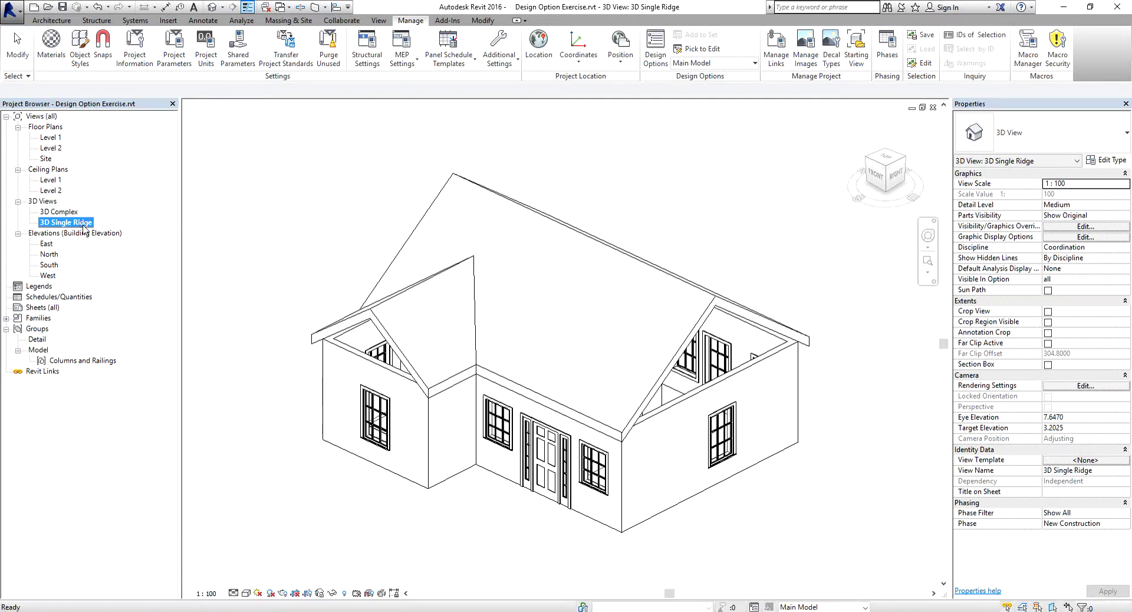
click(341, 227)
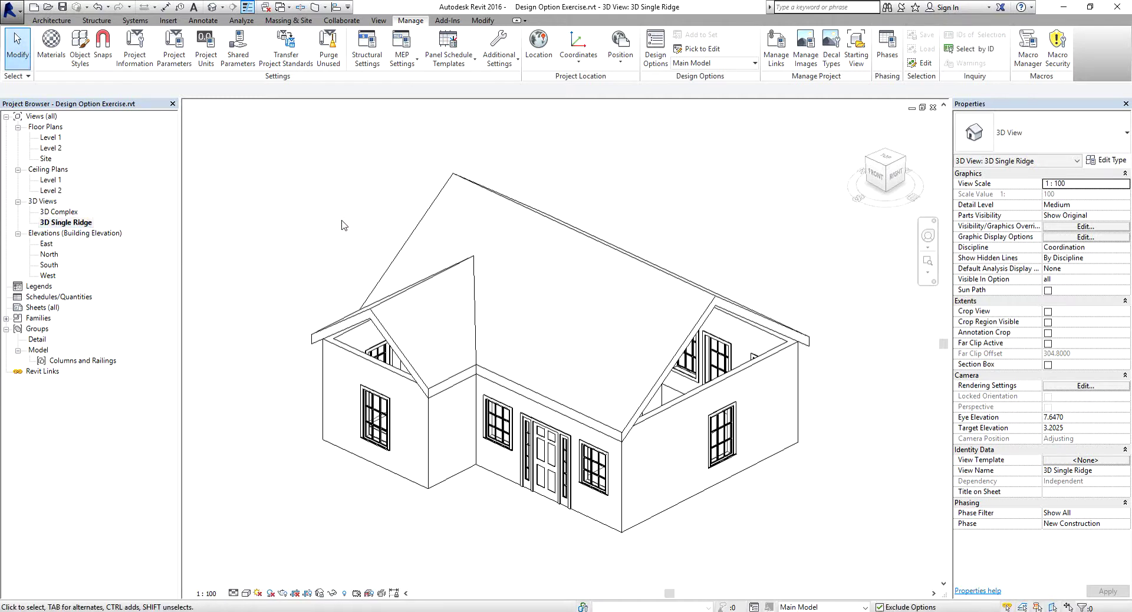
key(v)
key(v)
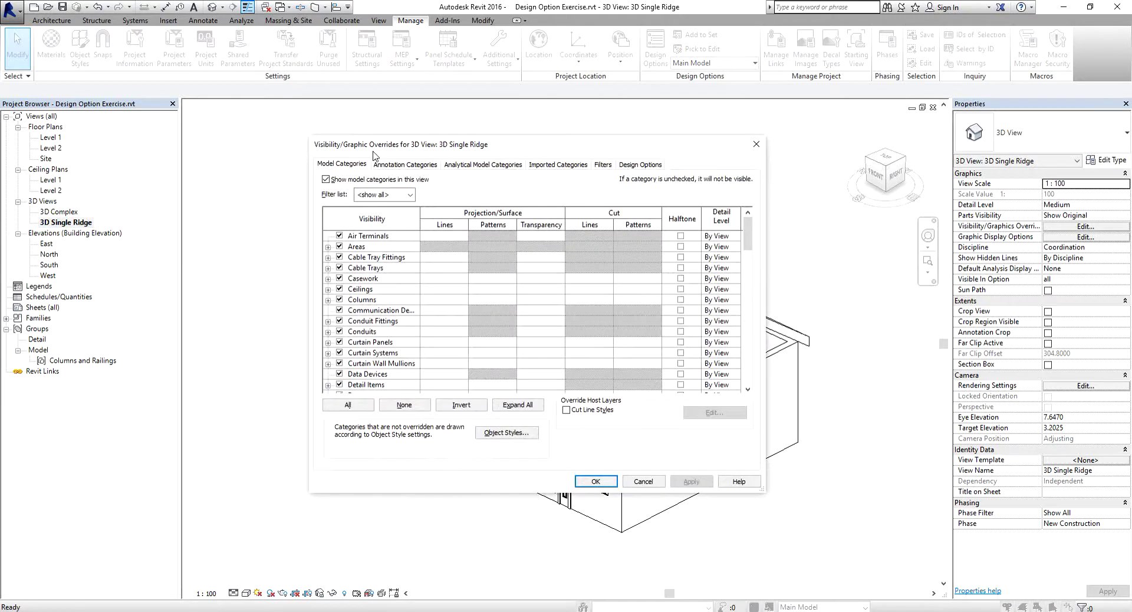
click(643, 165)
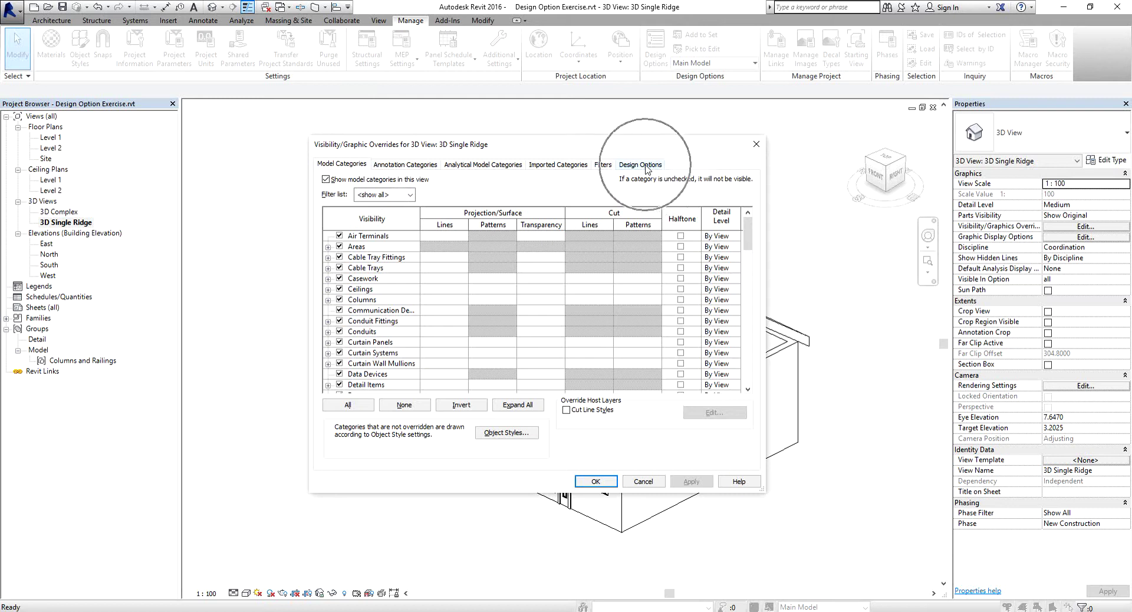
click(737, 200)
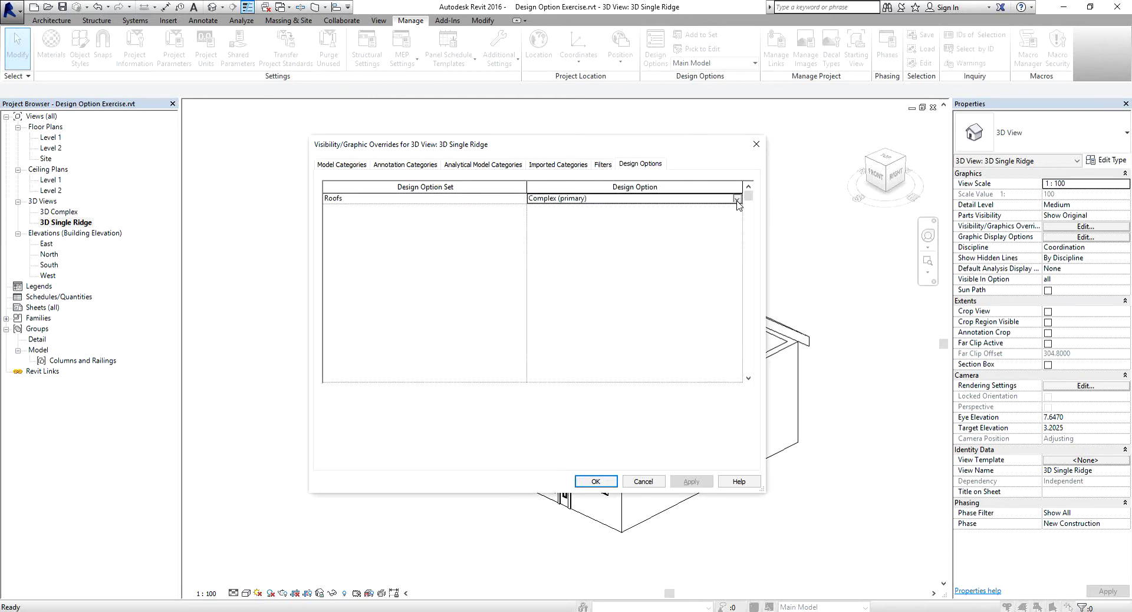
click(737, 199)
click(550, 227)
click(597, 482)
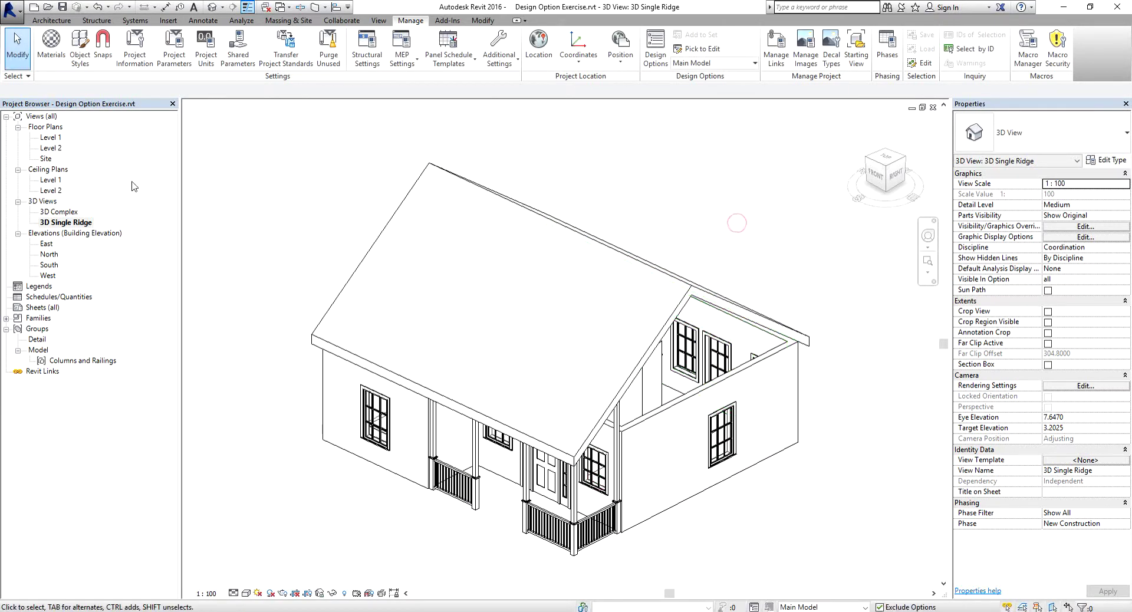
Compare the roofs in the 3D Complex and 3D Single Ridge views, and examine the gap between right gable wall and single-ridge roof
double_click(65, 212)
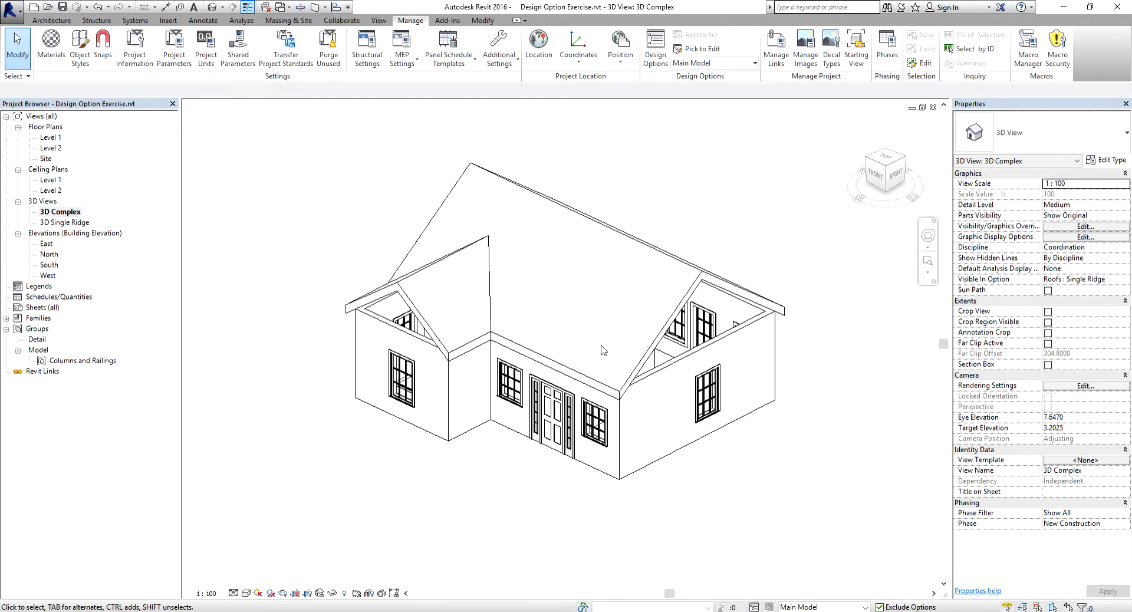
double_click(76, 223)
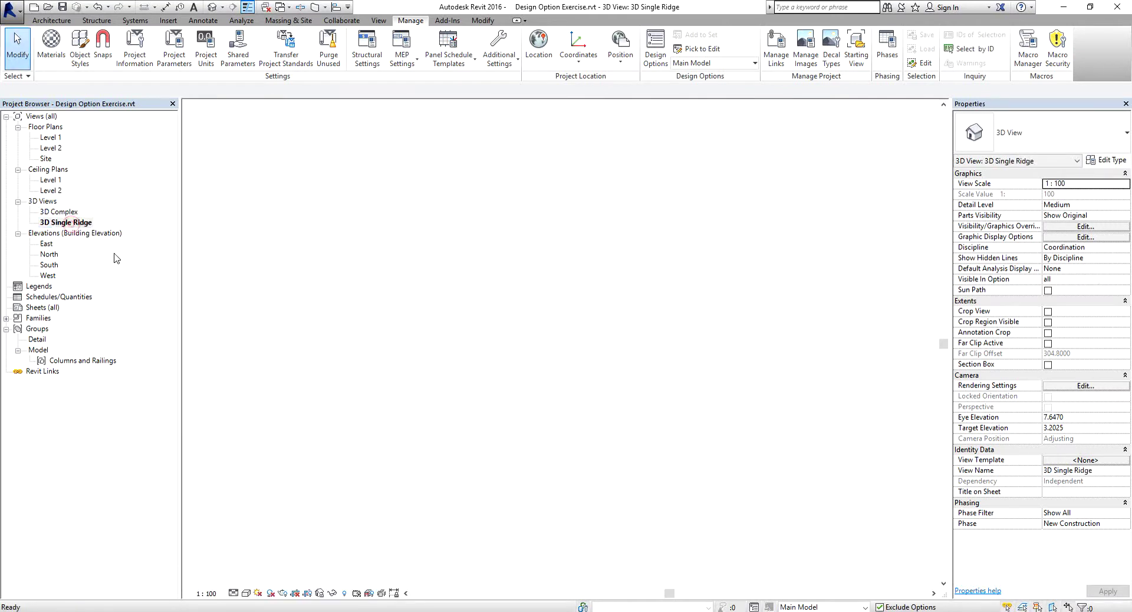
shift+middle_drag(792, 459, 762, 469)
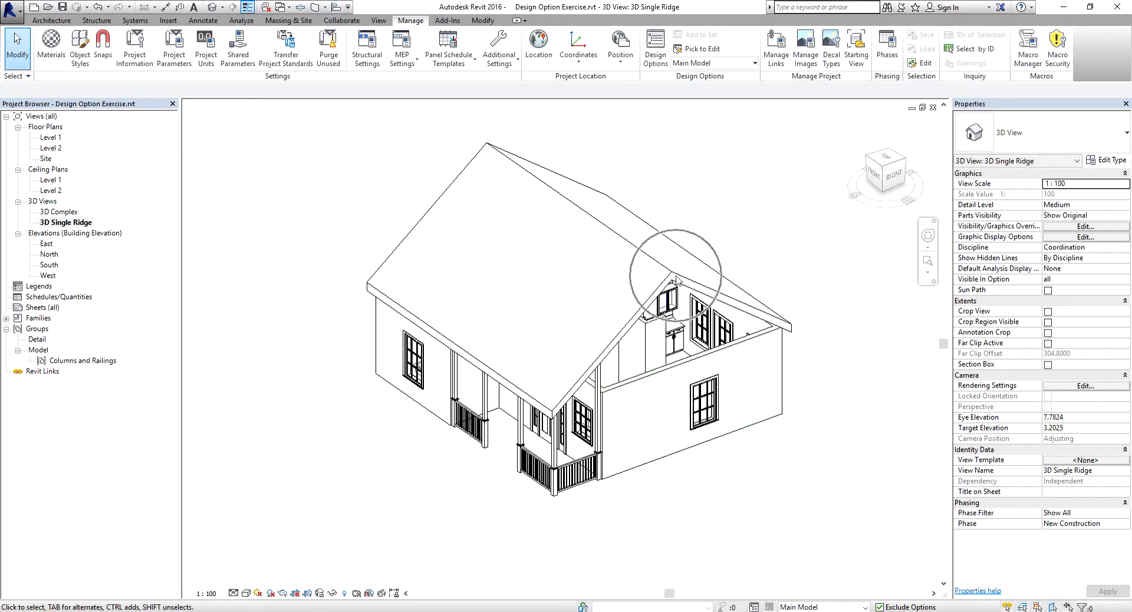
shift+middle_drag(725, 336, 791, 387)
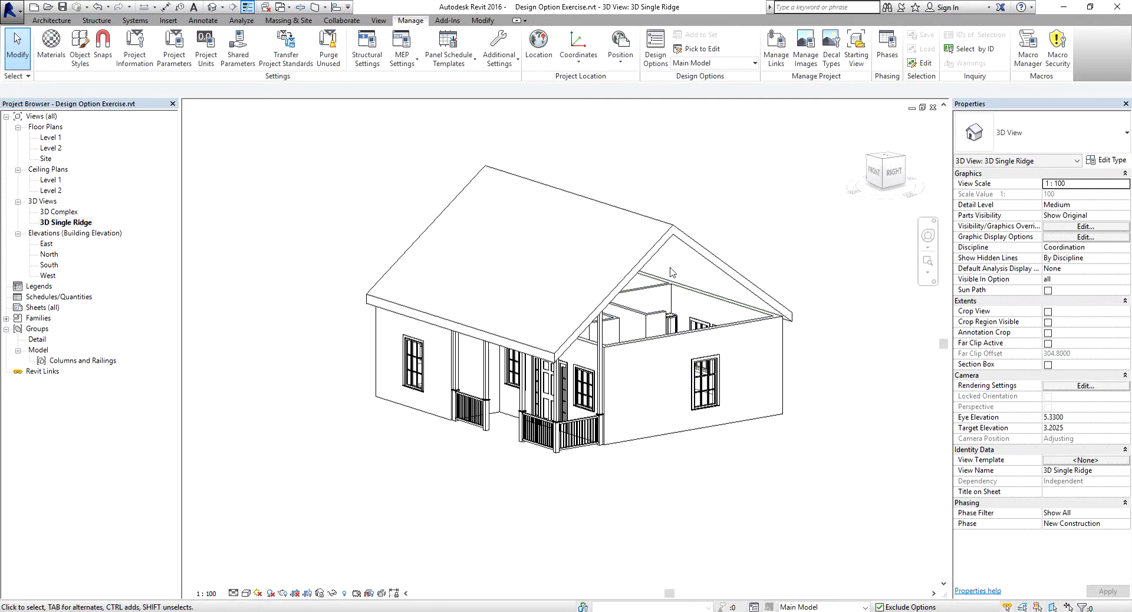
In the 3D Complex view, attach the tops of the whole exterior wall chain to the complex roof
click(70, 214)
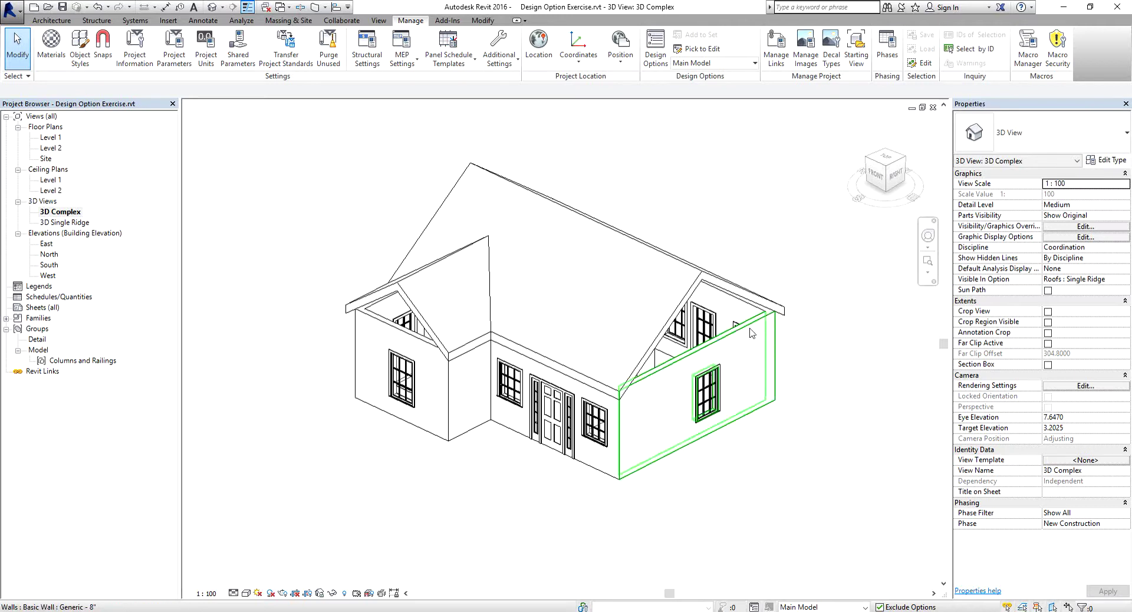
key(Tab)
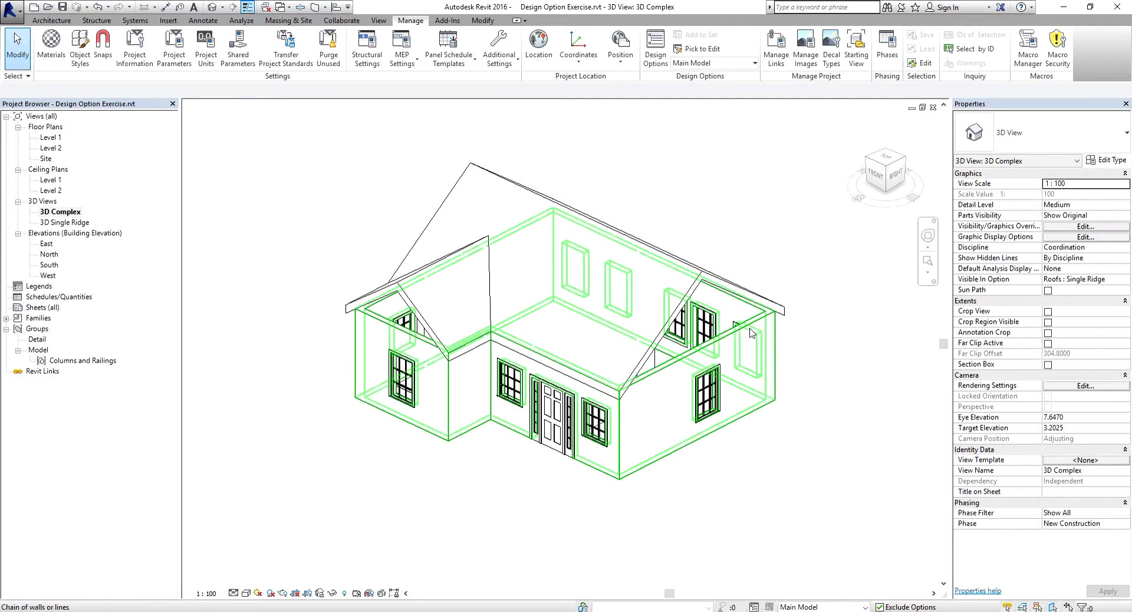
click(751, 333)
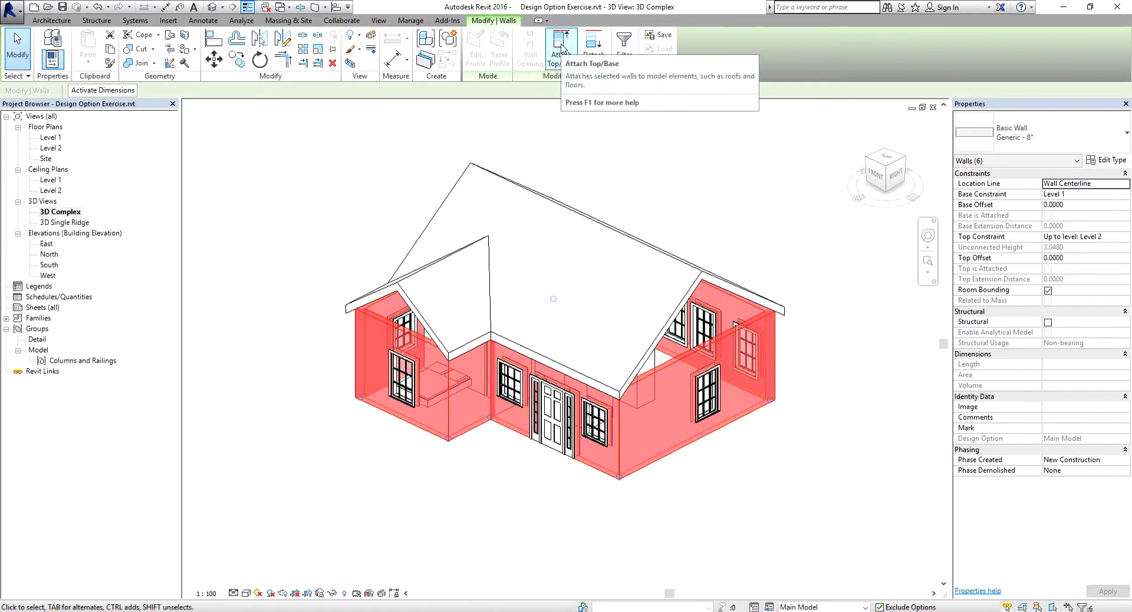
click(561, 49)
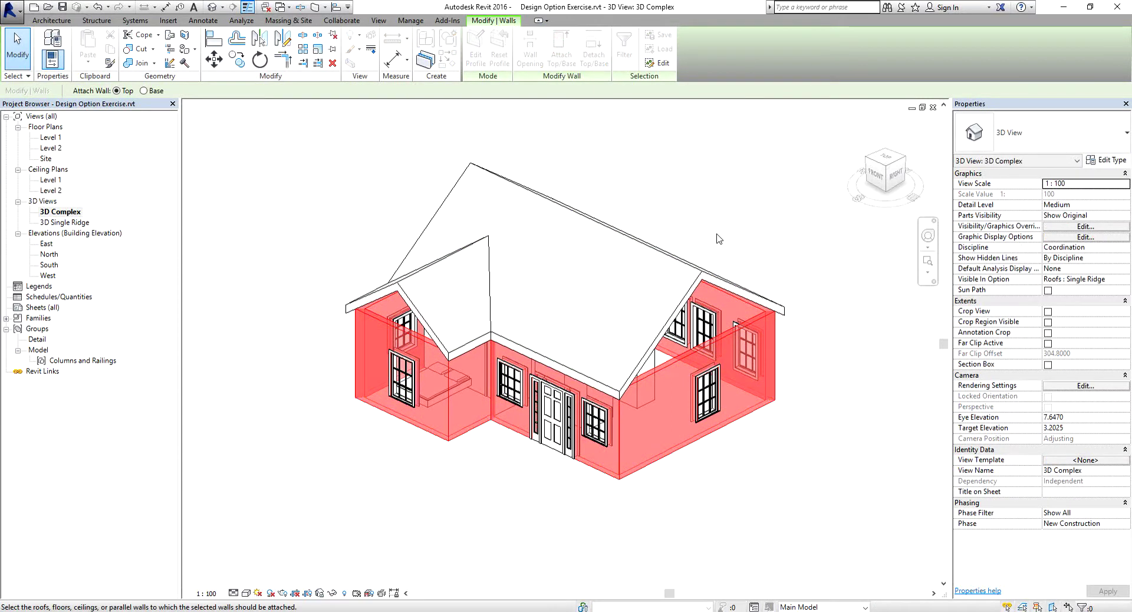
click(704, 275)
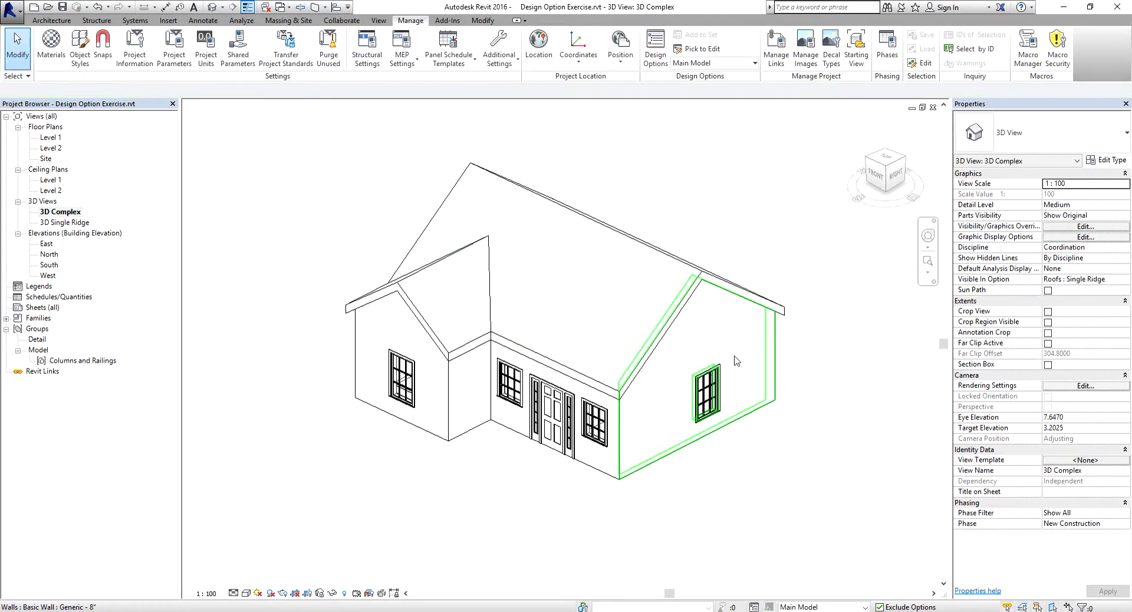
Inspect the attached walls against the roof in the 3D Single Ridge view, and undo the wall attachment
double_click(74, 224)
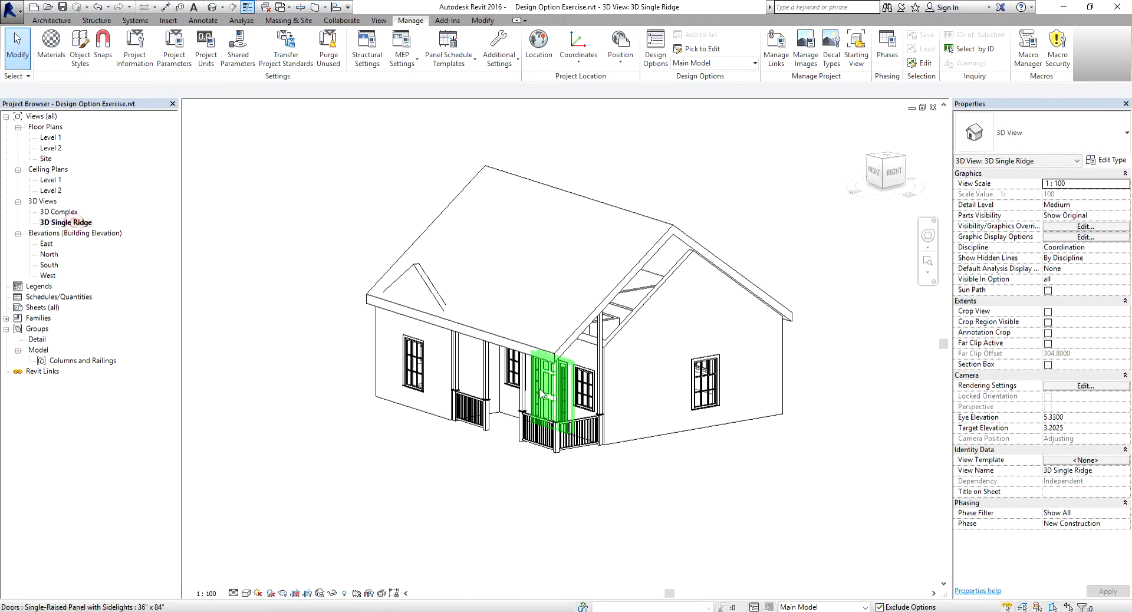
shift+middle_drag(720, 566, 711, 516)
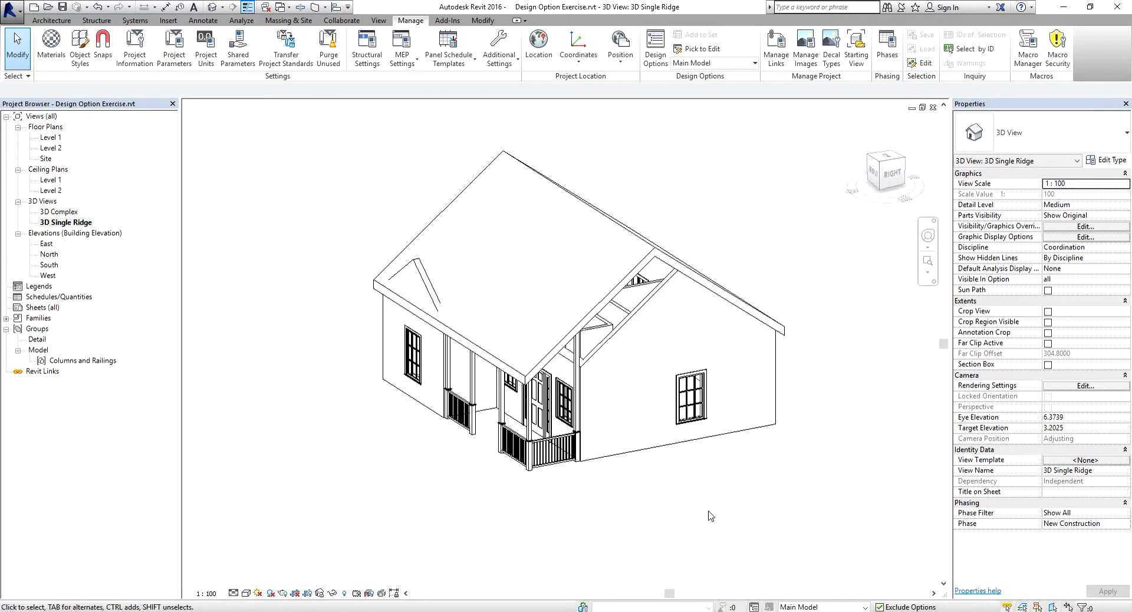
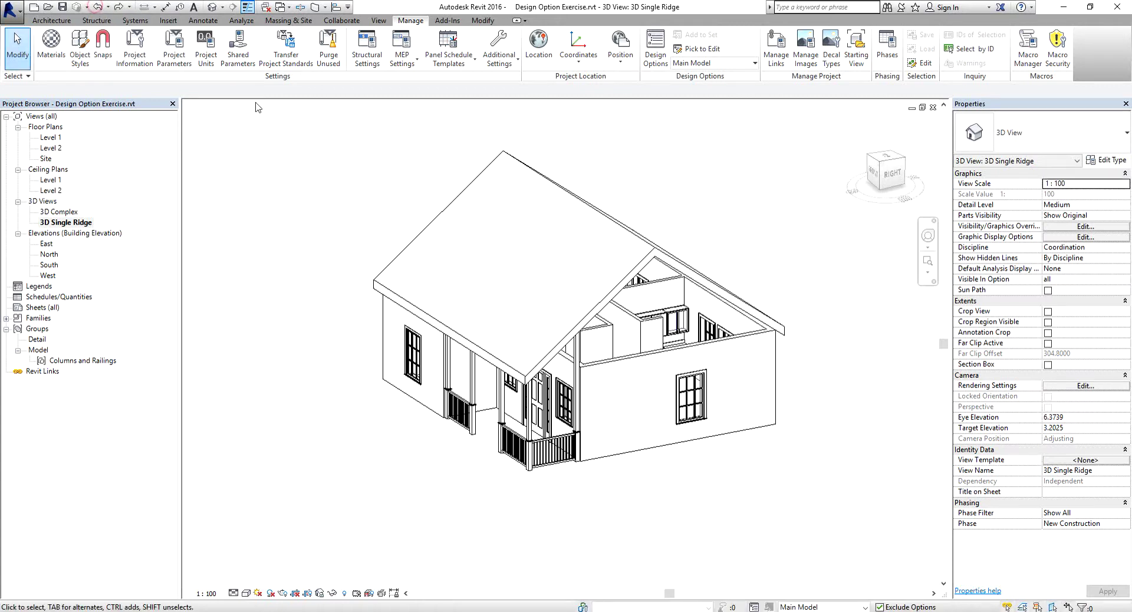
Add the whole exterior wall chain to both the Complex (primary) and Single Ridge options of the Roofs option set
shift+middle_drag(300, 225, 320, 241)
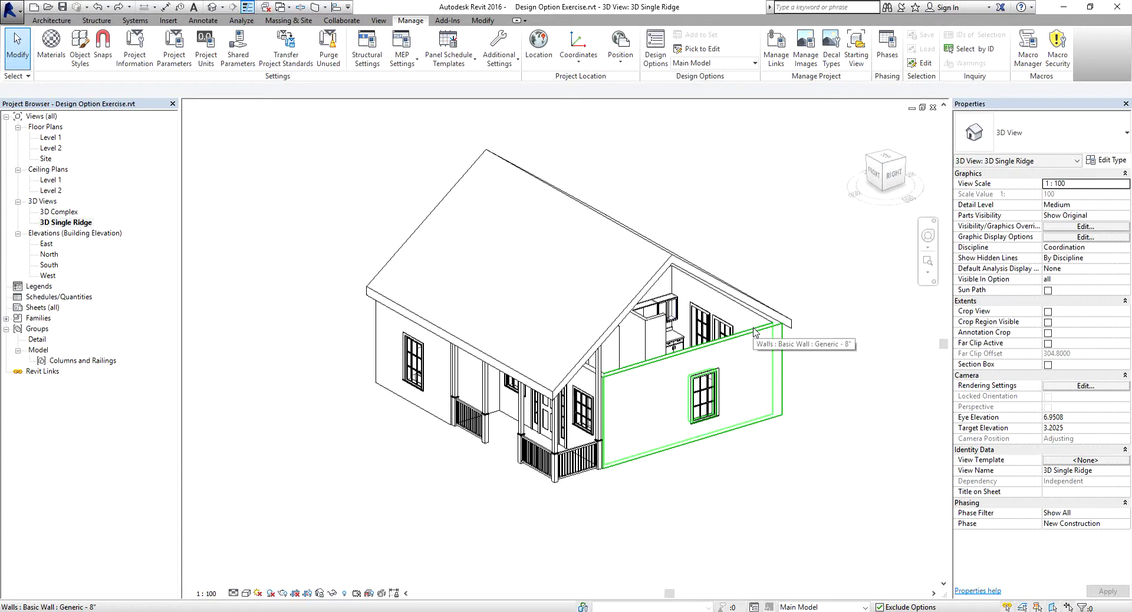
key(Tab)
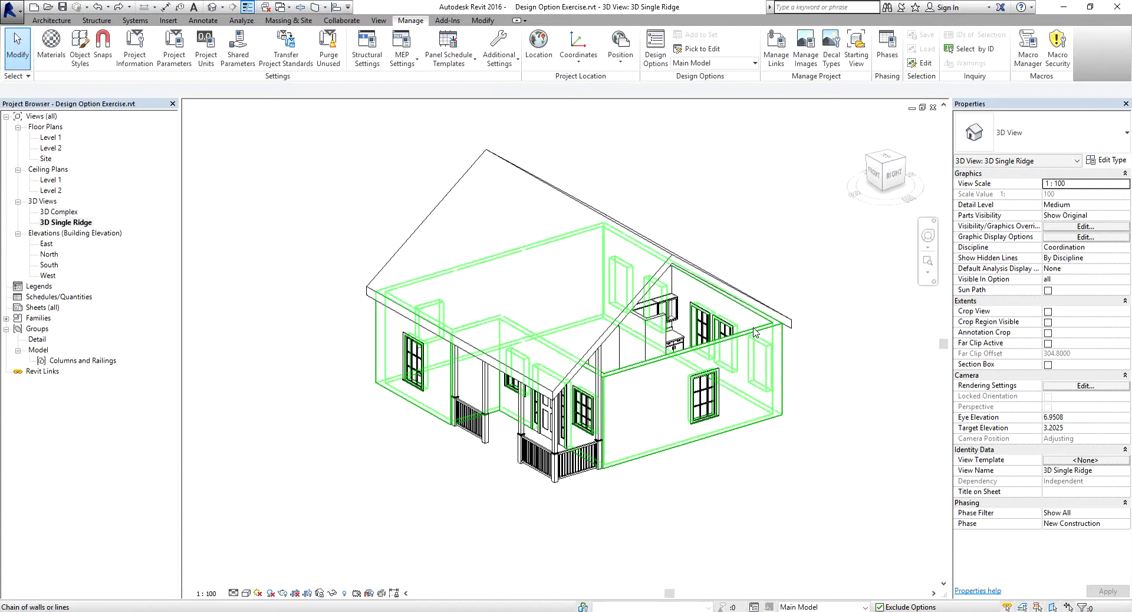
click(754, 332)
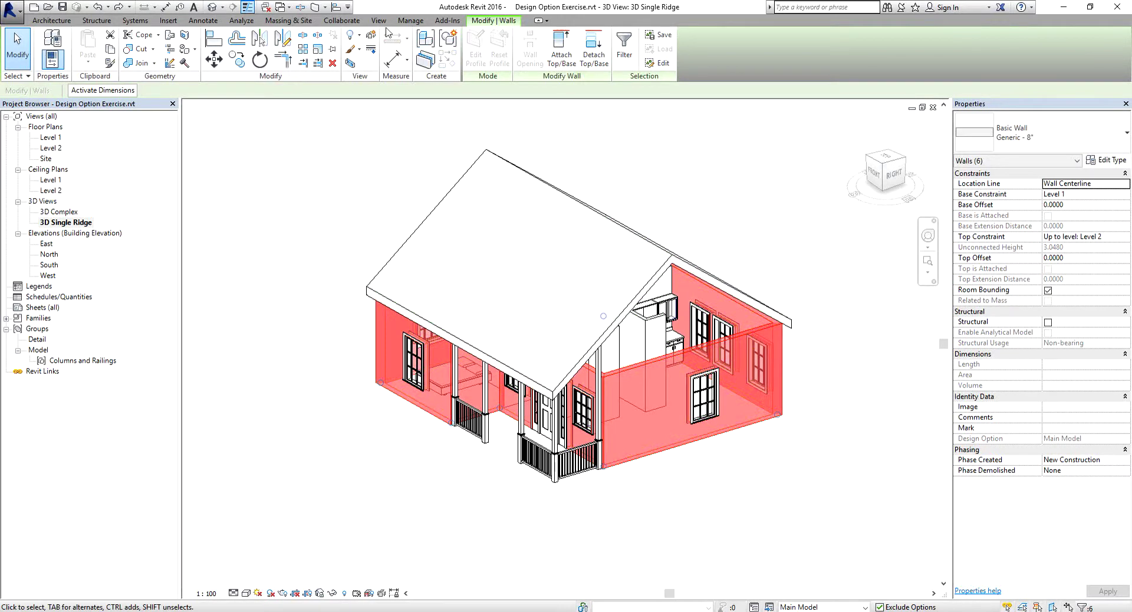
click(410, 21)
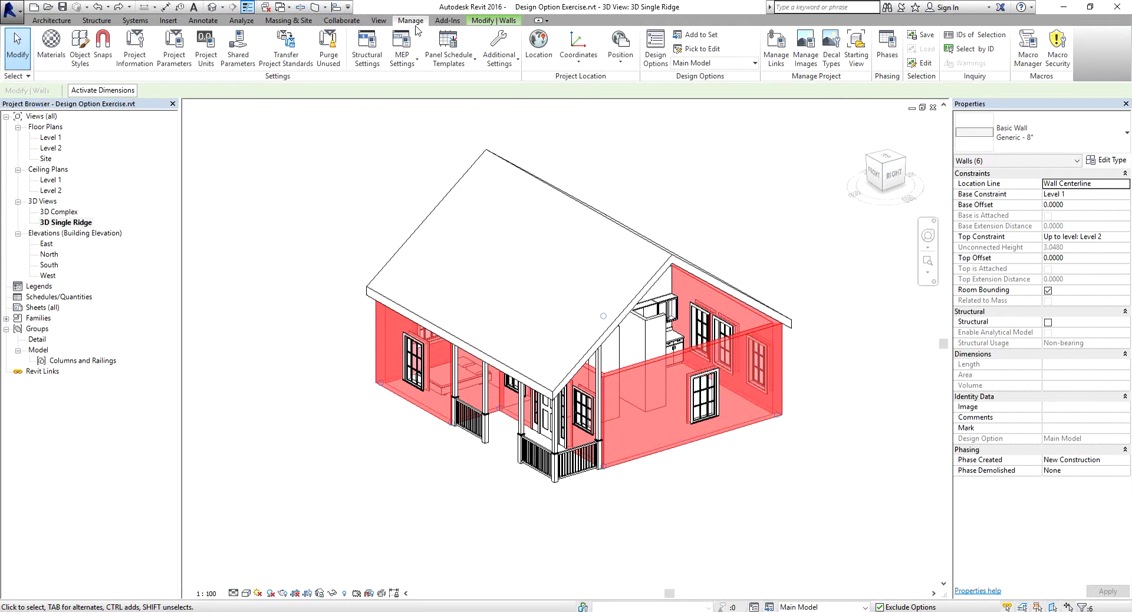
click(711, 36)
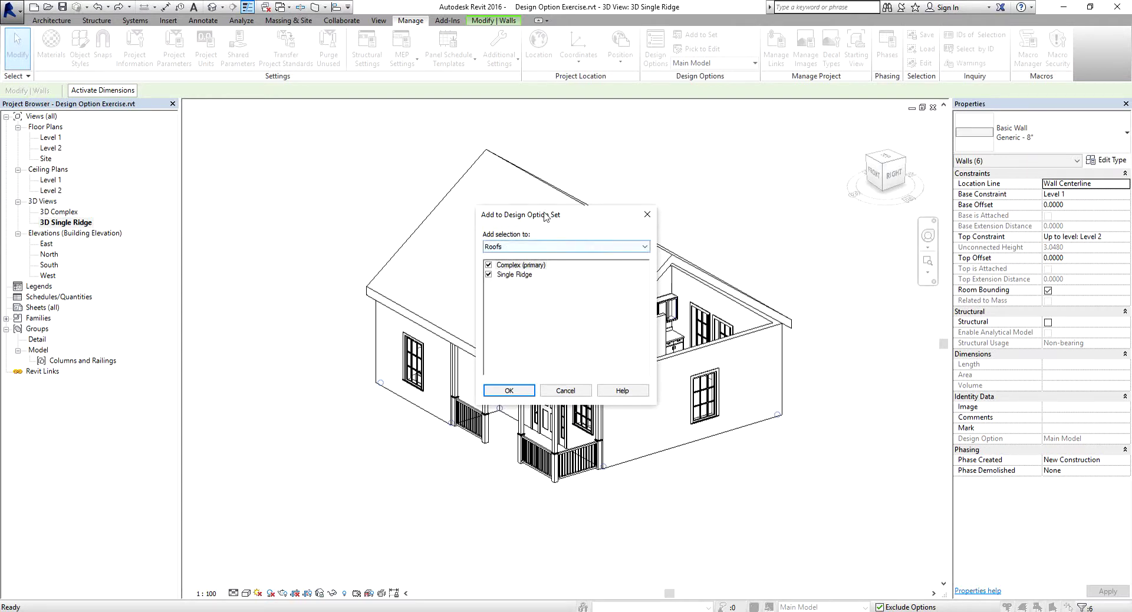
click(491, 275)
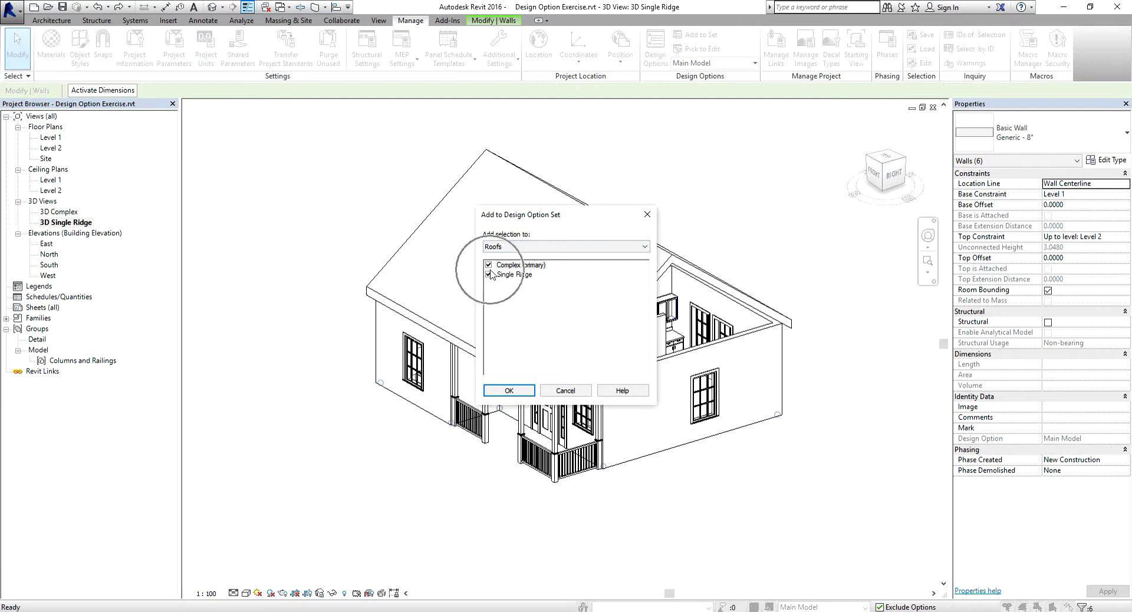
click(504, 389)
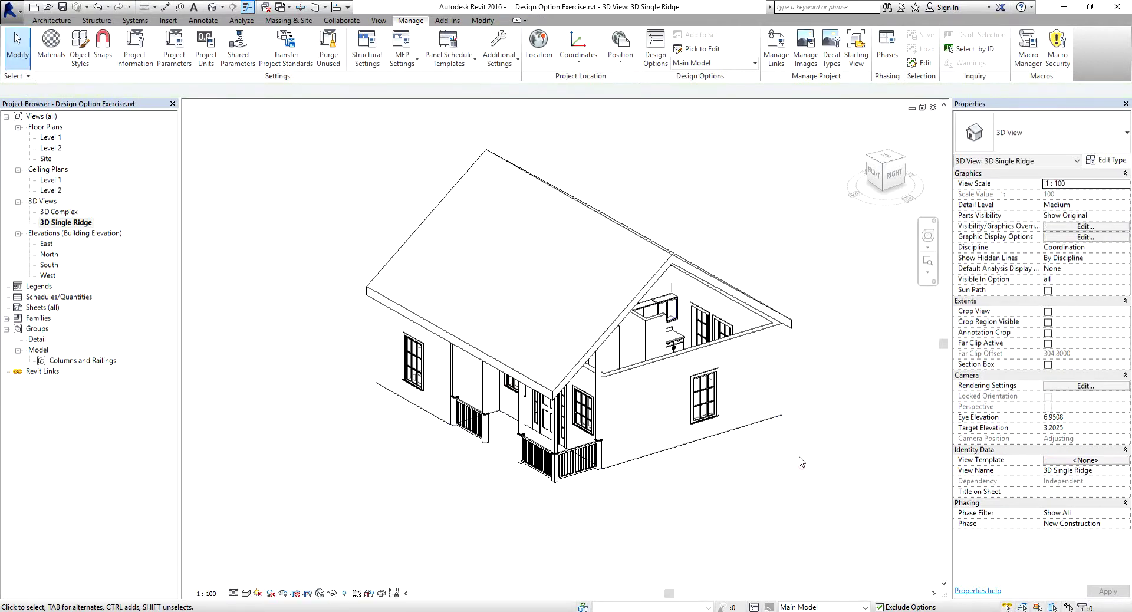
Activate the Single Ridge option of the Roofs option set for editing
shift+middle_drag(796, 480, 785, 505)
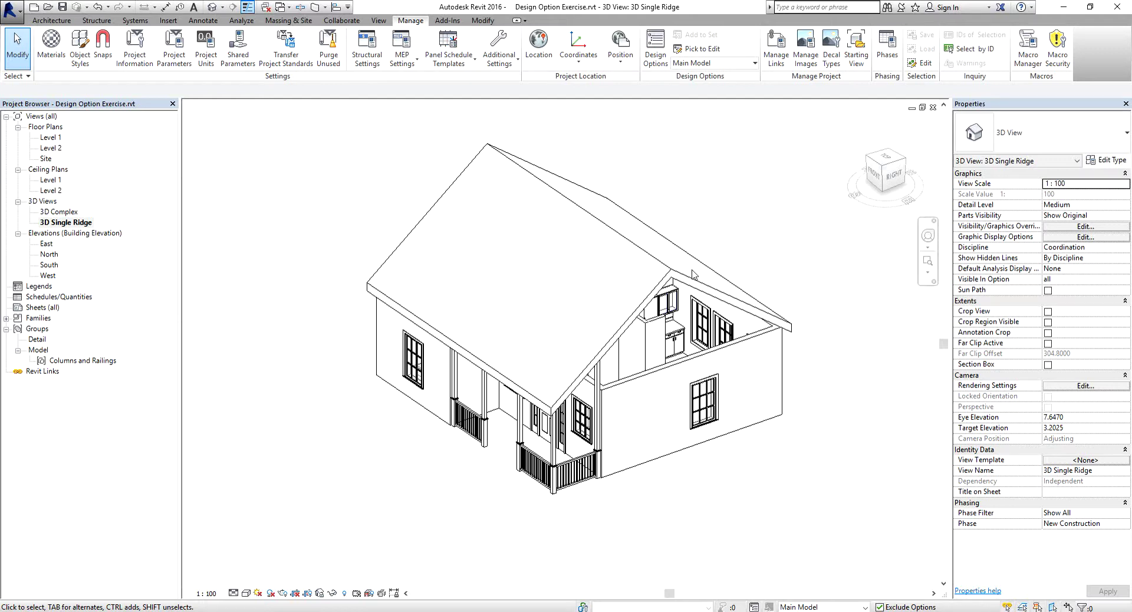
click(654, 46)
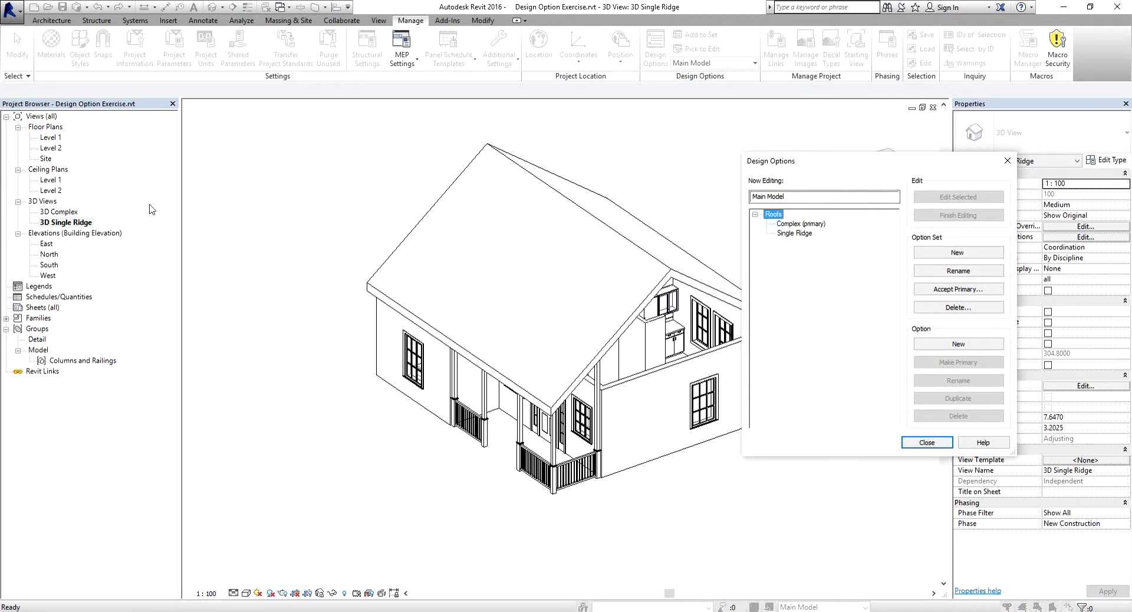
click(791, 236)
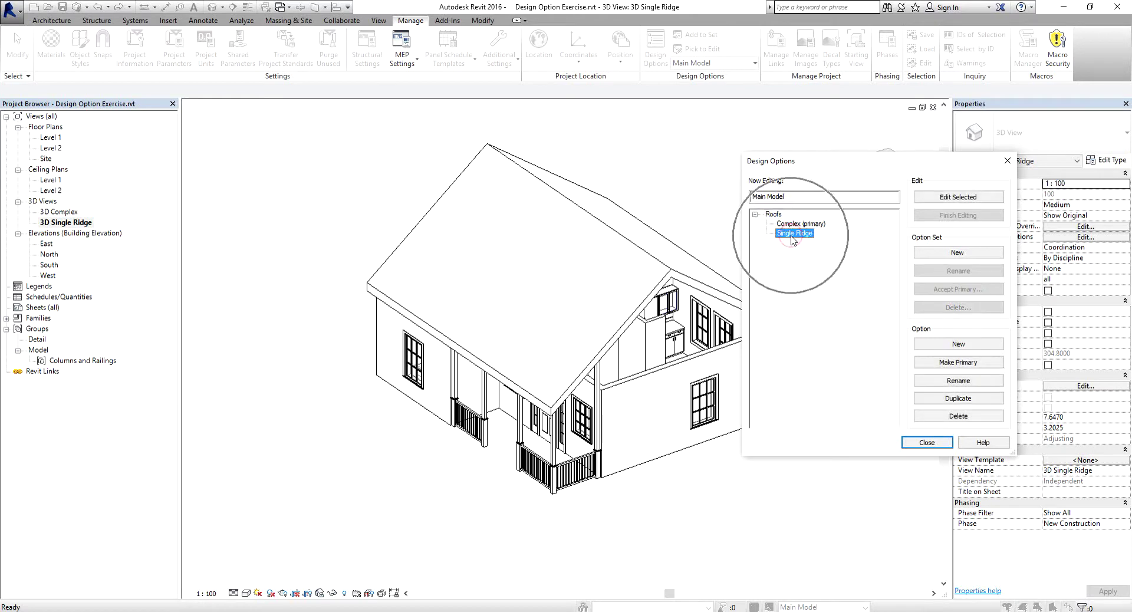
click(960, 198)
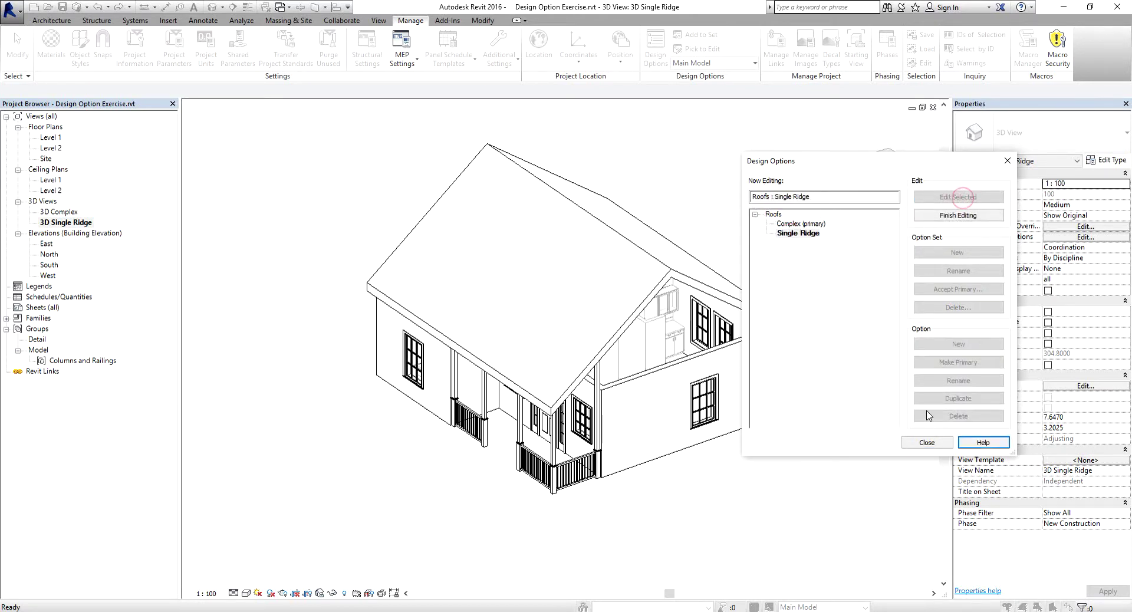
click(927, 442)
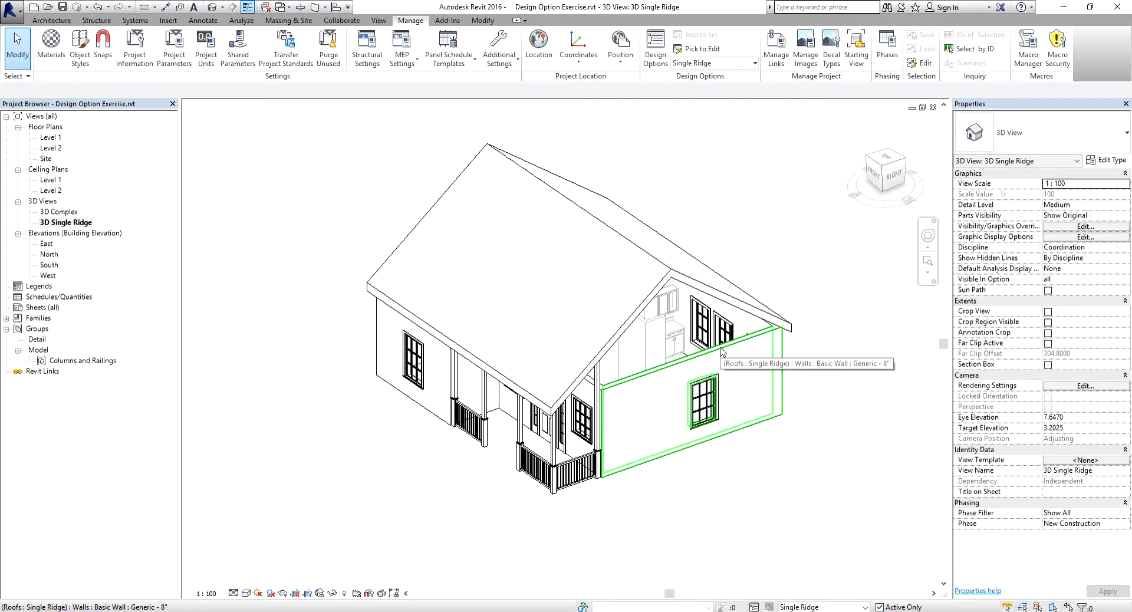
In the 3D Single Ridge view, attach the tops of the whole exterior wall chain to the single-ridge roof
key(Tab)
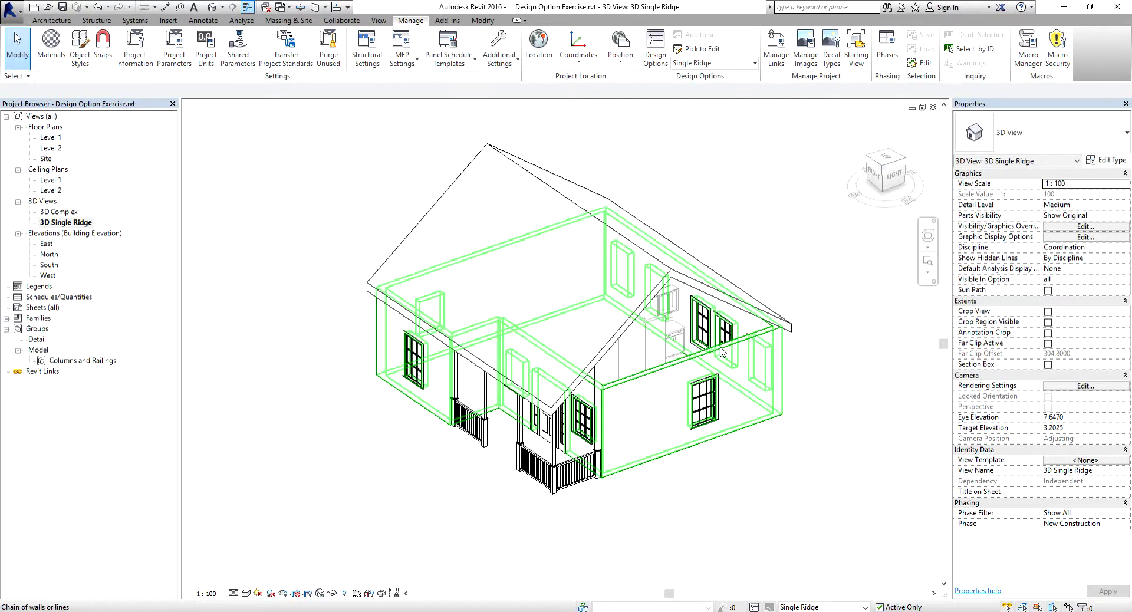
click(722, 352)
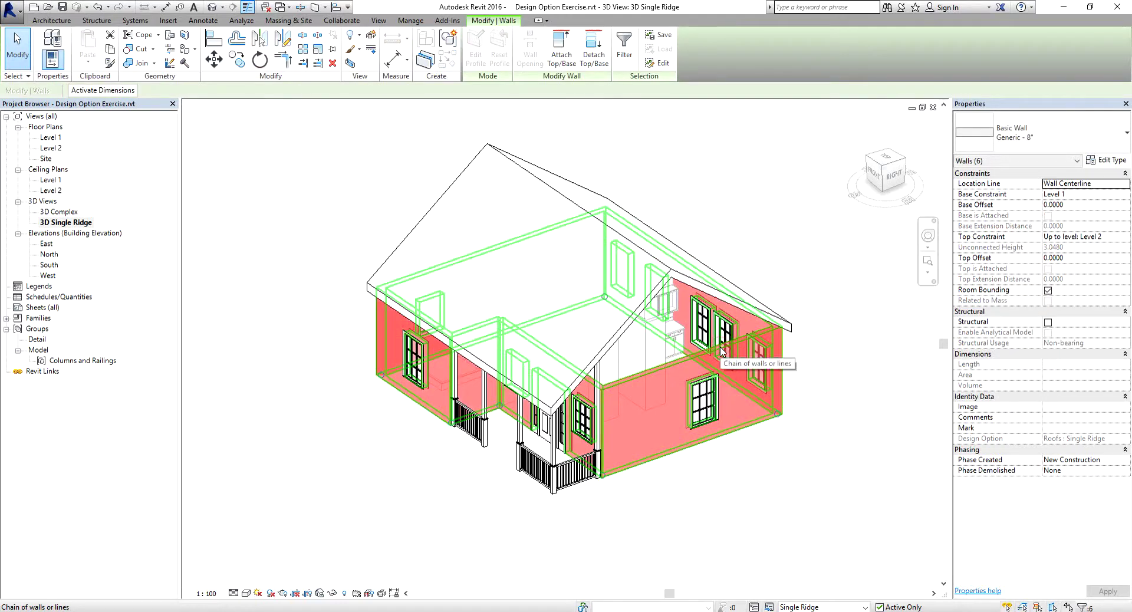
click(561, 53)
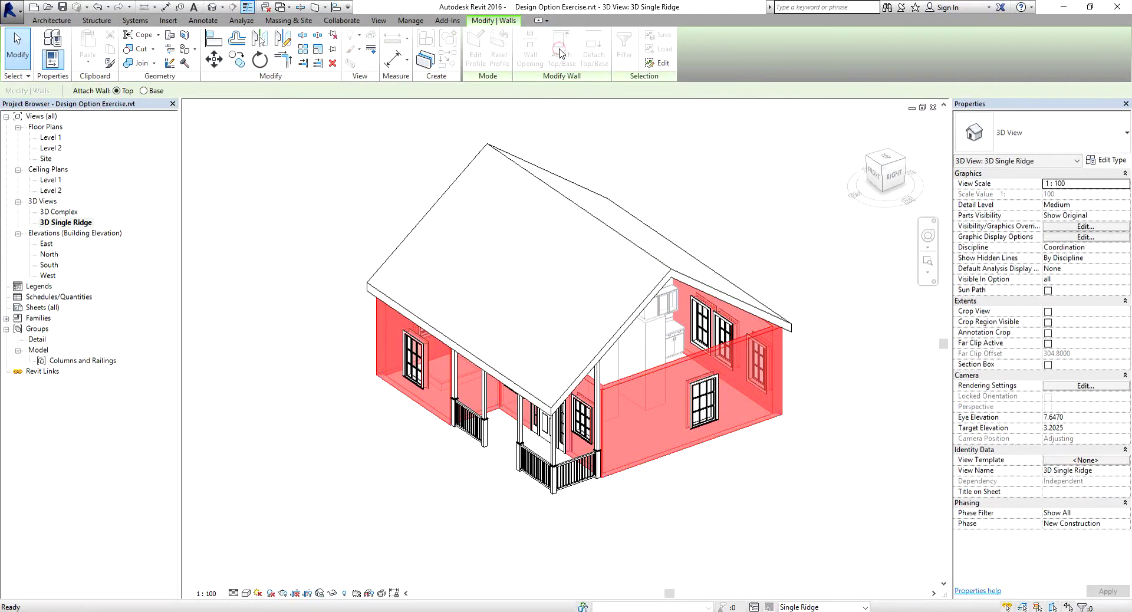
click(669, 274)
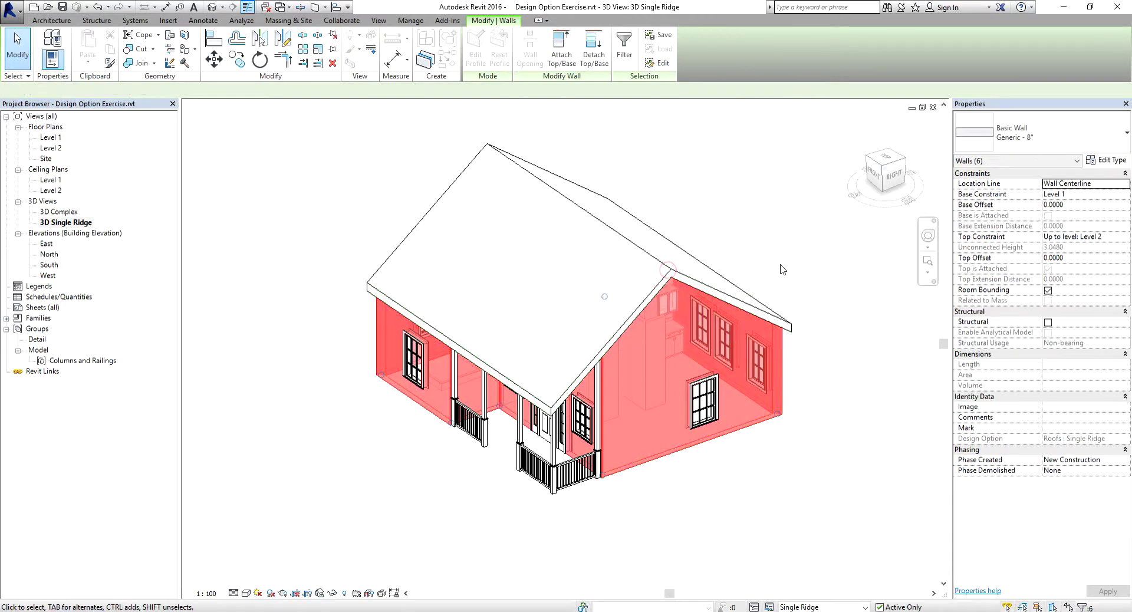
click(846, 296)
shift+middle_drag(830, 513, 811, 501)
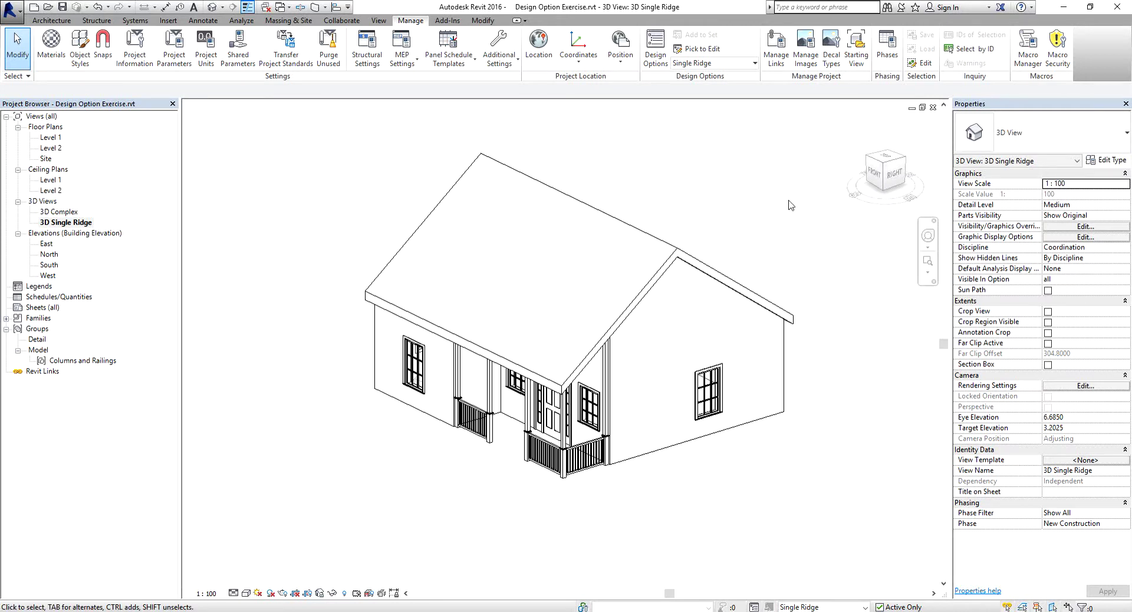
Finish editing the Single Ridge option and activate the Complex (primary) option for editing
click(652, 56)
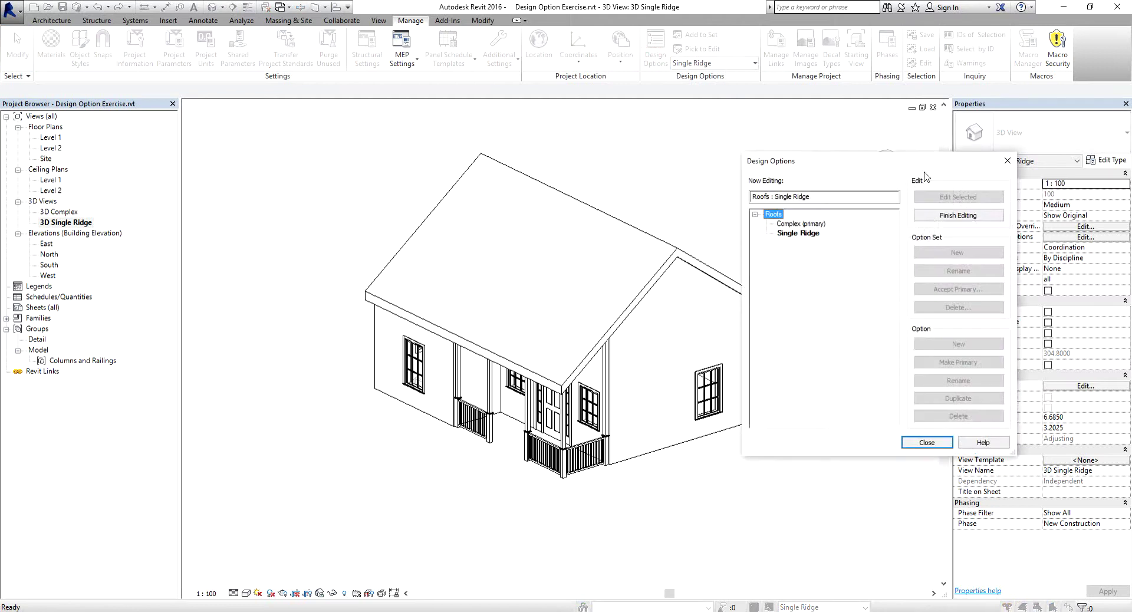
click(948, 216)
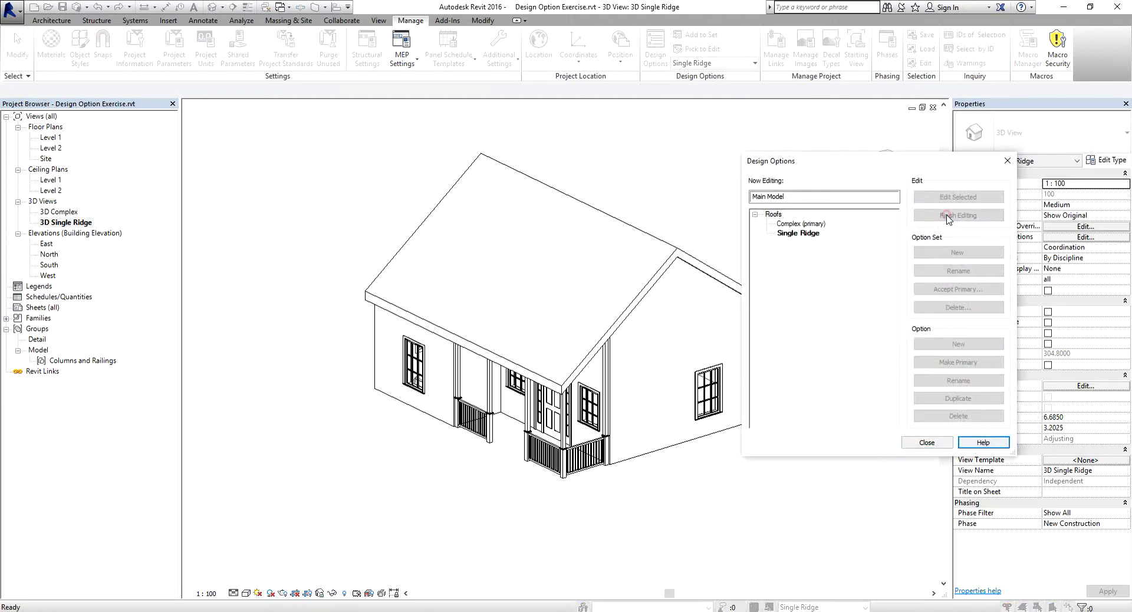
click(801, 224)
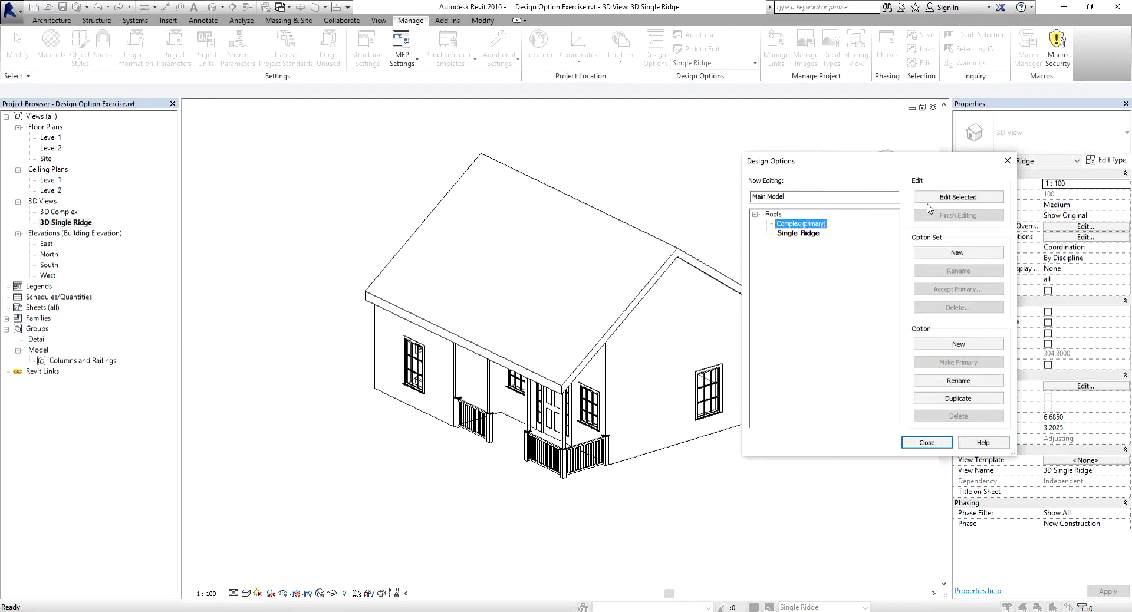
click(950, 198)
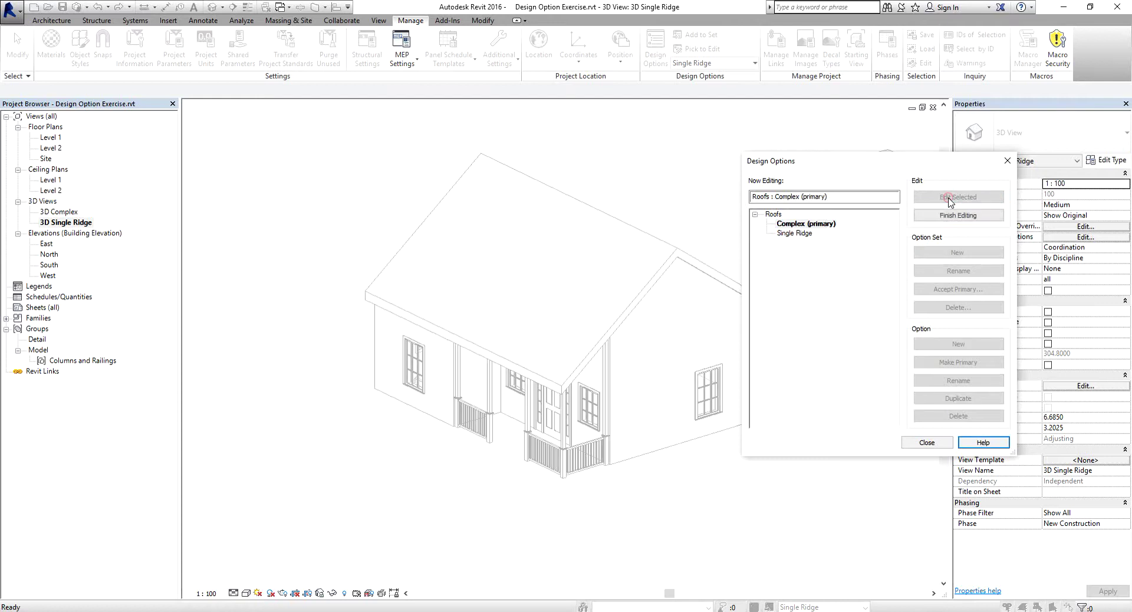
click(927, 442)
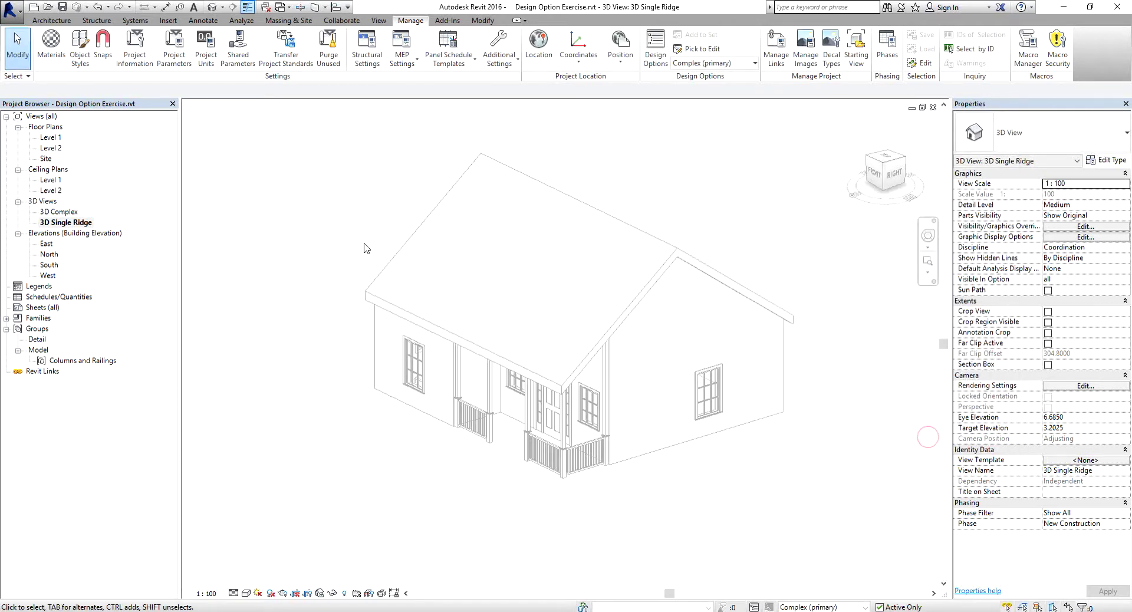
In the 3D Complex view, attach the tops of the Complex option's exterior wall chain to the complex roof
click(61, 212)
double_click(61, 213)
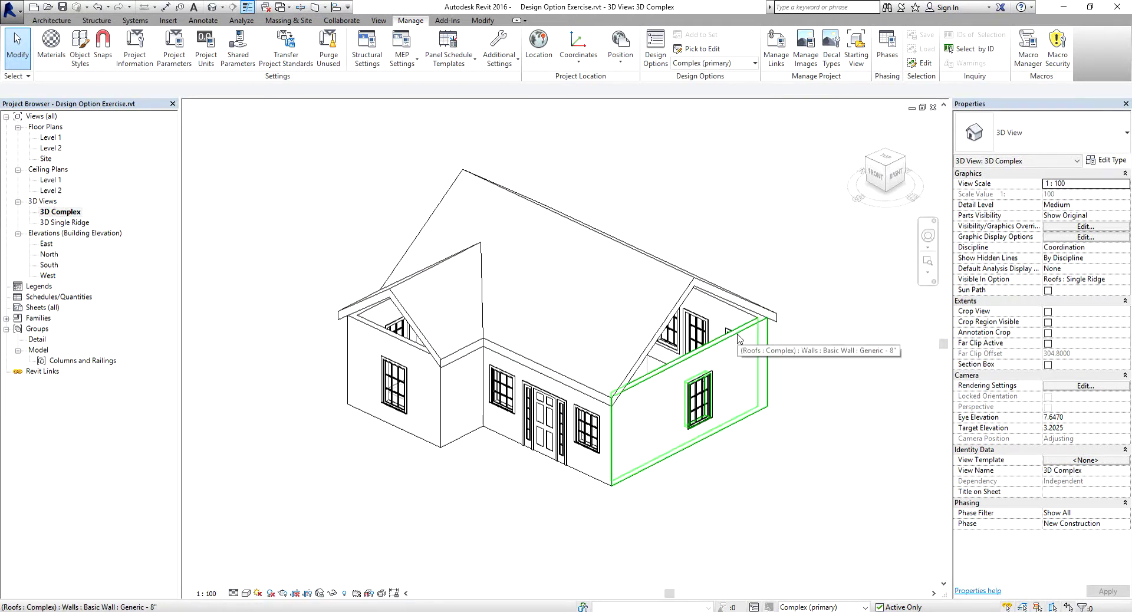
key(Tab)
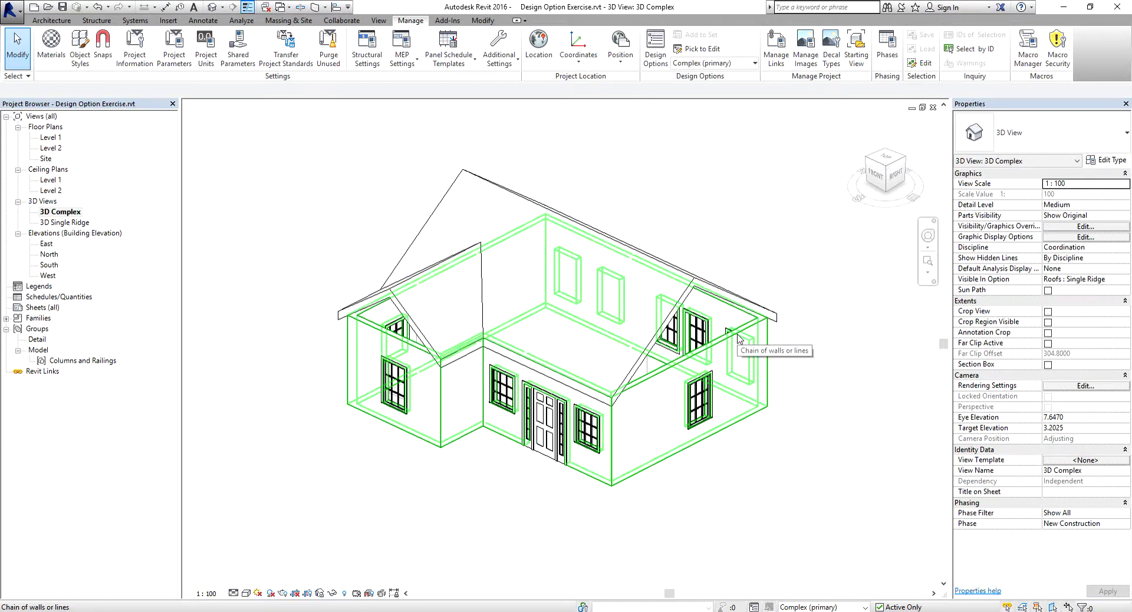
click(738, 337)
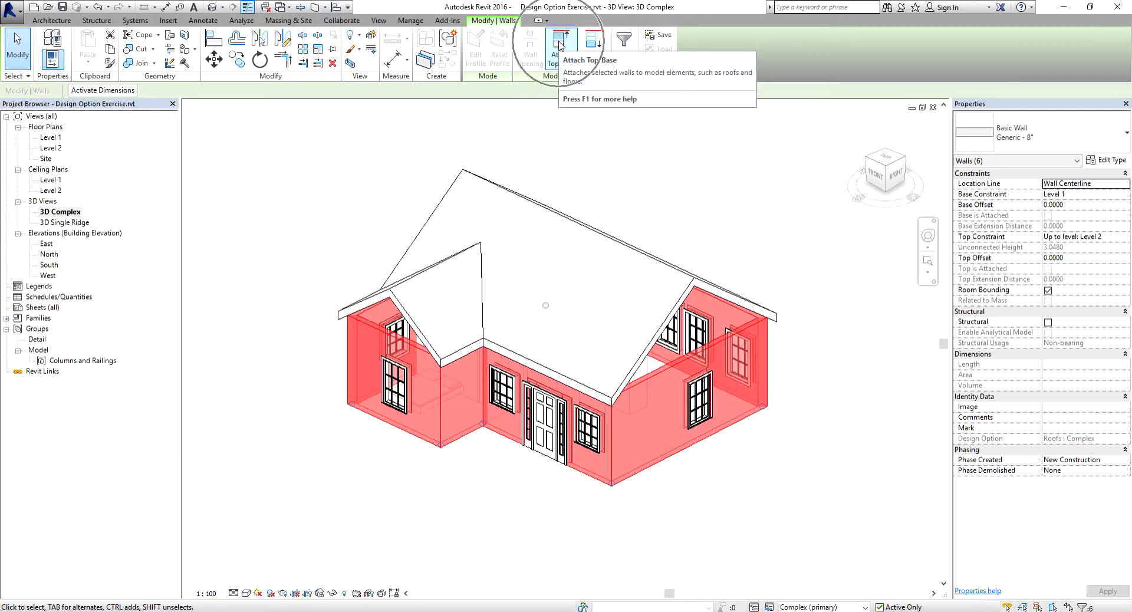
click(559, 45)
click(718, 265)
click(832, 390)
mouse_move(831, 389)
shift+middle_down()
mouse_move(767, 412)
mouse_move(829, 421)
mouse_move(826, 407)
shift+middle_up()
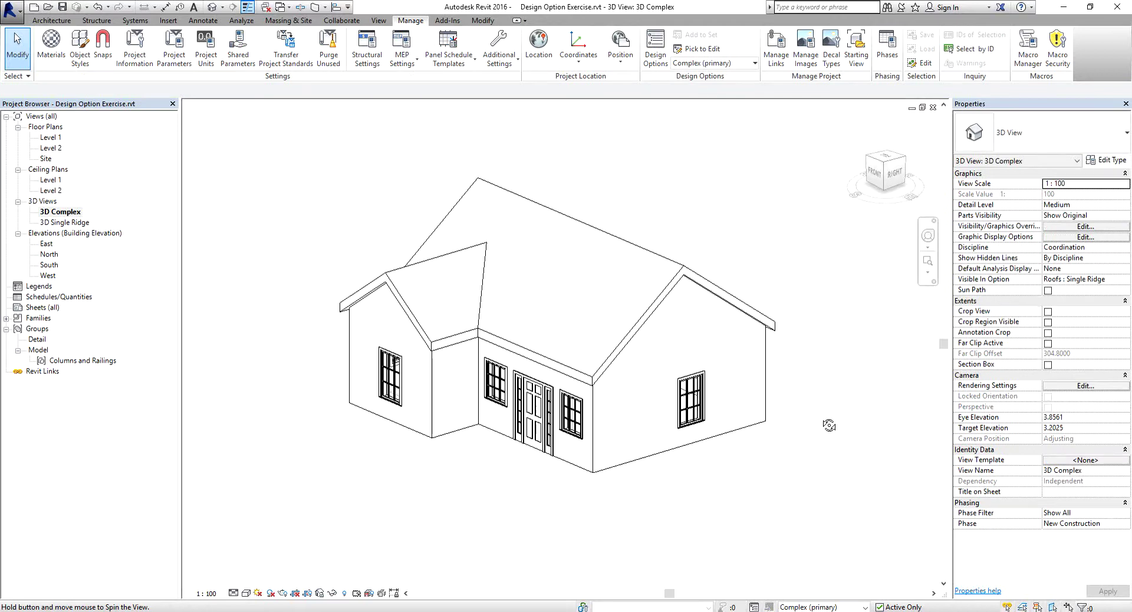
Finish editing the Complex option to return to the main model, and check the walls in the 3D Single Ridge and 3D Complex views
click(660, 49)
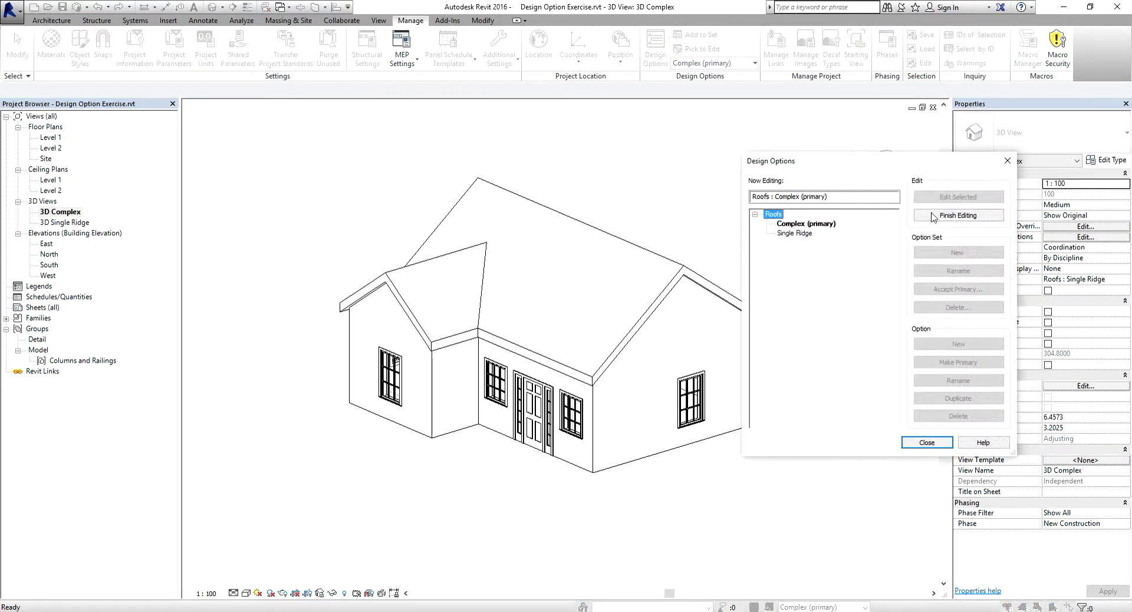
click(939, 216)
click(927, 443)
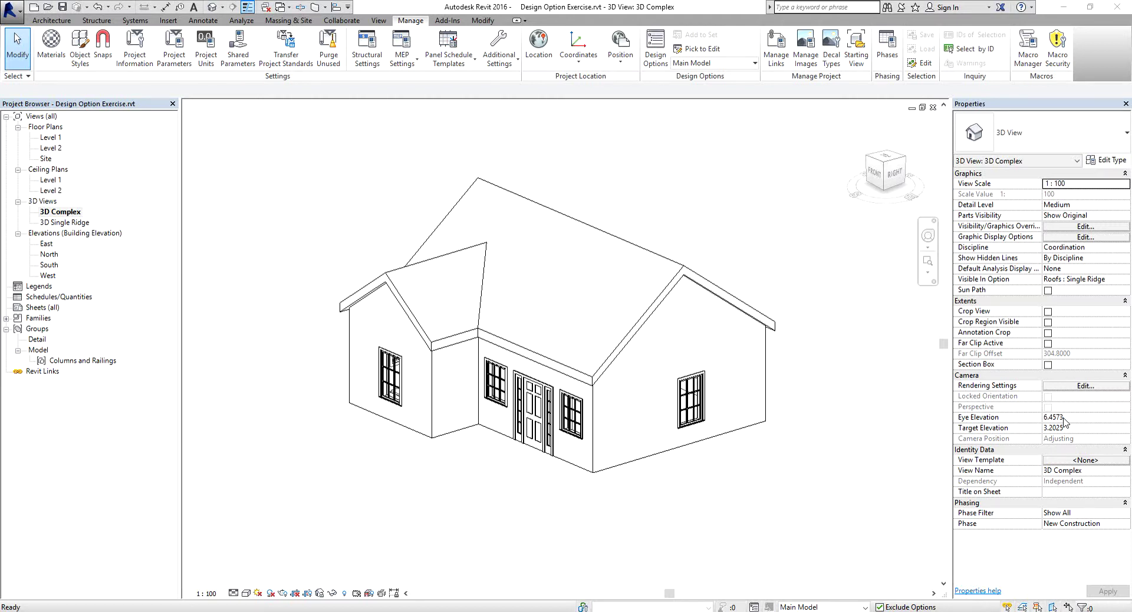
click(71, 224)
double_click(72, 225)
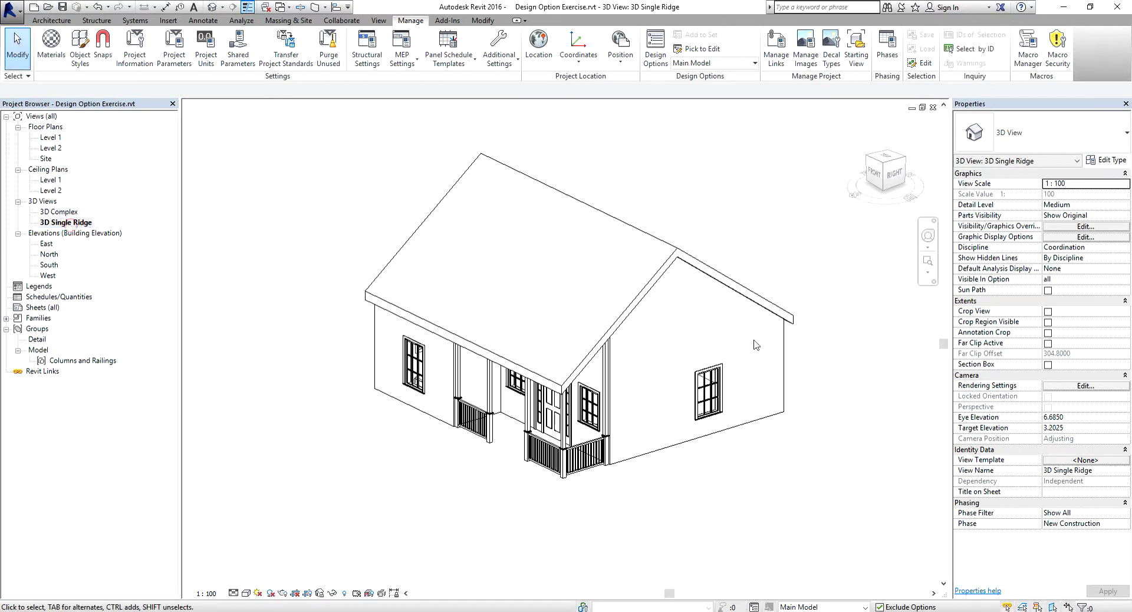
double_click(69, 212)
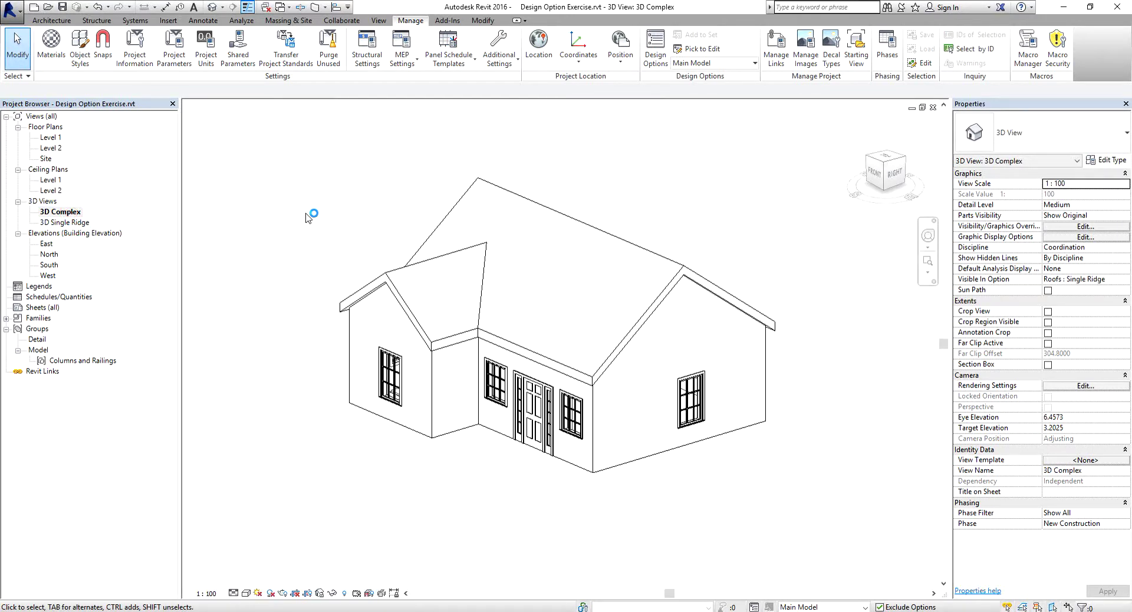
Tile all open view windows and zoom every view to fit its window
key(w)
key(t)
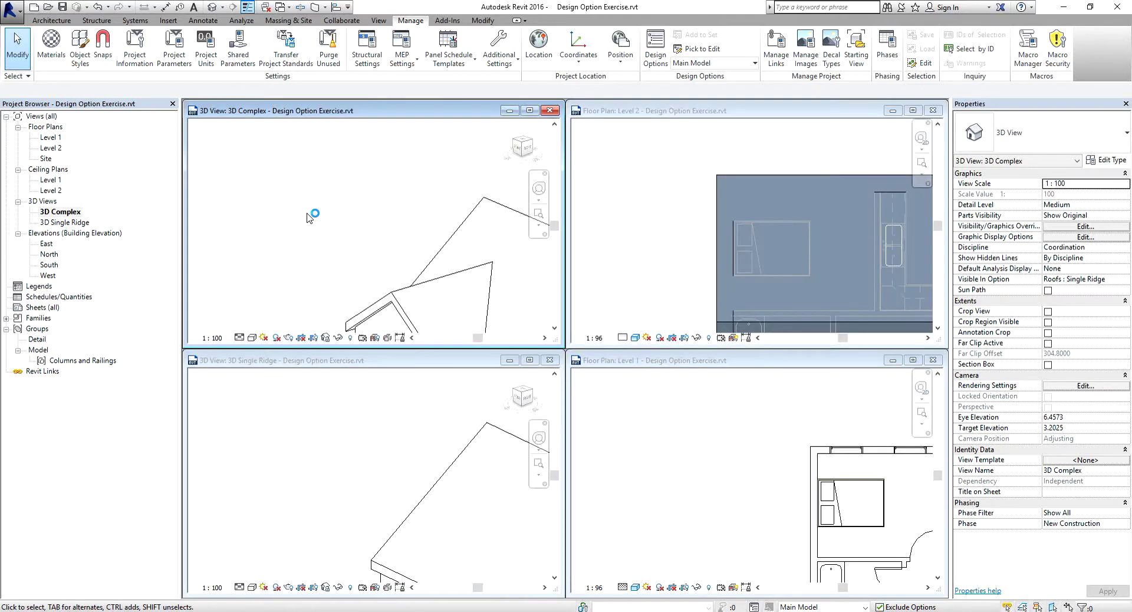
click(381, 21)
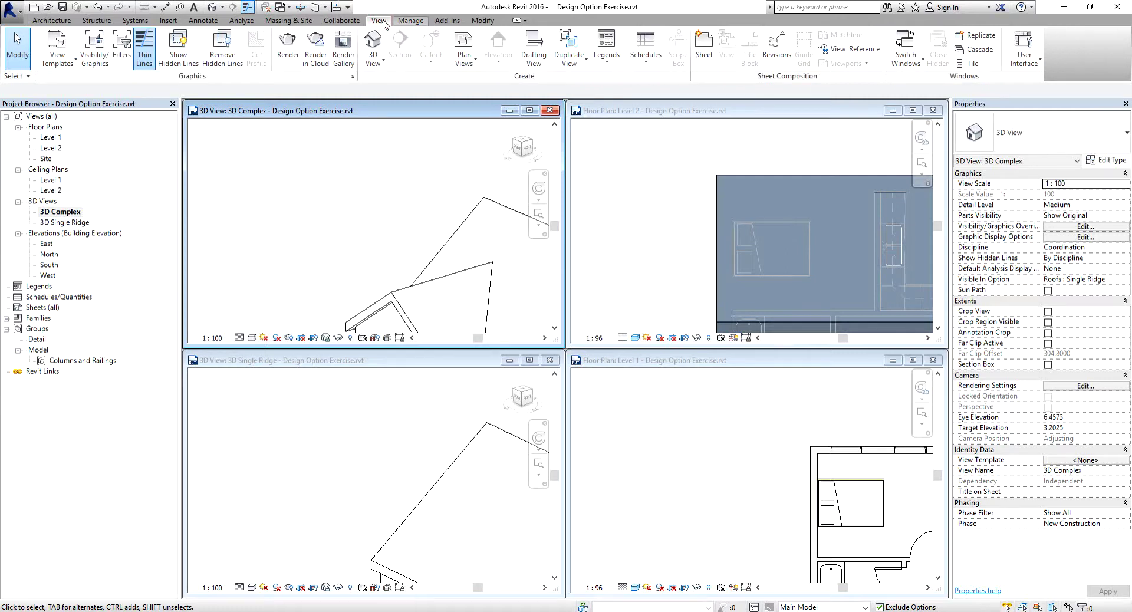
click(969, 64)
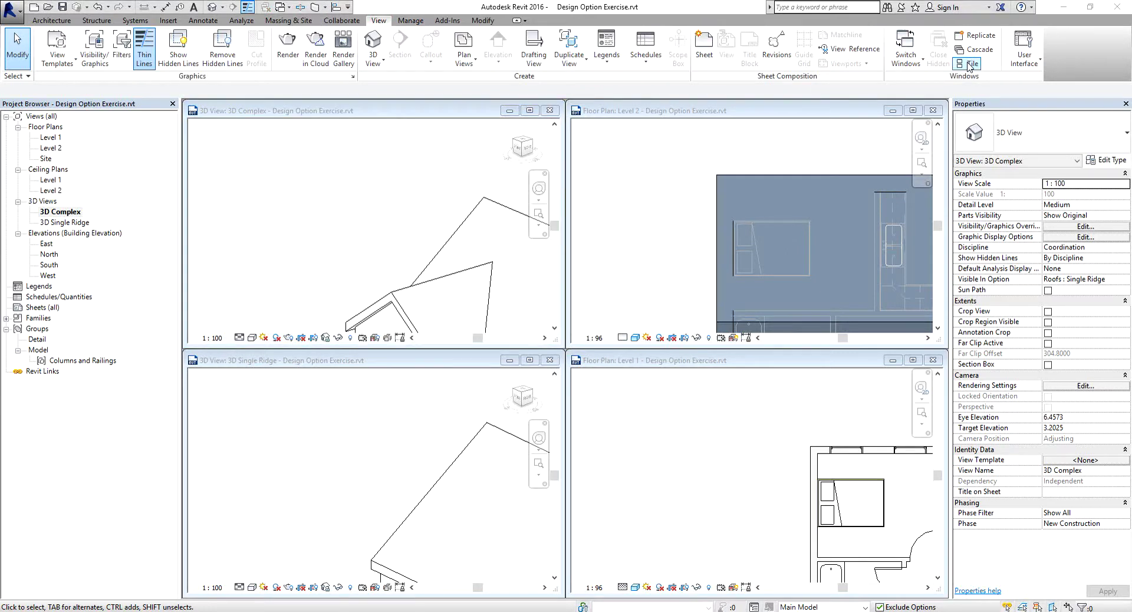
click(336, 215)
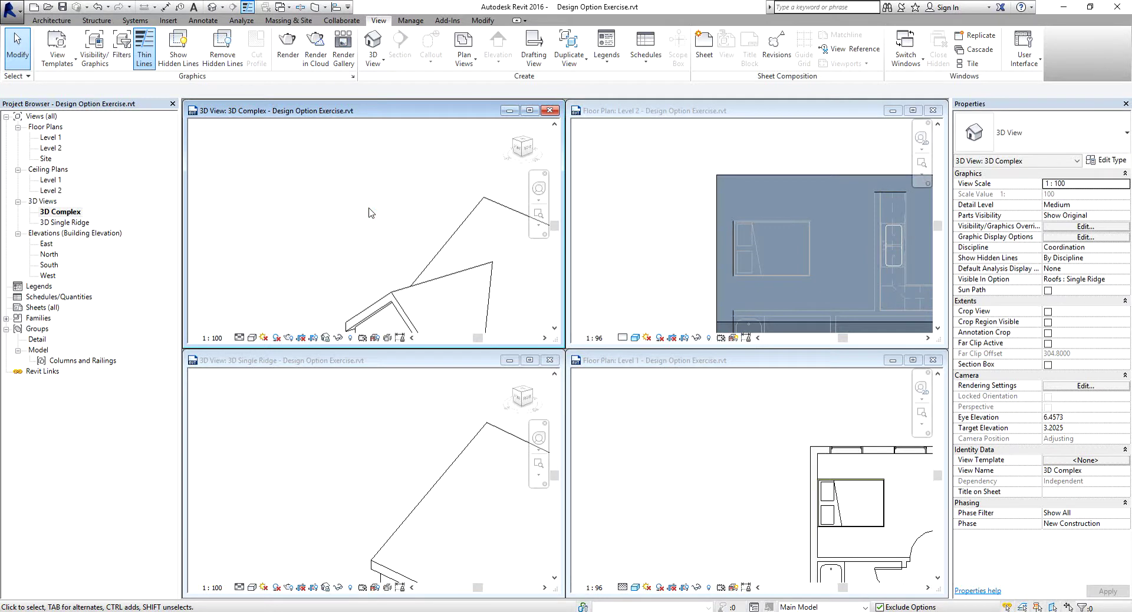
click(538, 224)
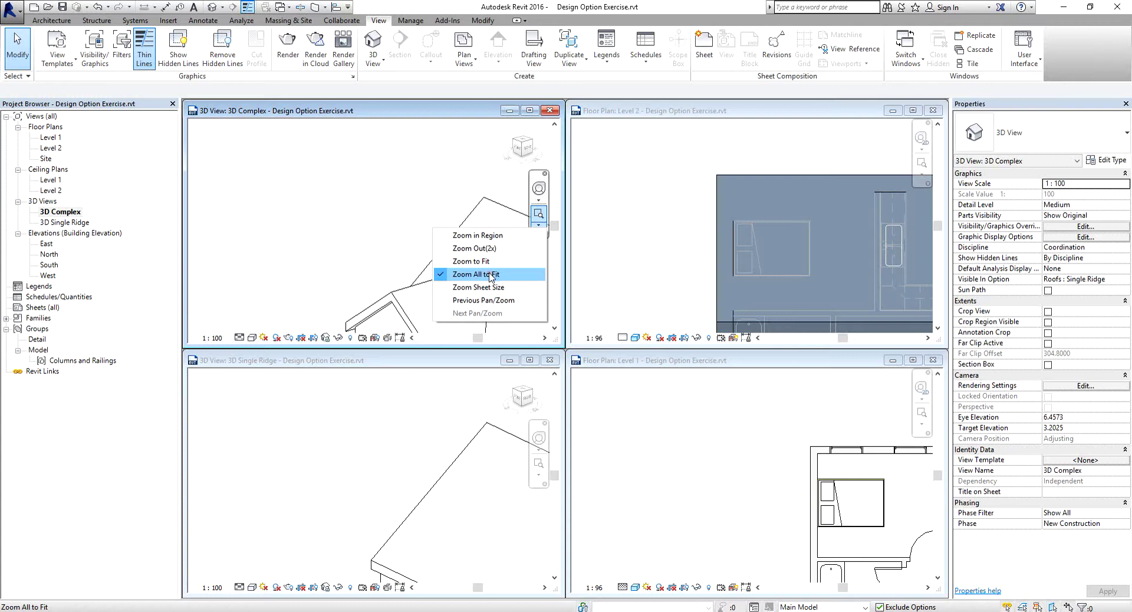
click(489, 275)
click(538, 214)
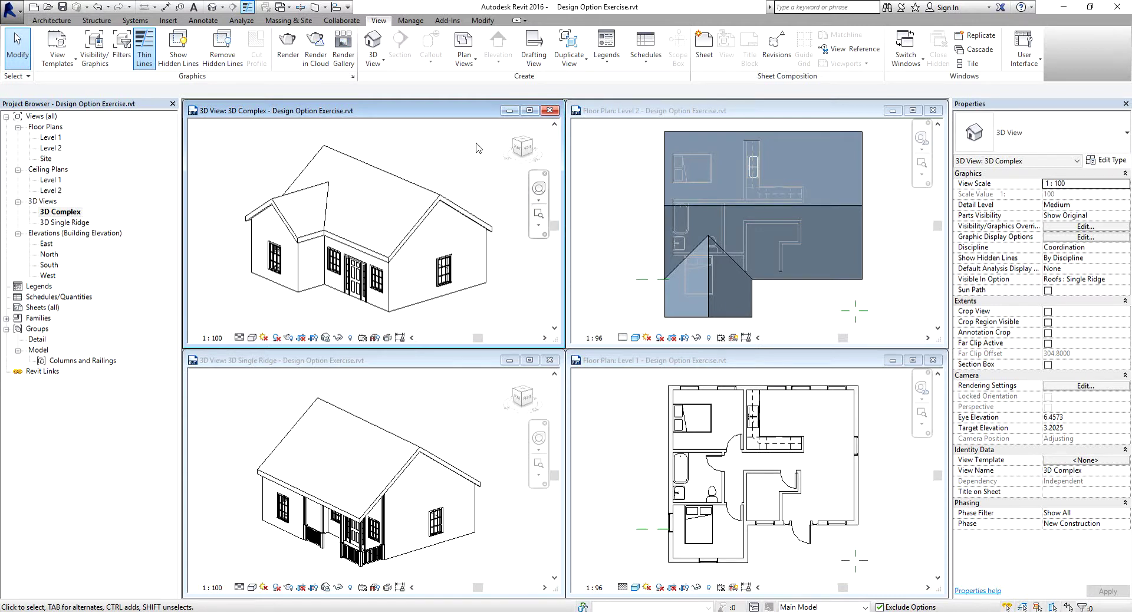
Set the visual style of the 3D Complex and 3D Single Ridge views to Realistic
click(252, 338)
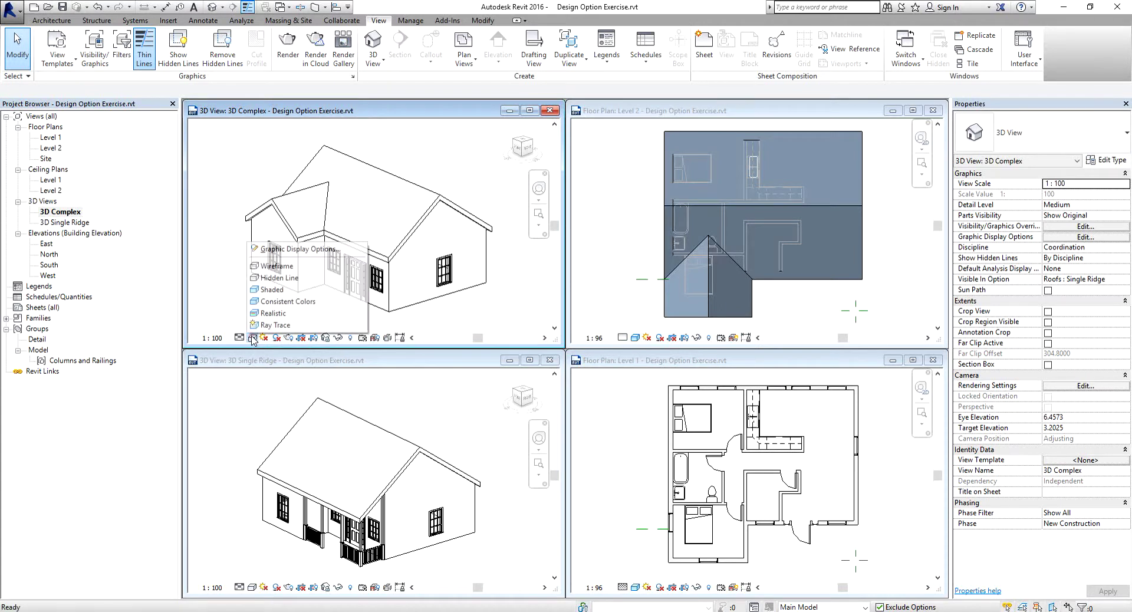
click(276, 314)
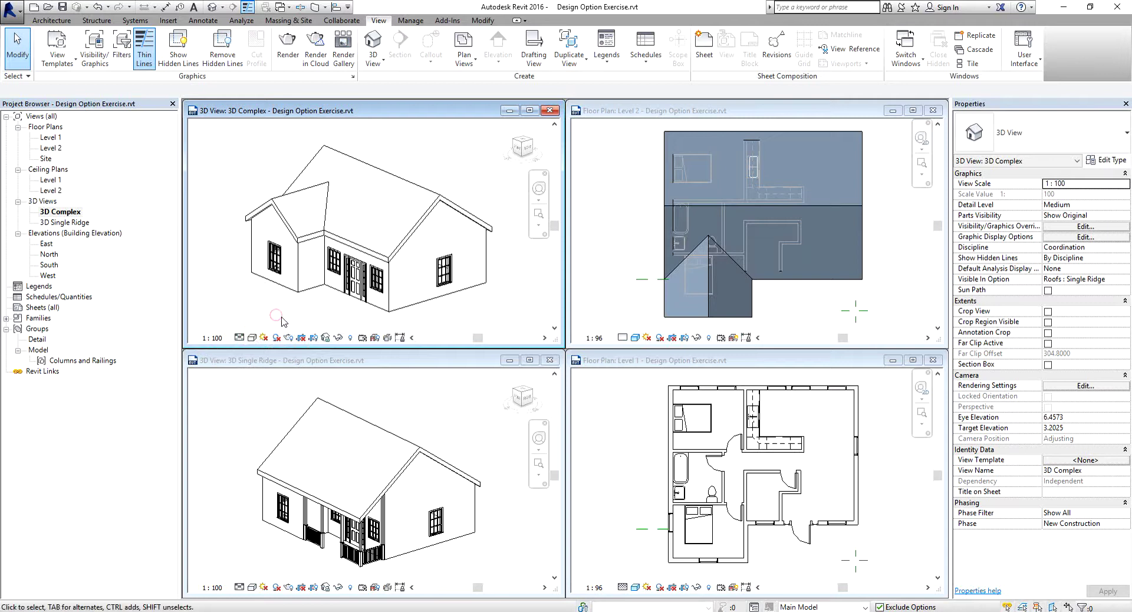
click(439, 405)
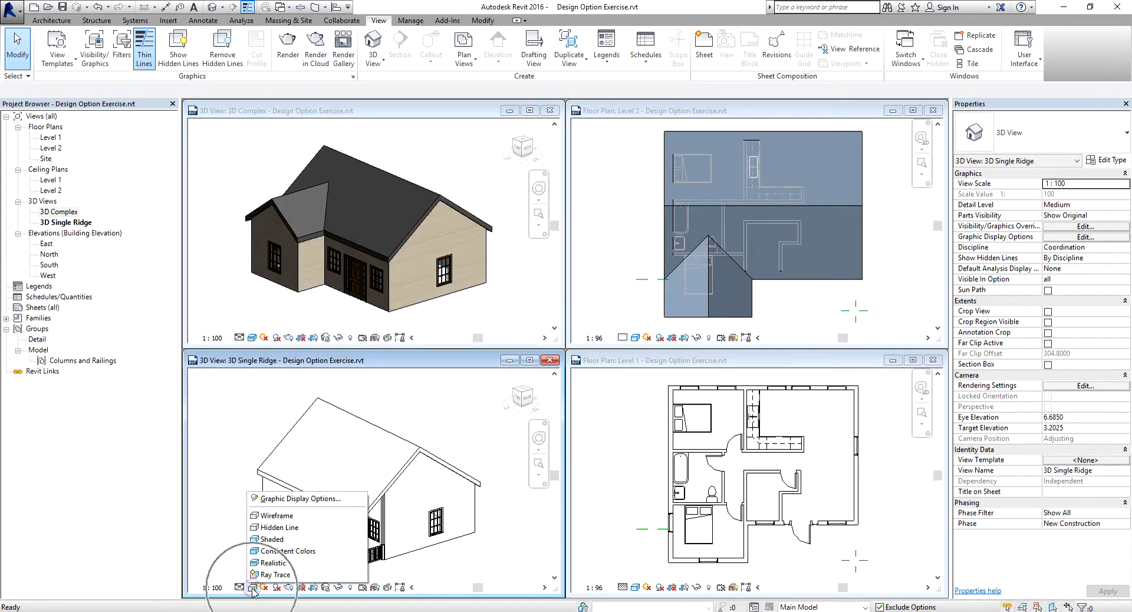
key(Escape)
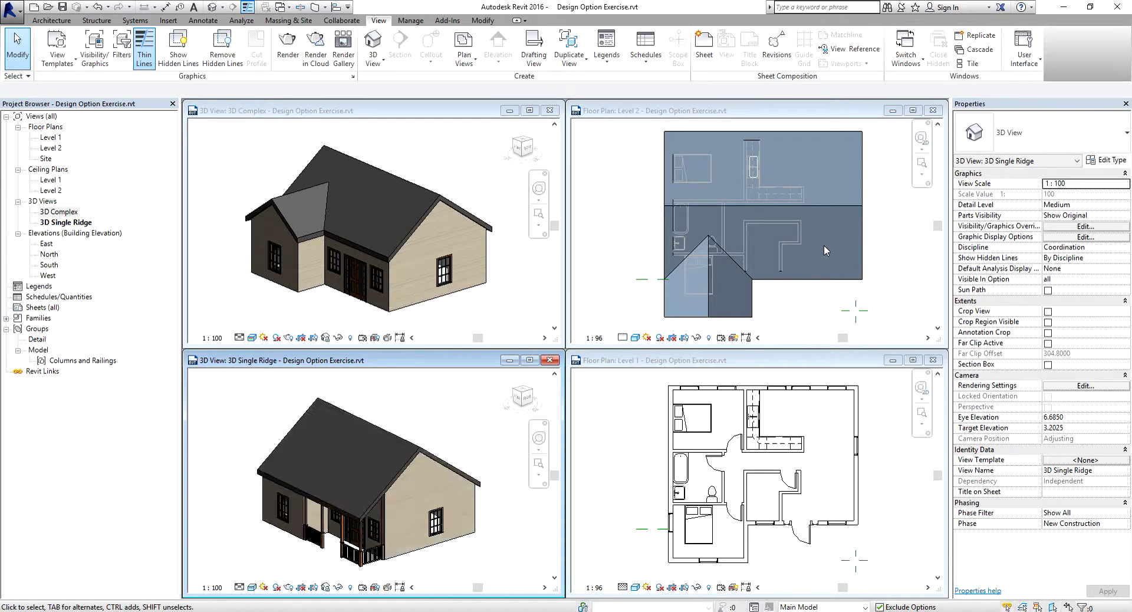
Close the Level 2 and Level 1 floor plans, and tile the two 3D views side by side, zoomed to fit
click(885, 220)
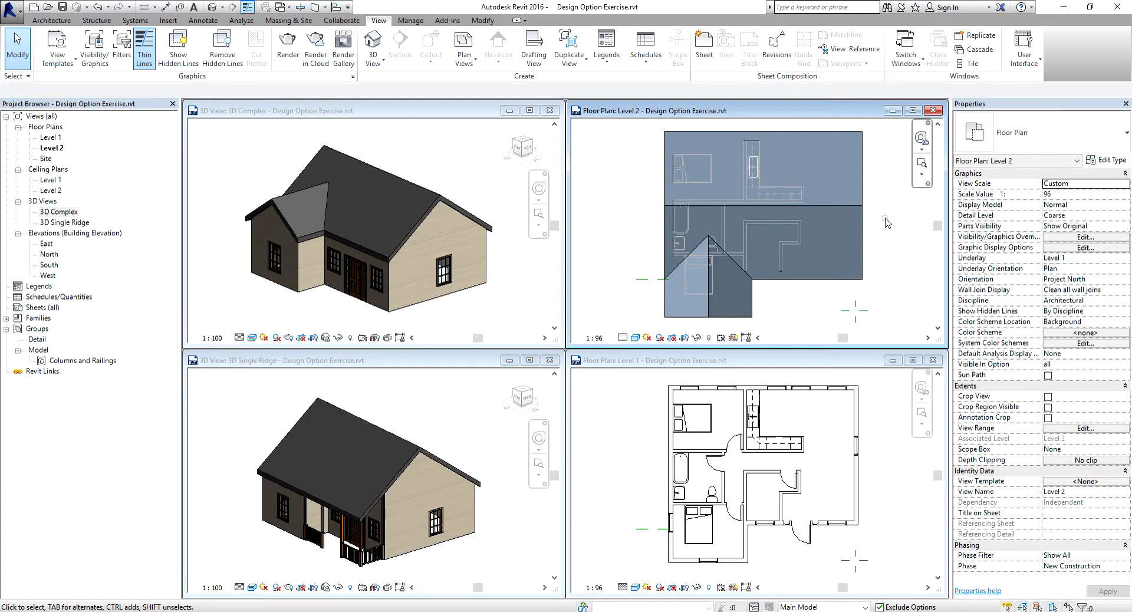
click(934, 110)
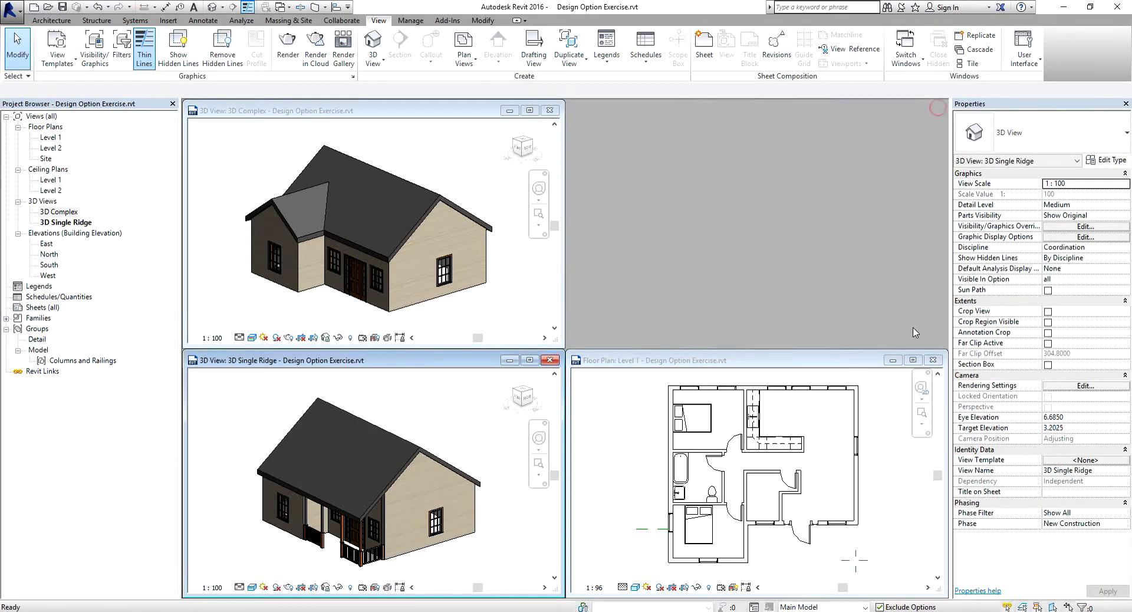
click(933, 361)
click(450, 152)
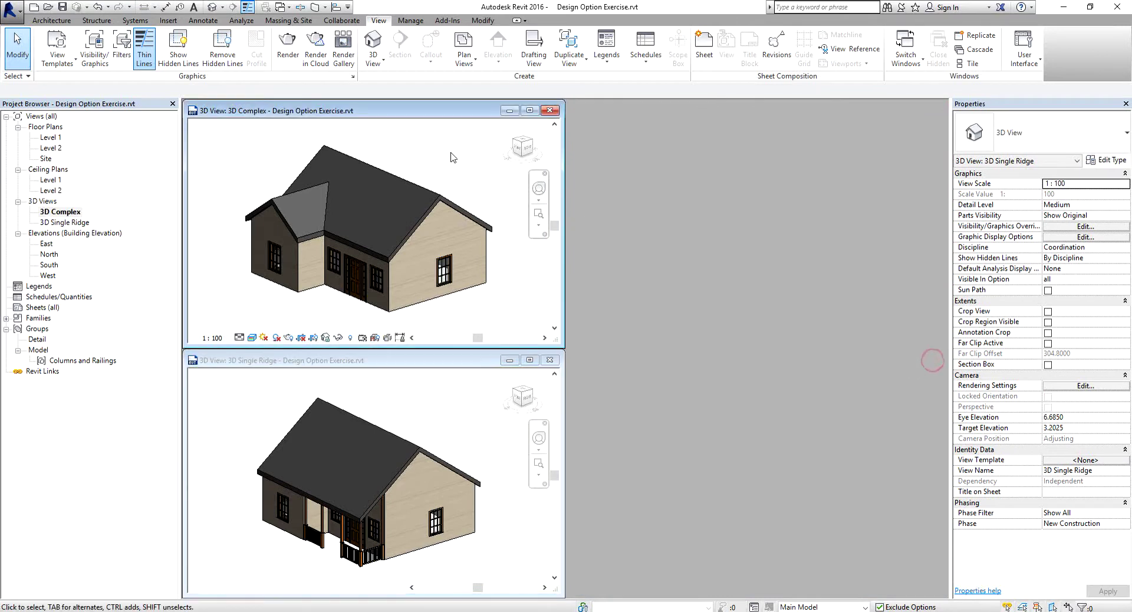
click(971, 64)
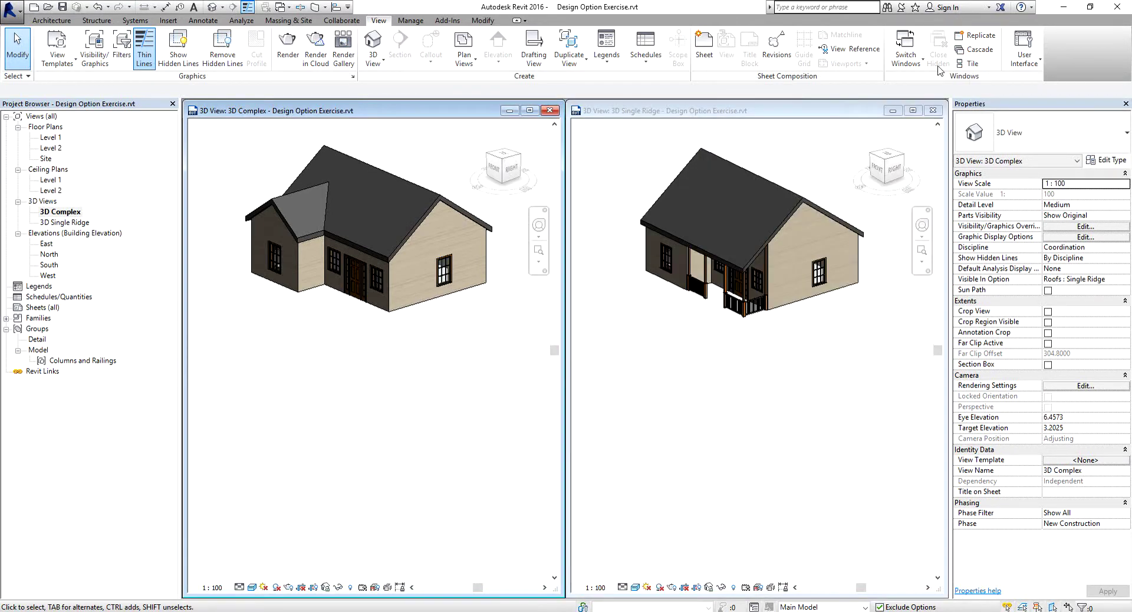
click(539, 252)
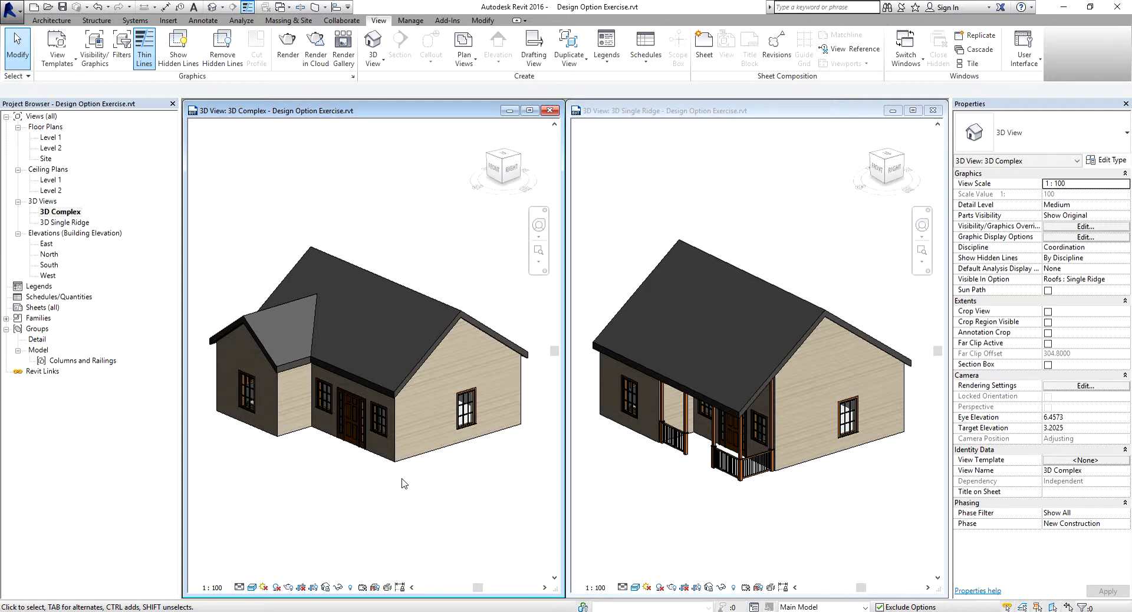
click(412, 20)
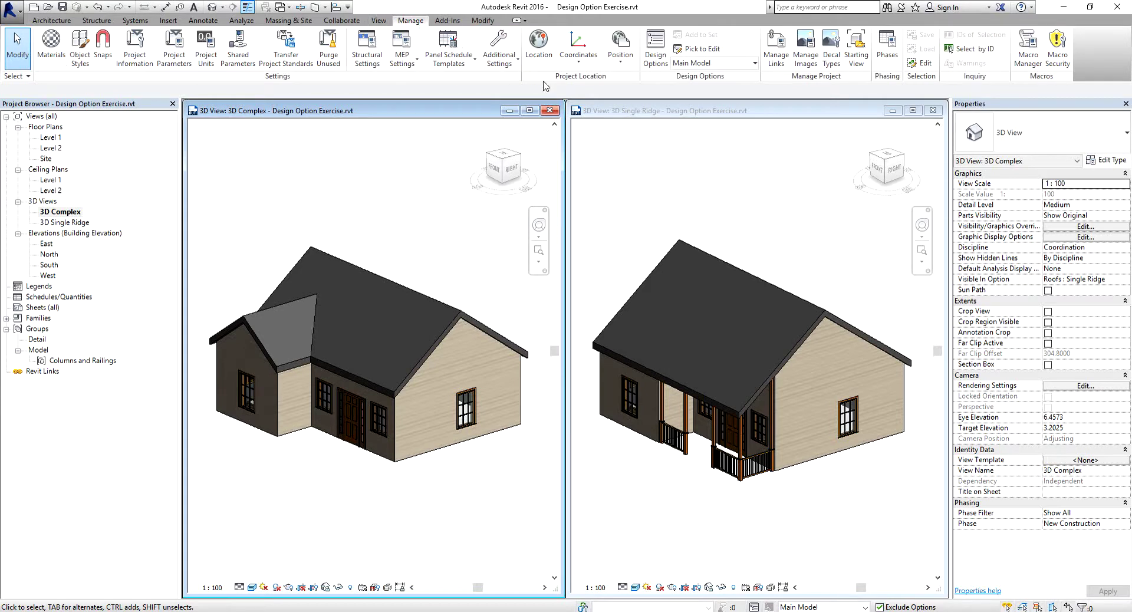